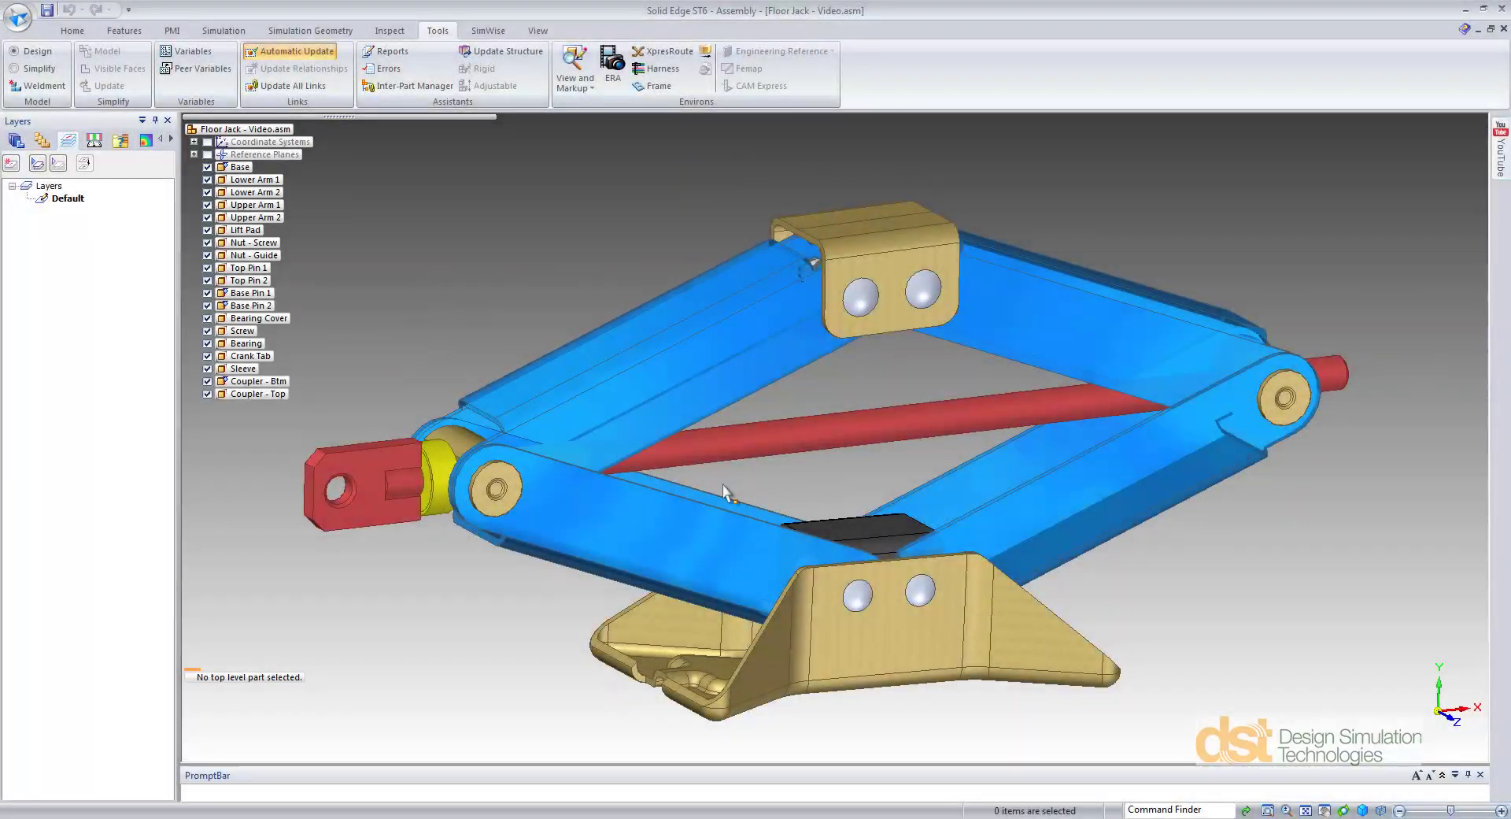
Switch the floor jack assembly into the Motion environment and bring up its motion simulation commands
click(705, 52)
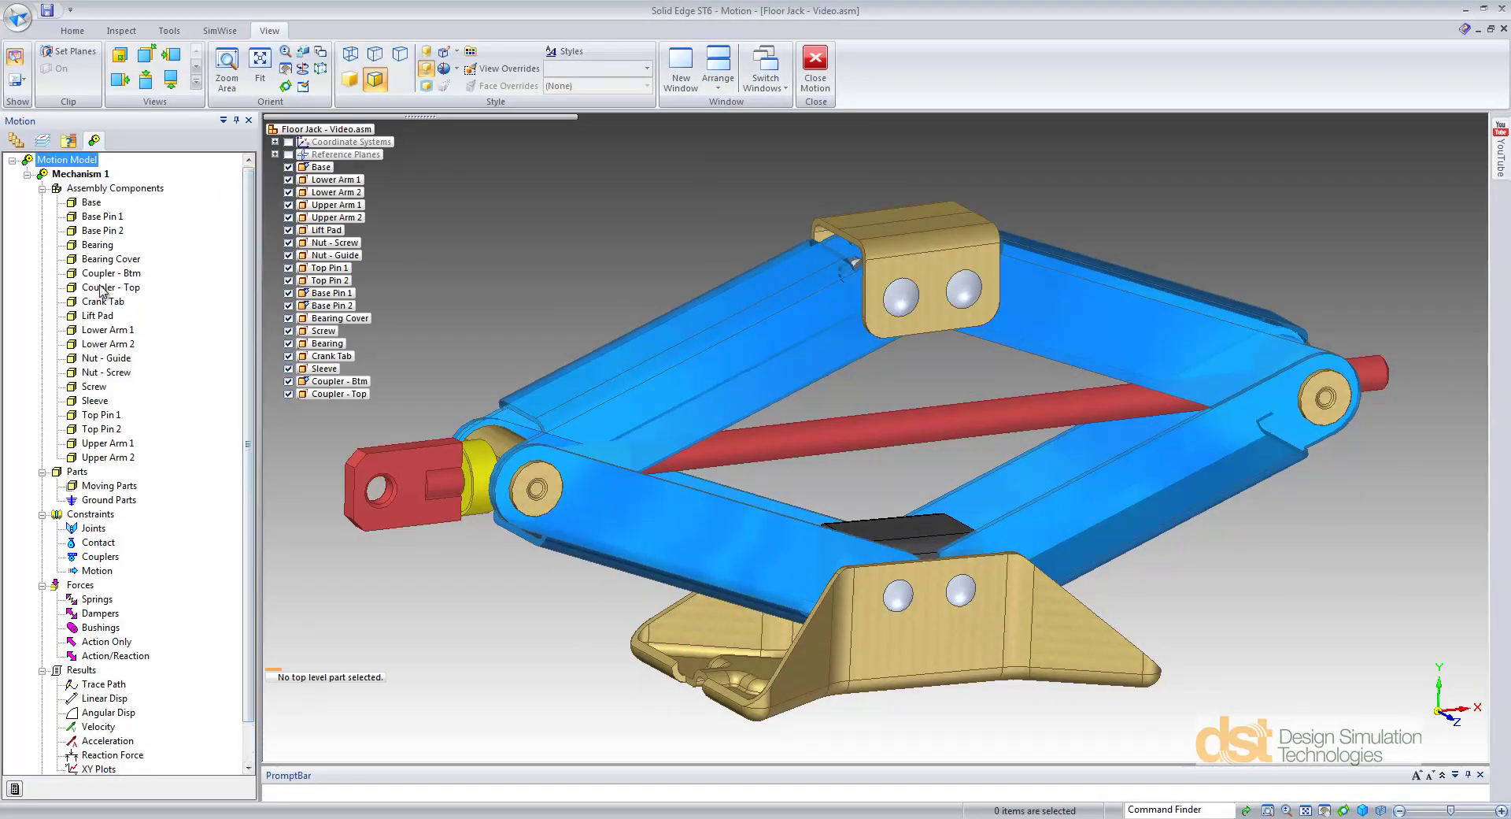
click(122, 32)
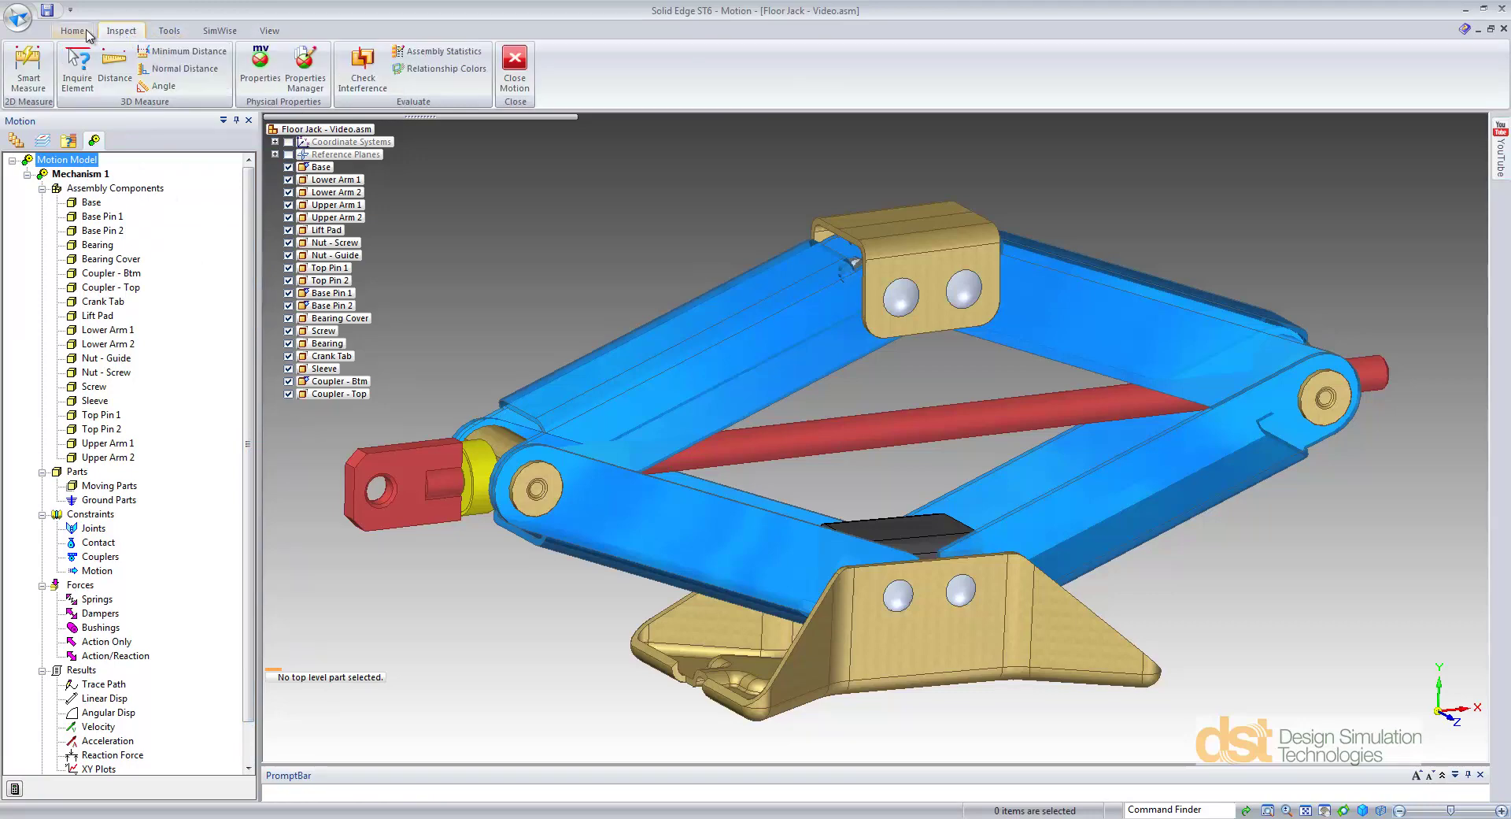
click(73, 32)
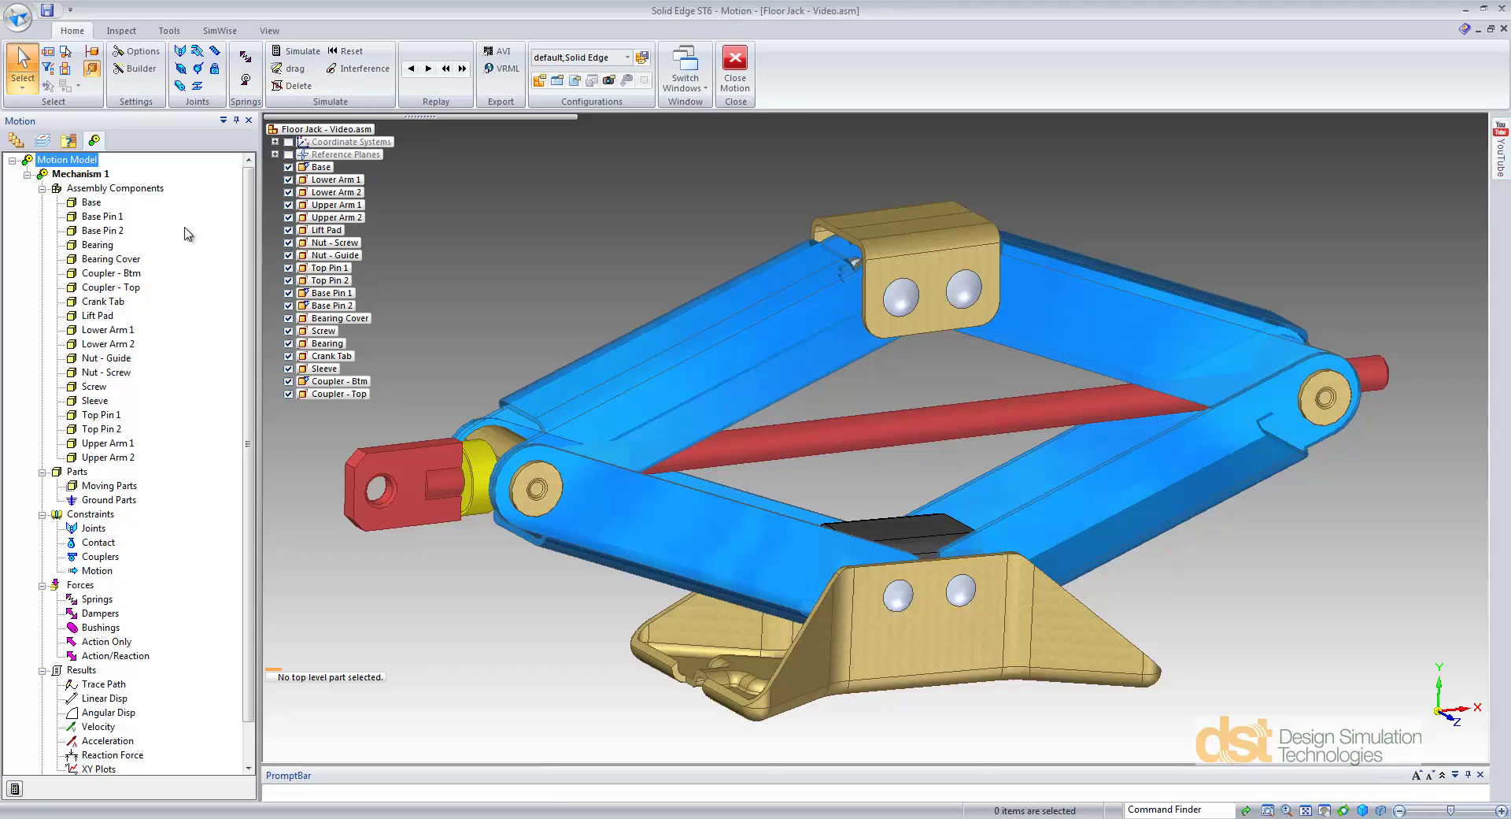
Define Base, Base Pin 1, Base Pin 2 and Coupler - Btm as ground parts
click(85, 203)
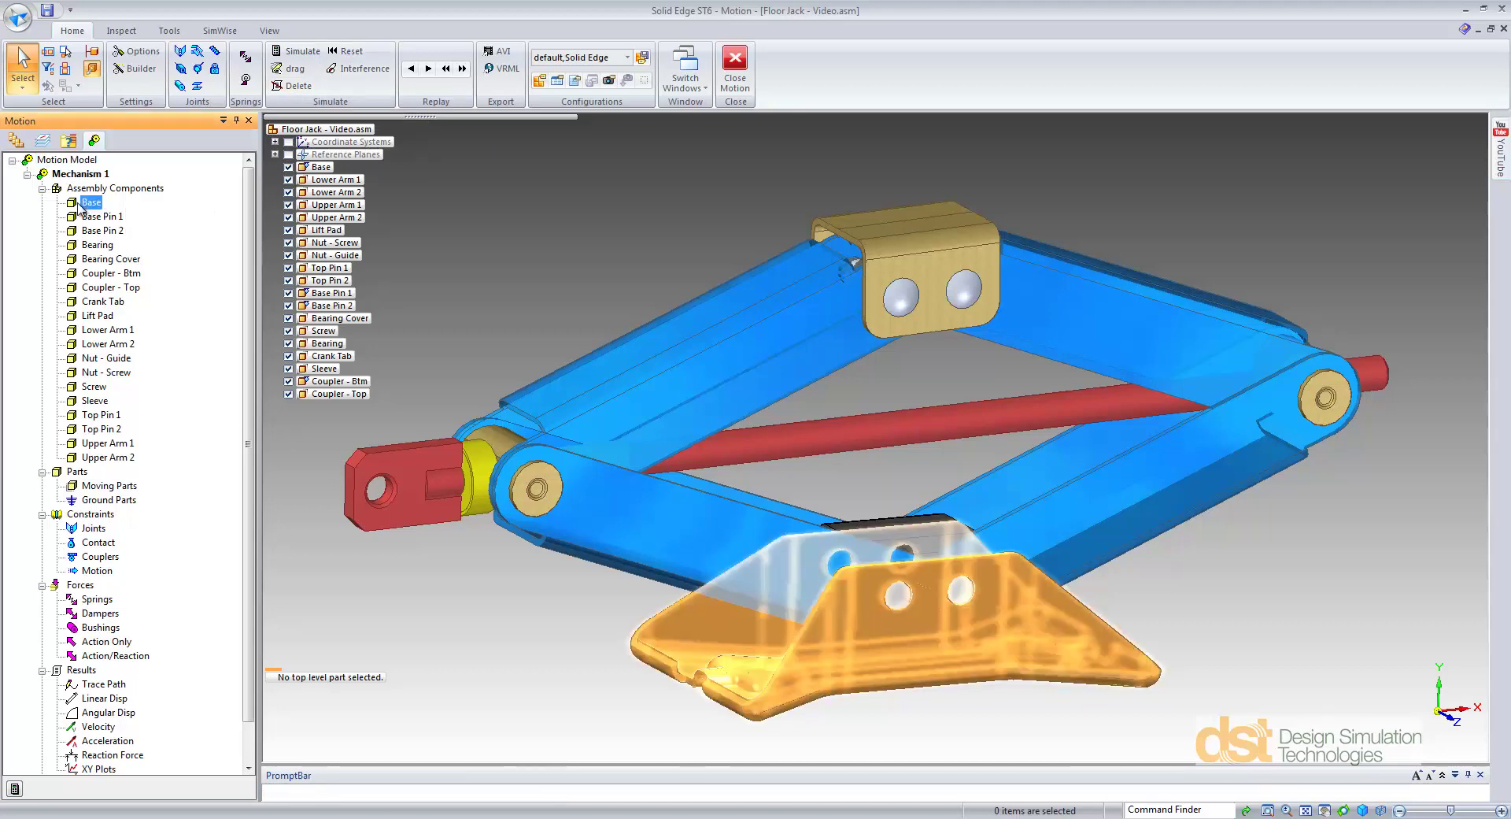
shift+click(110, 231)
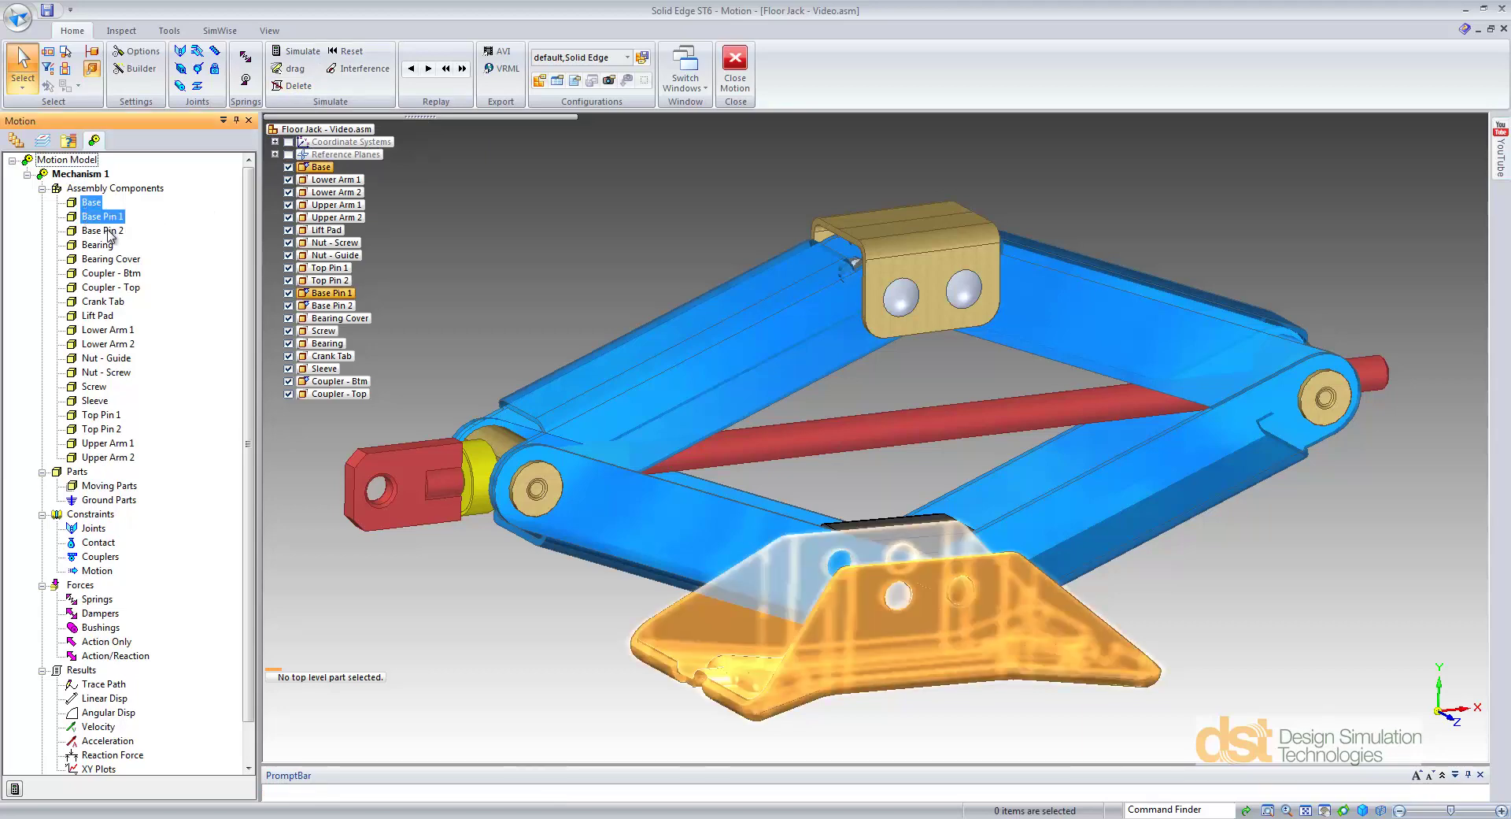
ctrl+click(110, 273)
right_click(133, 278)
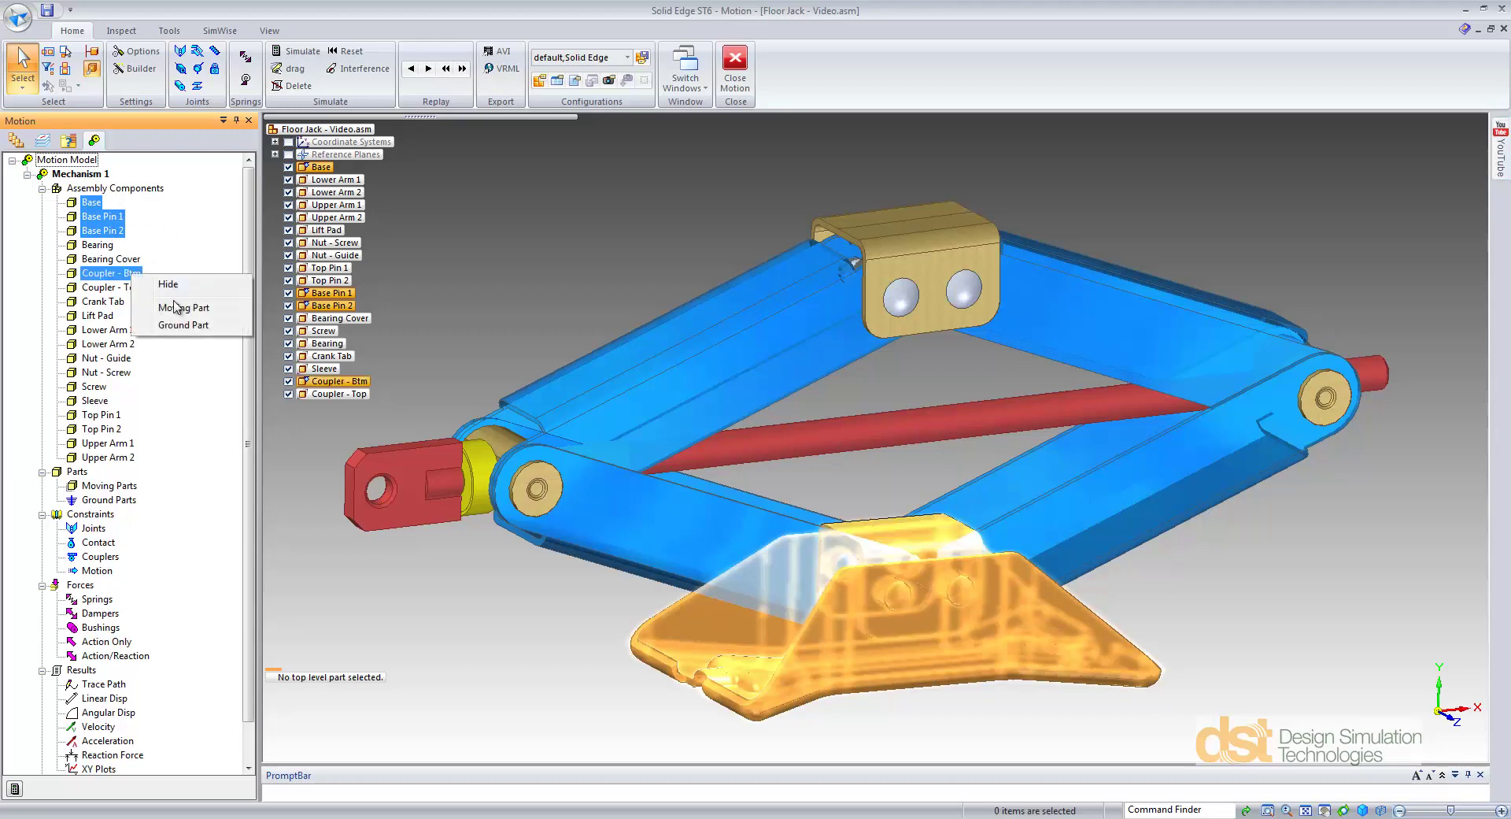
click(178, 323)
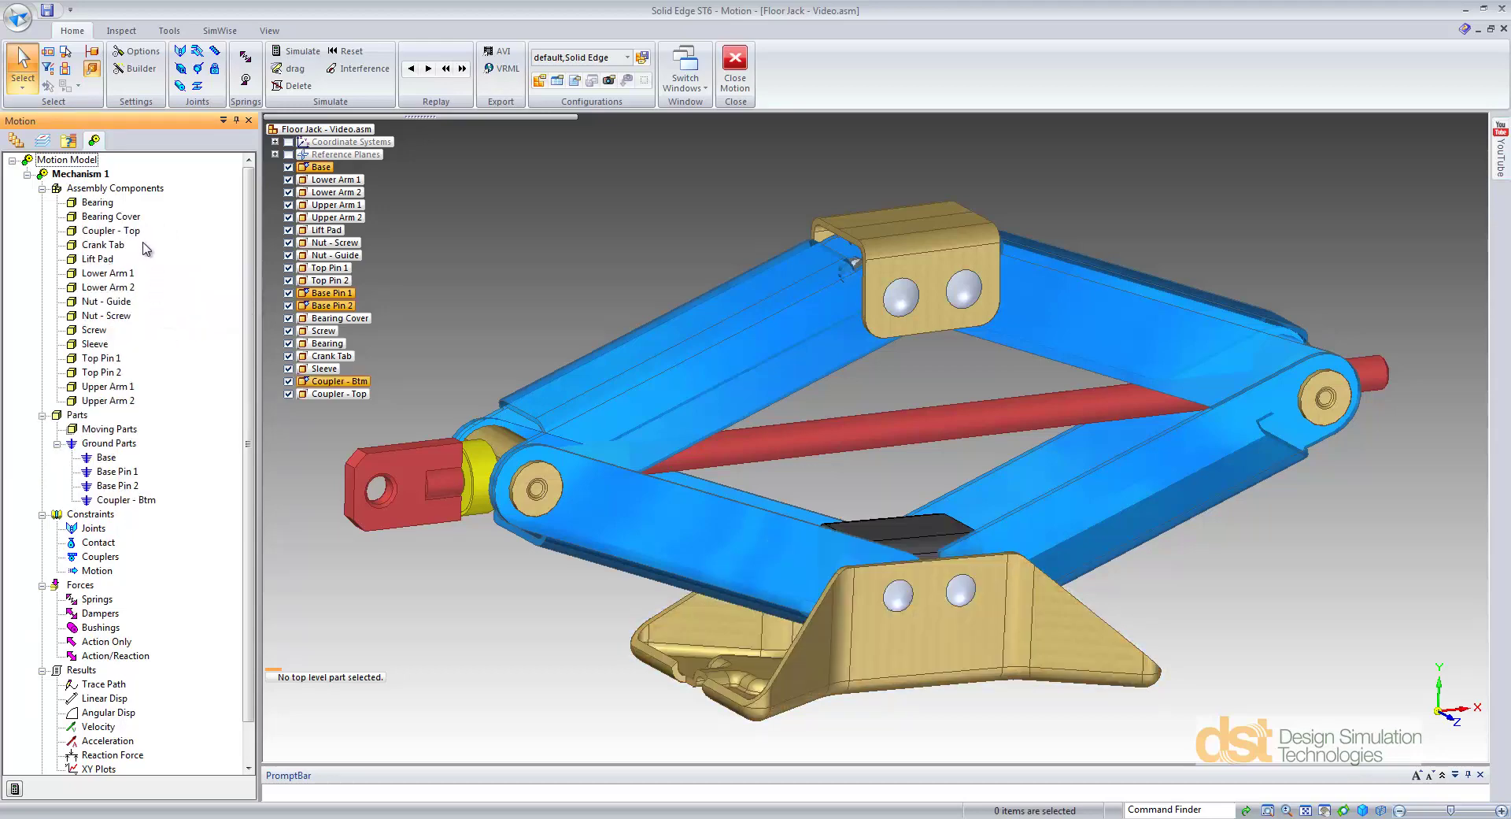
Define the Lift Pad, both Lower Arms, Nut - Guide, Nut - Screw, Screw and both Upper Arms as moving parts
click(106, 259)
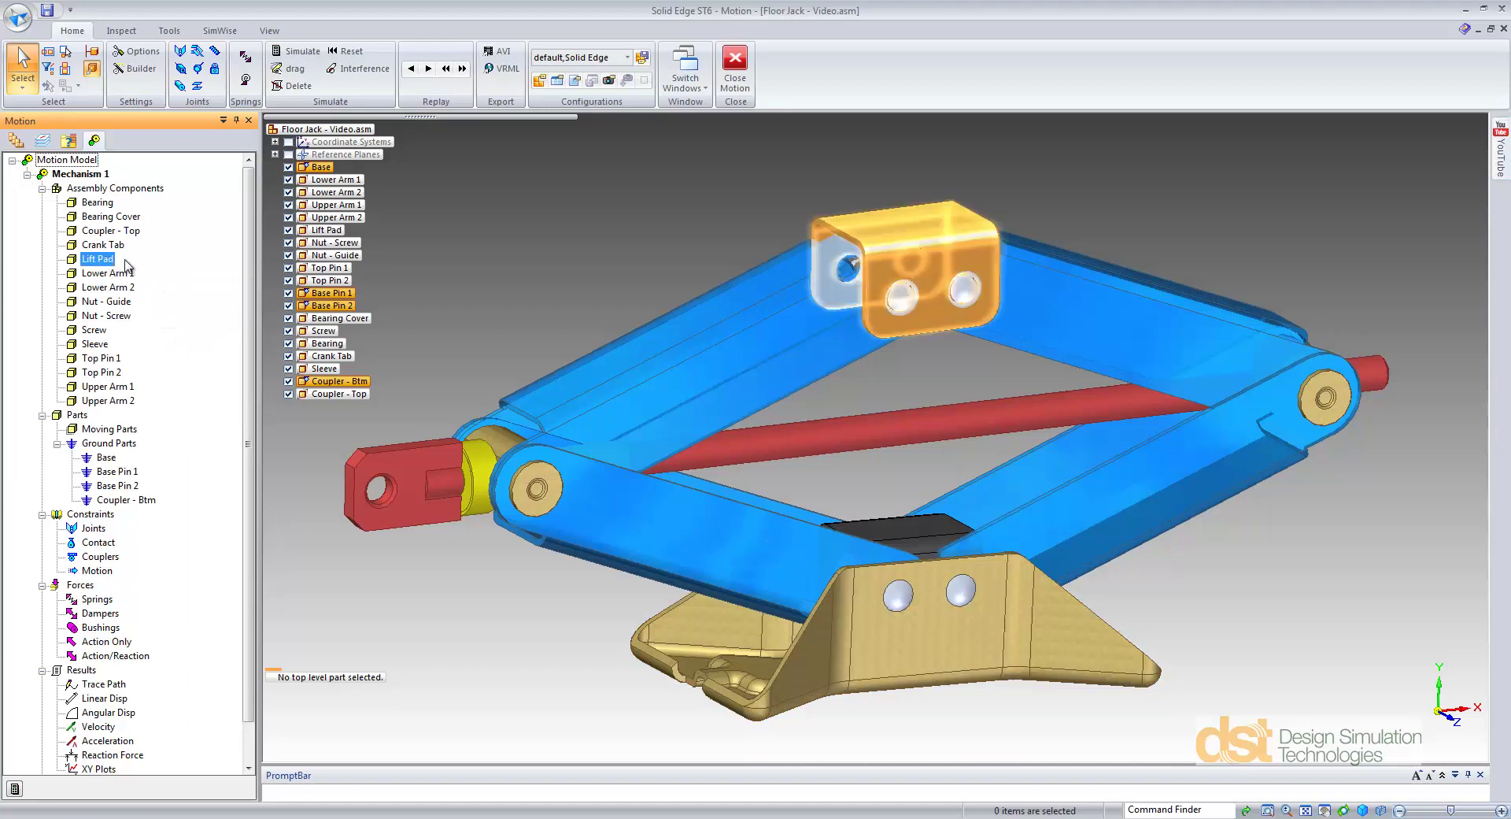
ctrl+click(124, 273)
ctrl+click(118, 287)
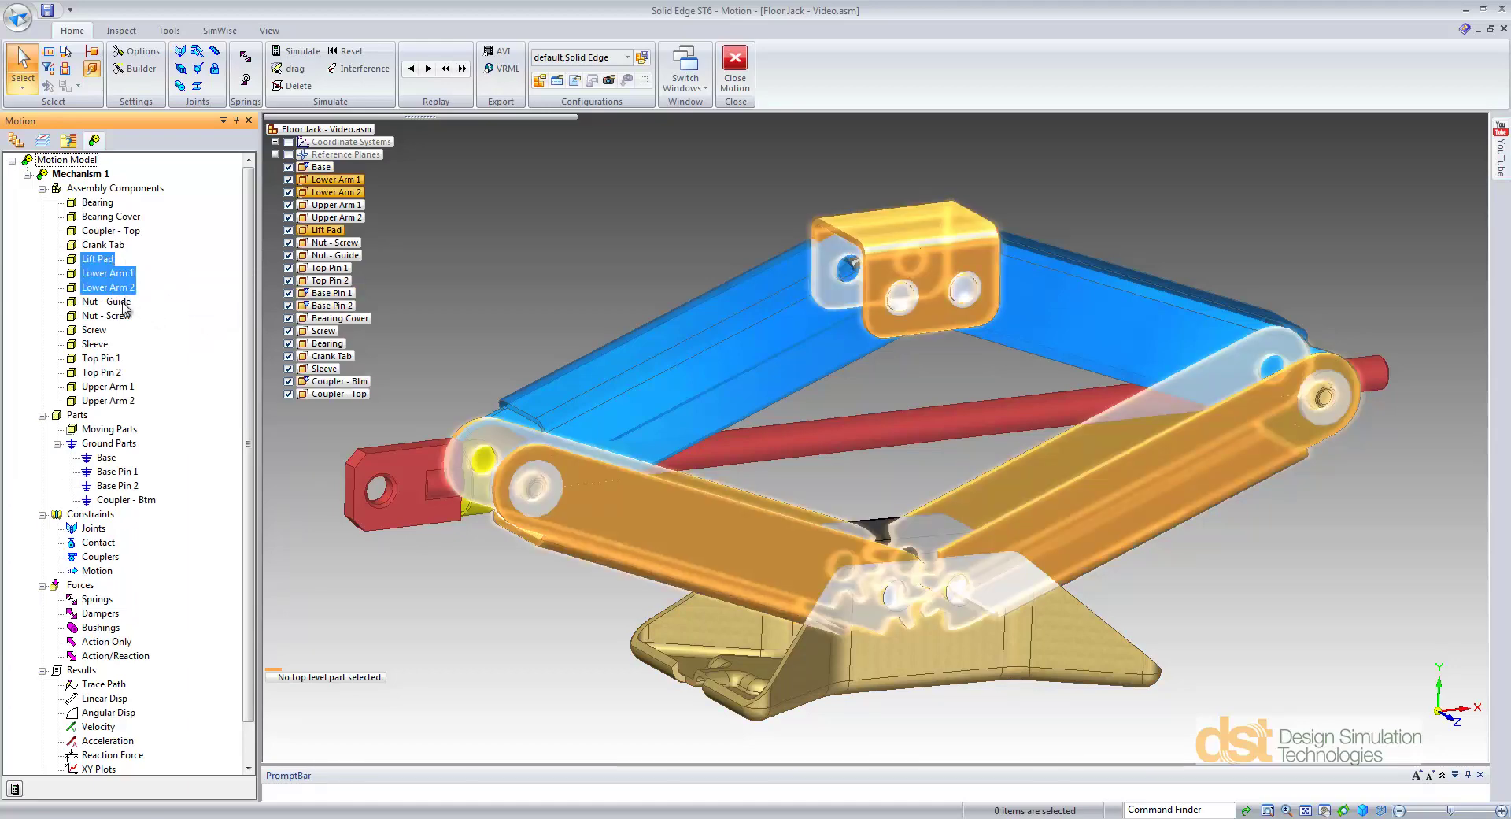
ctrl+click(122, 302)
ctrl+click(126, 316)
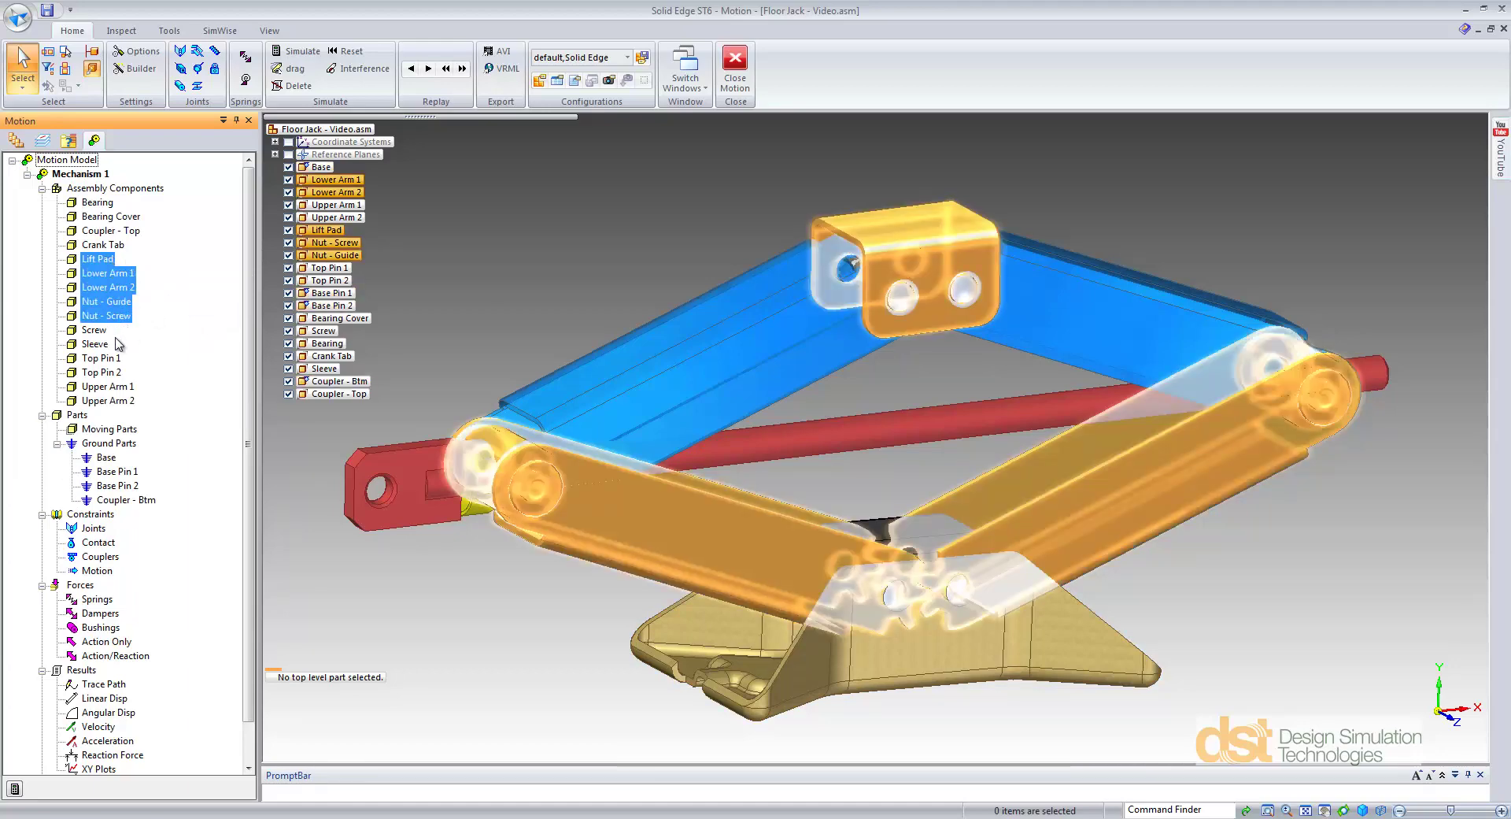
ctrl+click(94, 330)
ctrl+click(119, 387)
ctrl+click(126, 401)
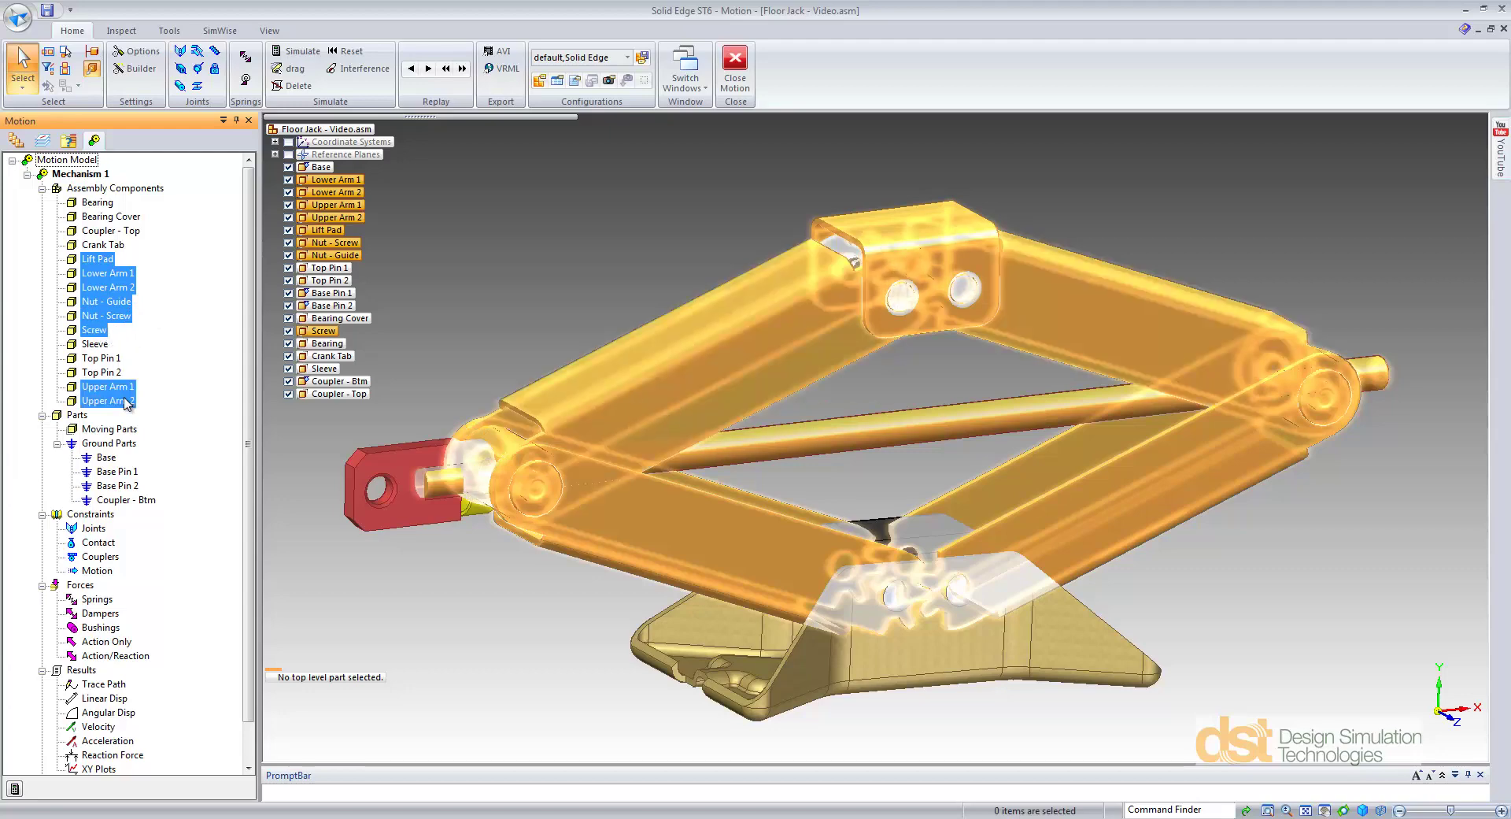
right_click(130, 299)
click(174, 321)
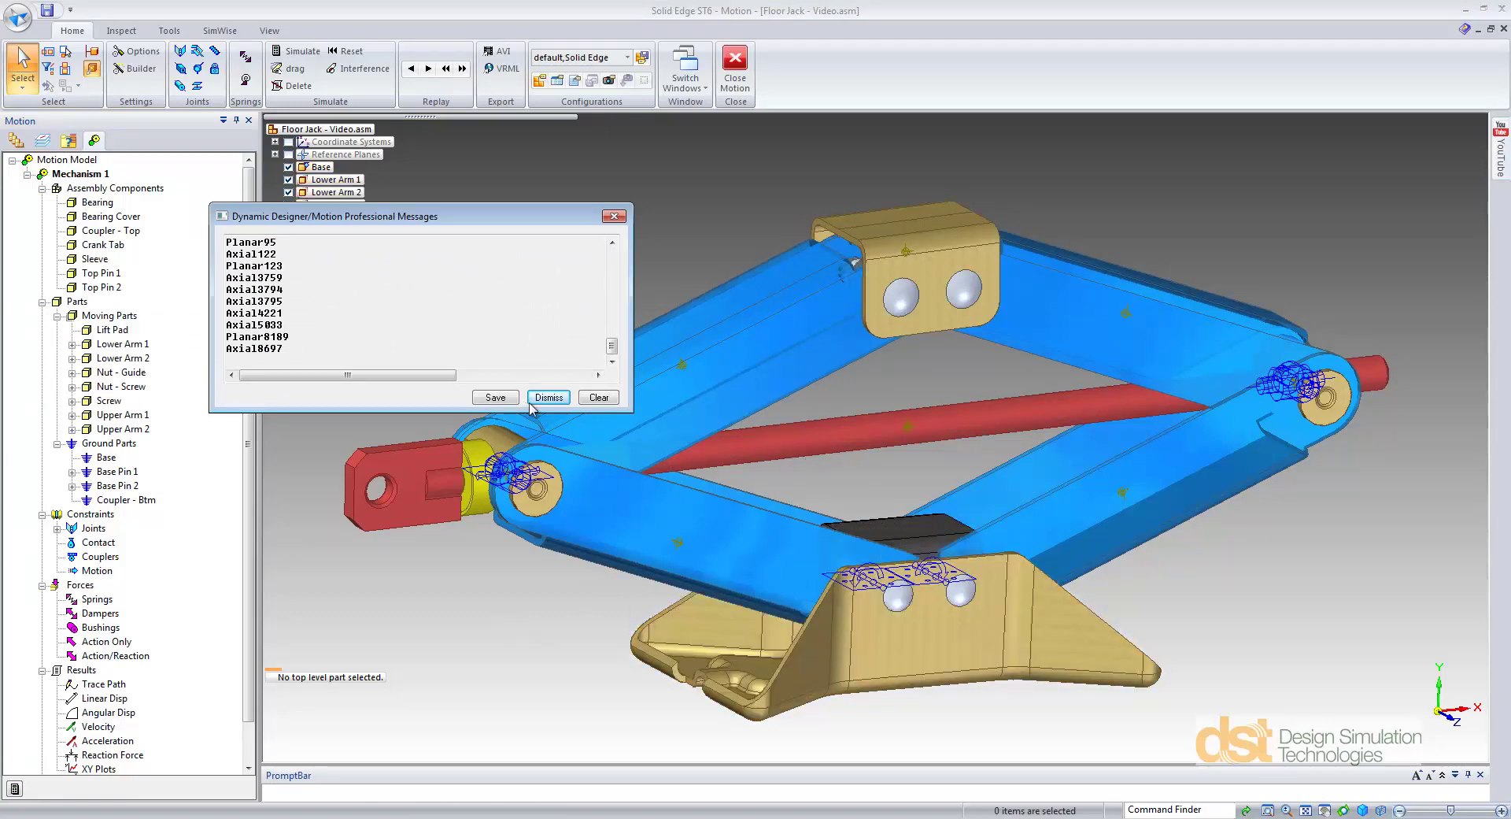
click(614, 216)
Examine the list of generated joints and the mates and parts behind the first Revolute joint
scroll(246, 361, down, 1)
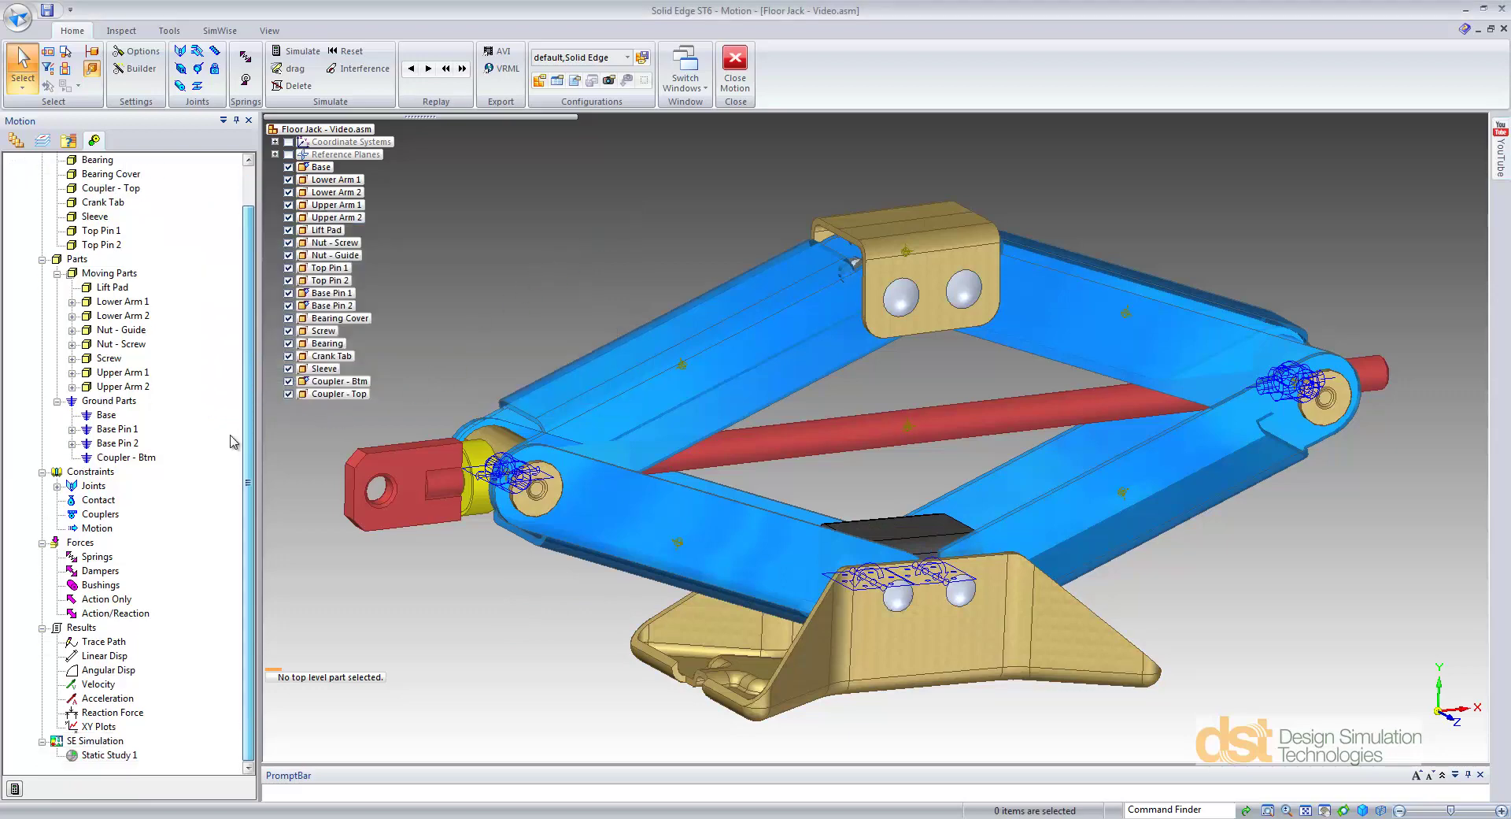
click(57, 486)
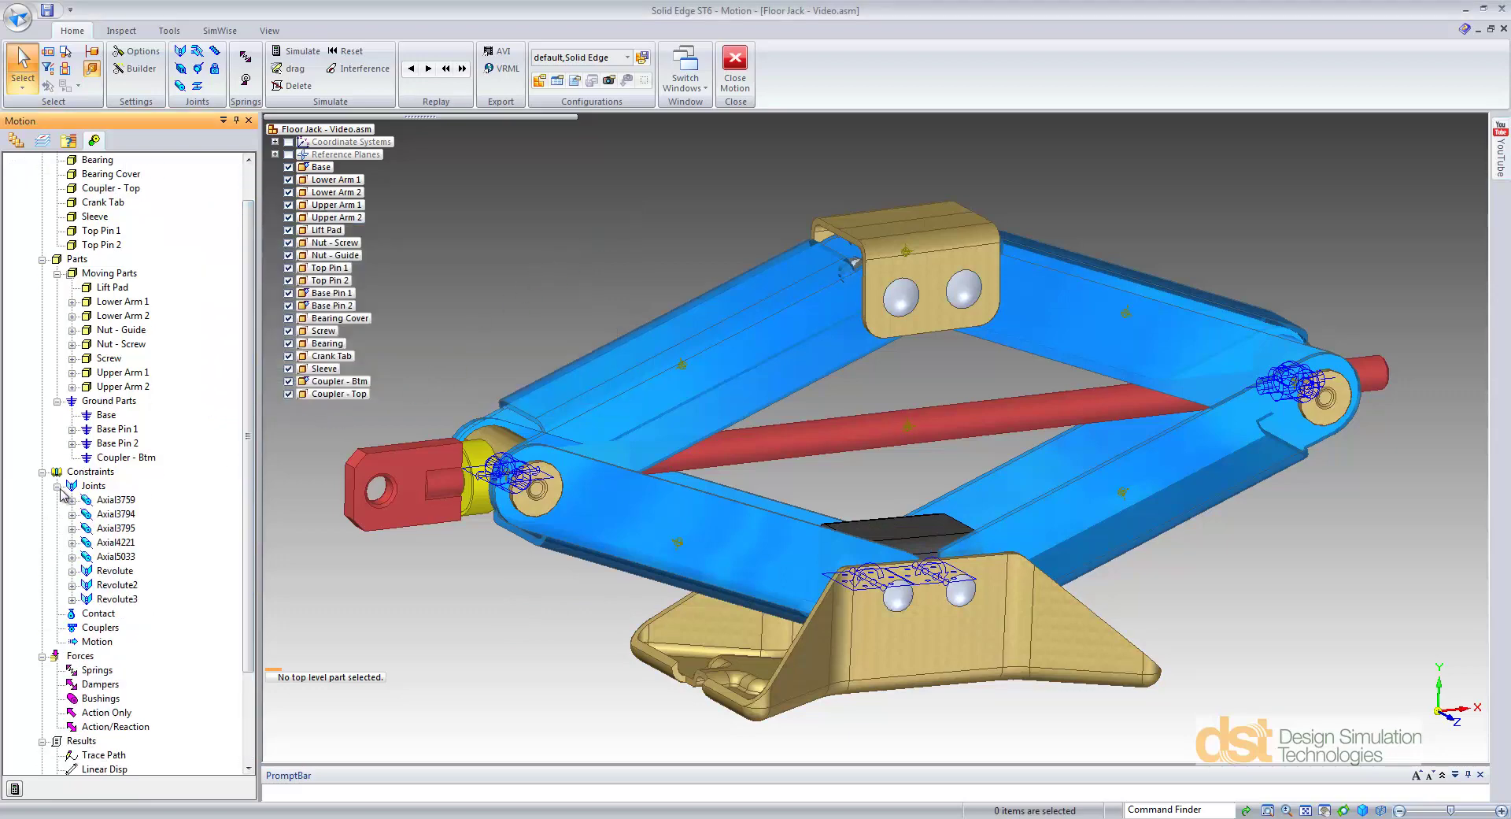
click(72, 571)
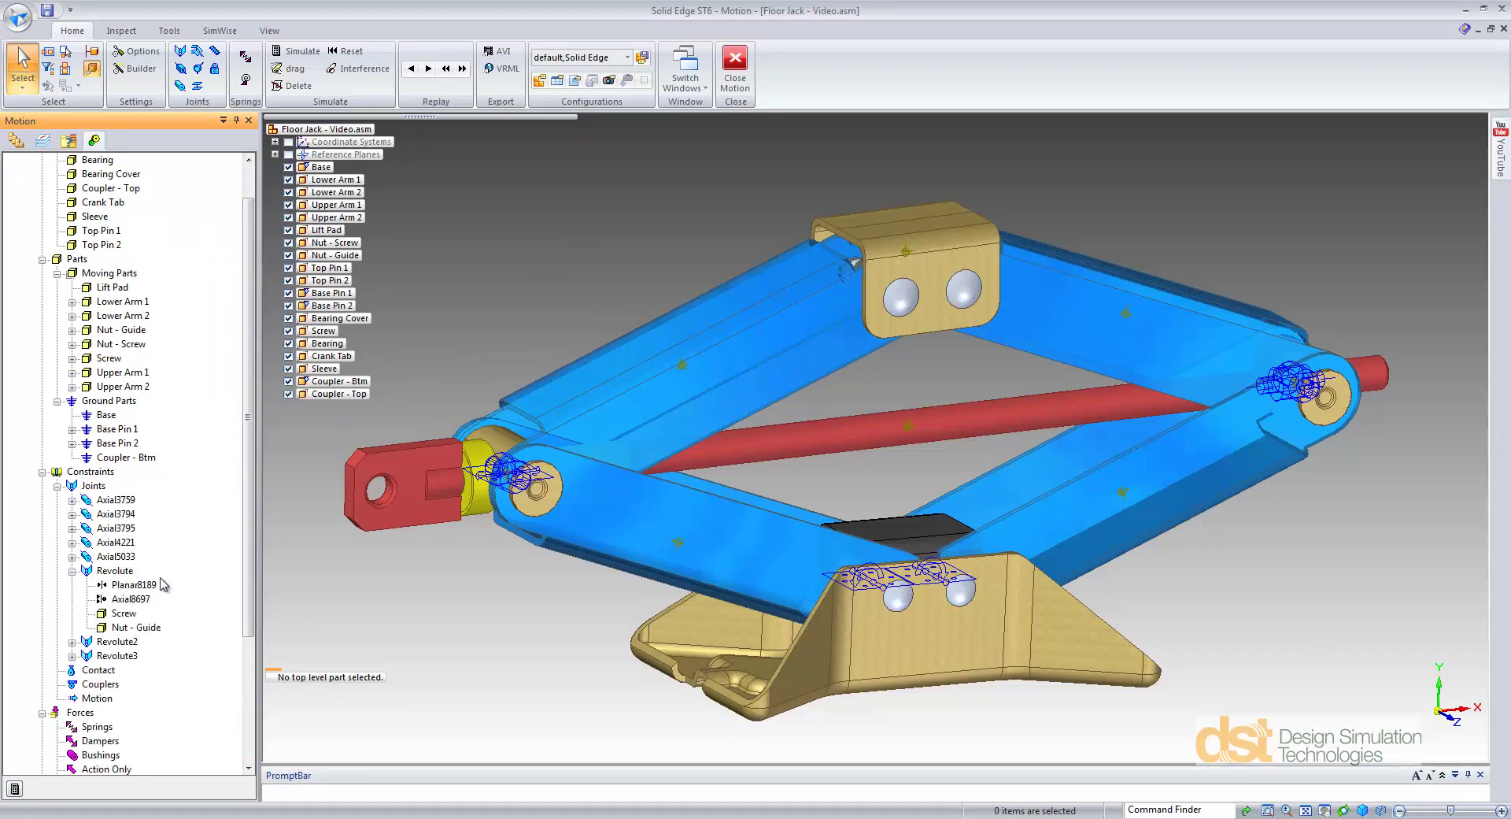
click(72, 571)
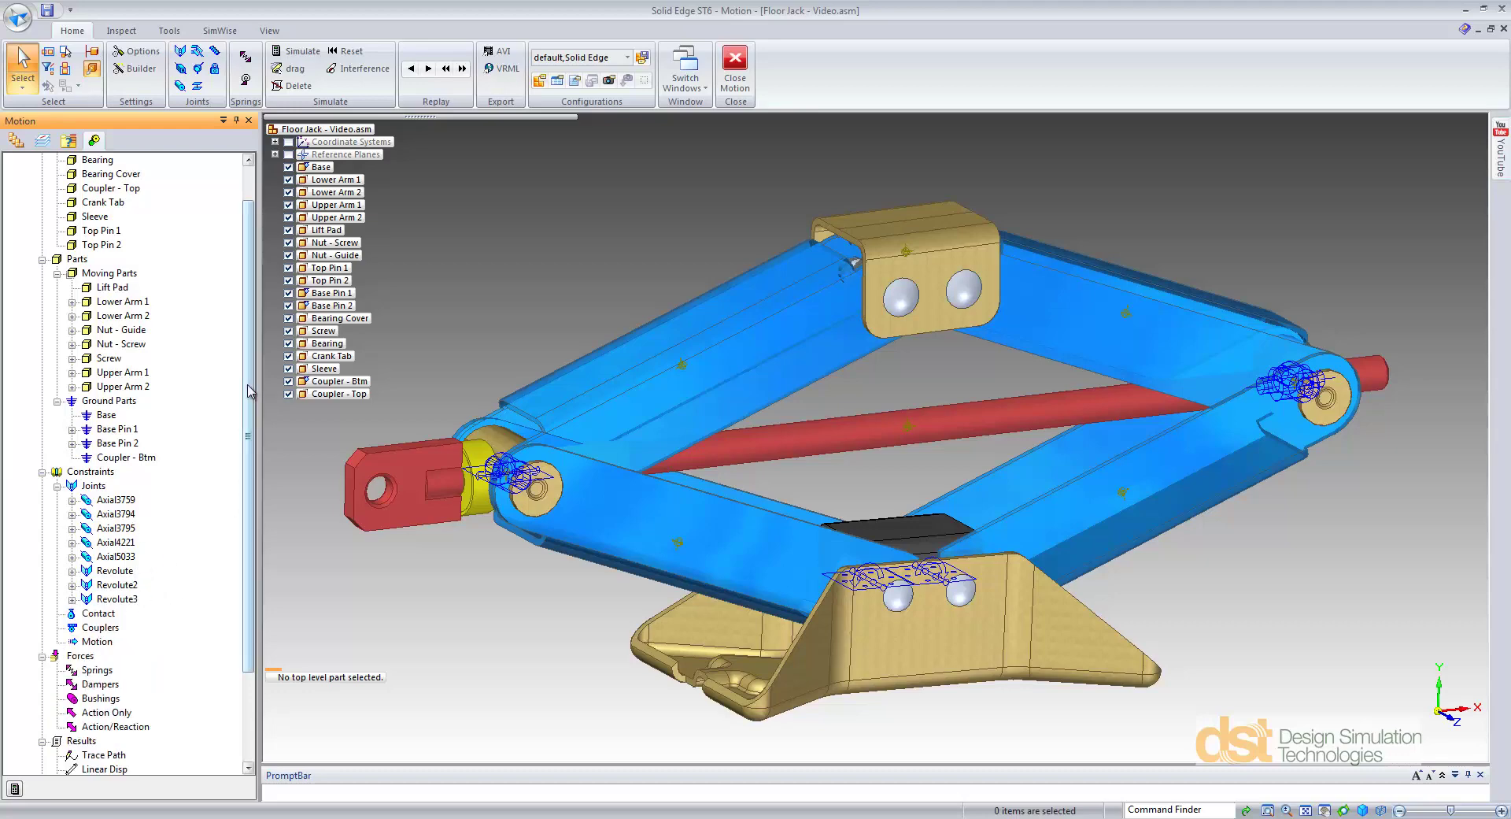
scroll(245, 354, up, 1)
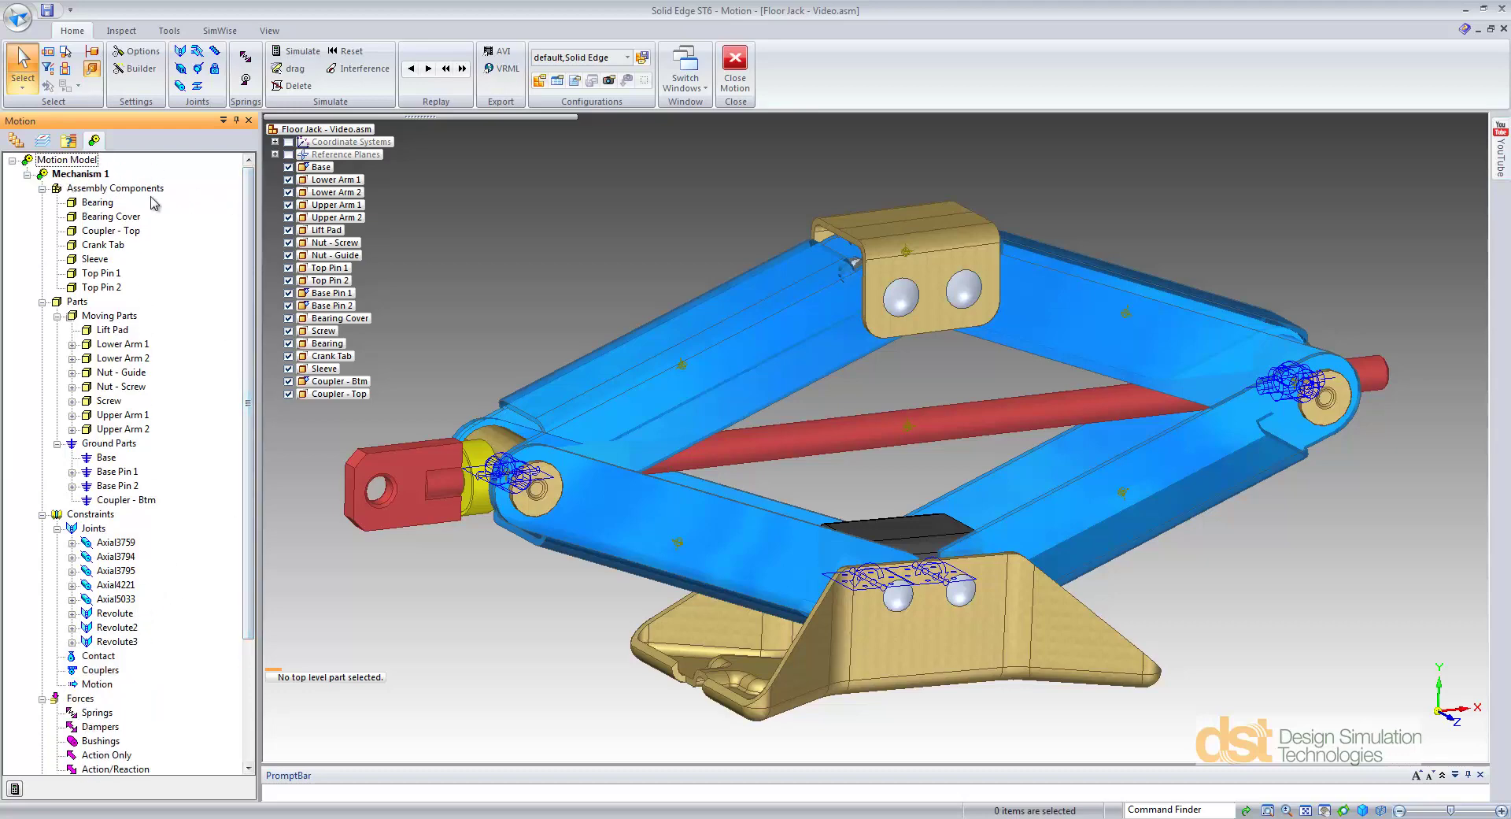
Attach the Bearing and Bearing Cover to the Nut - Guide moving part
click(122, 204)
ctrl+click(122, 220)
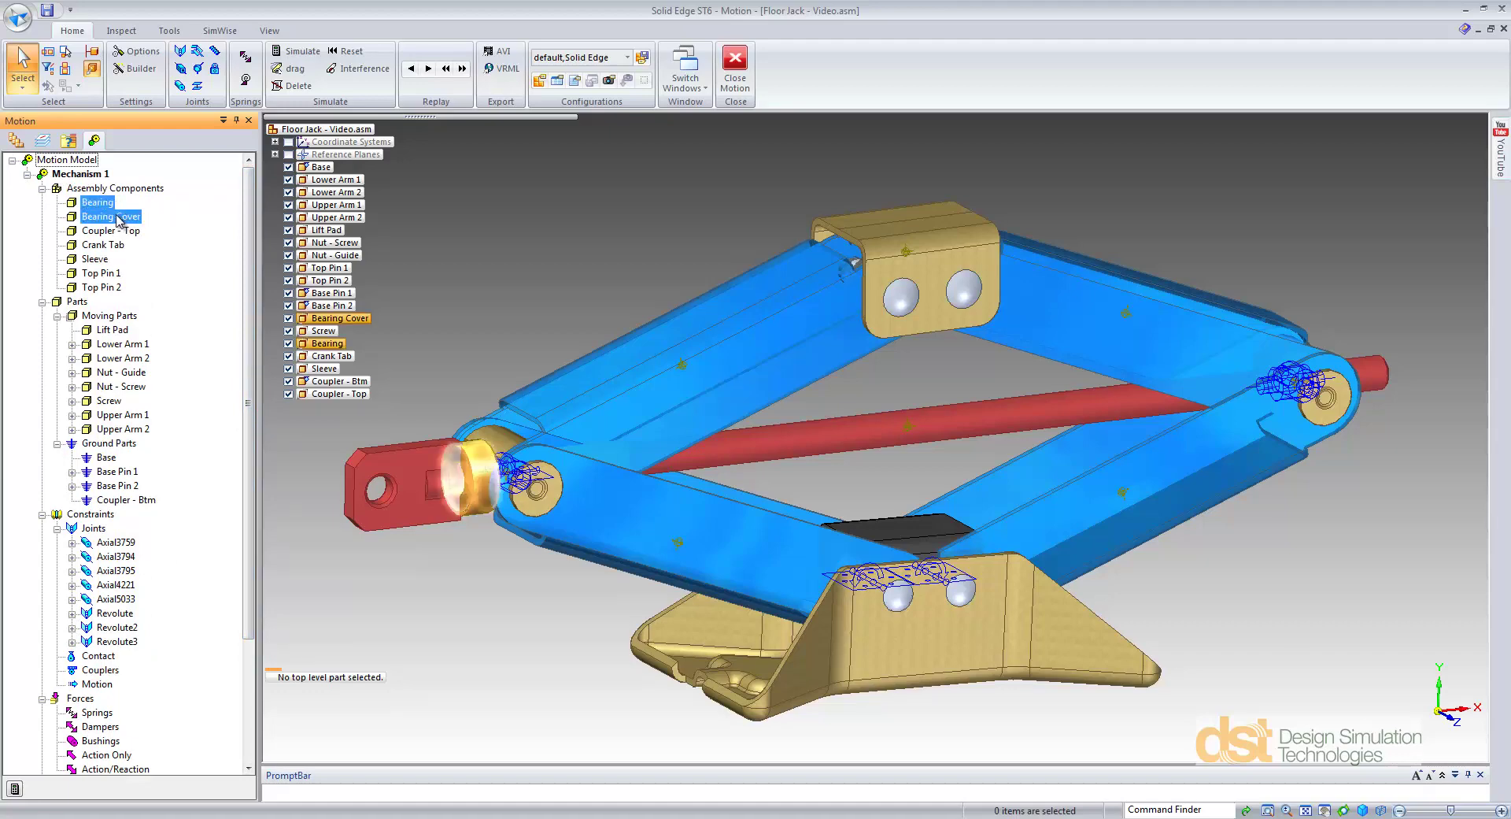
right_click(118, 220)
mouse_move(206, 289)
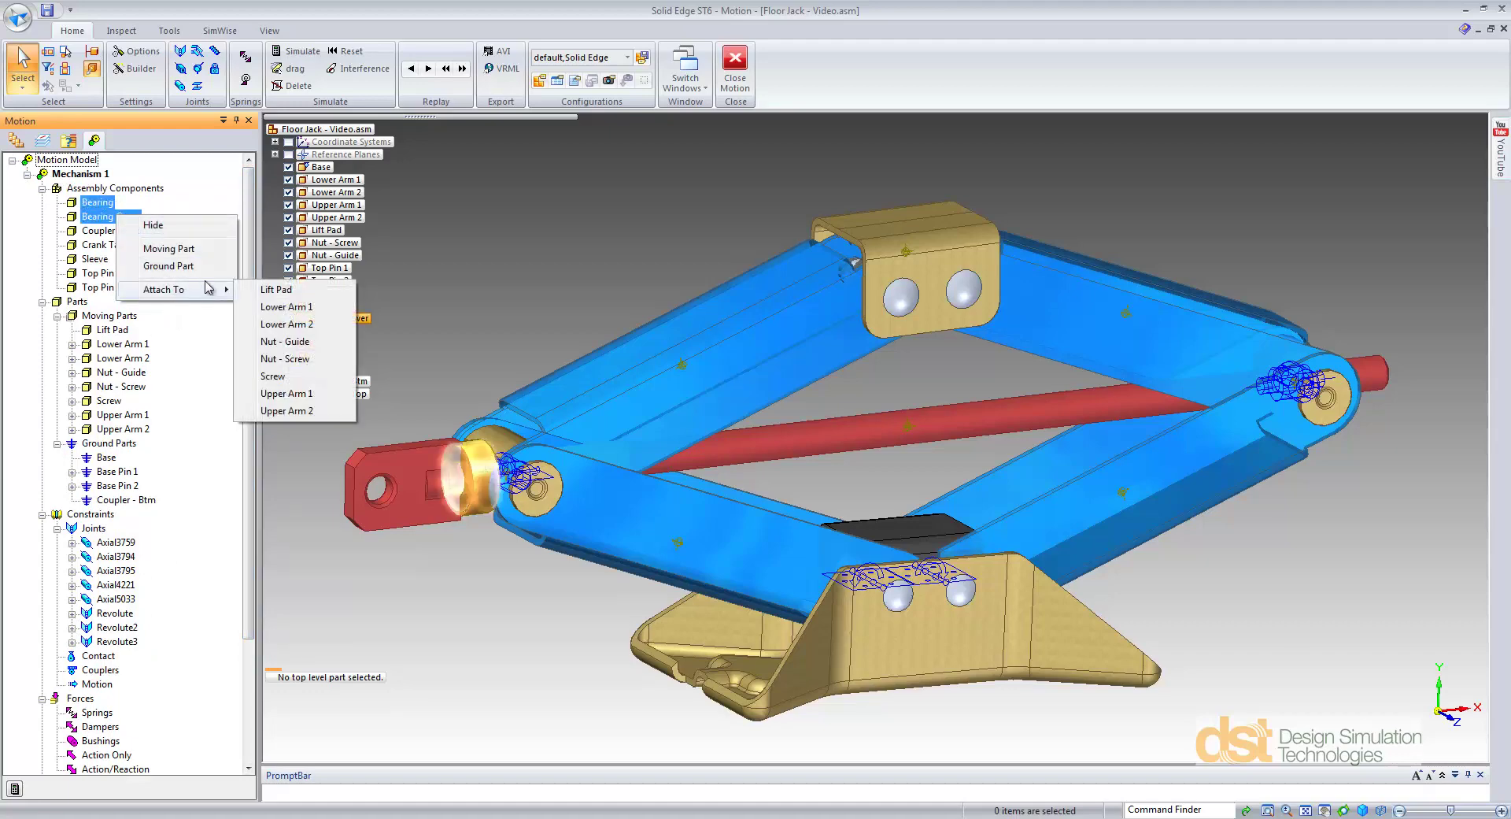
click(283, 345)
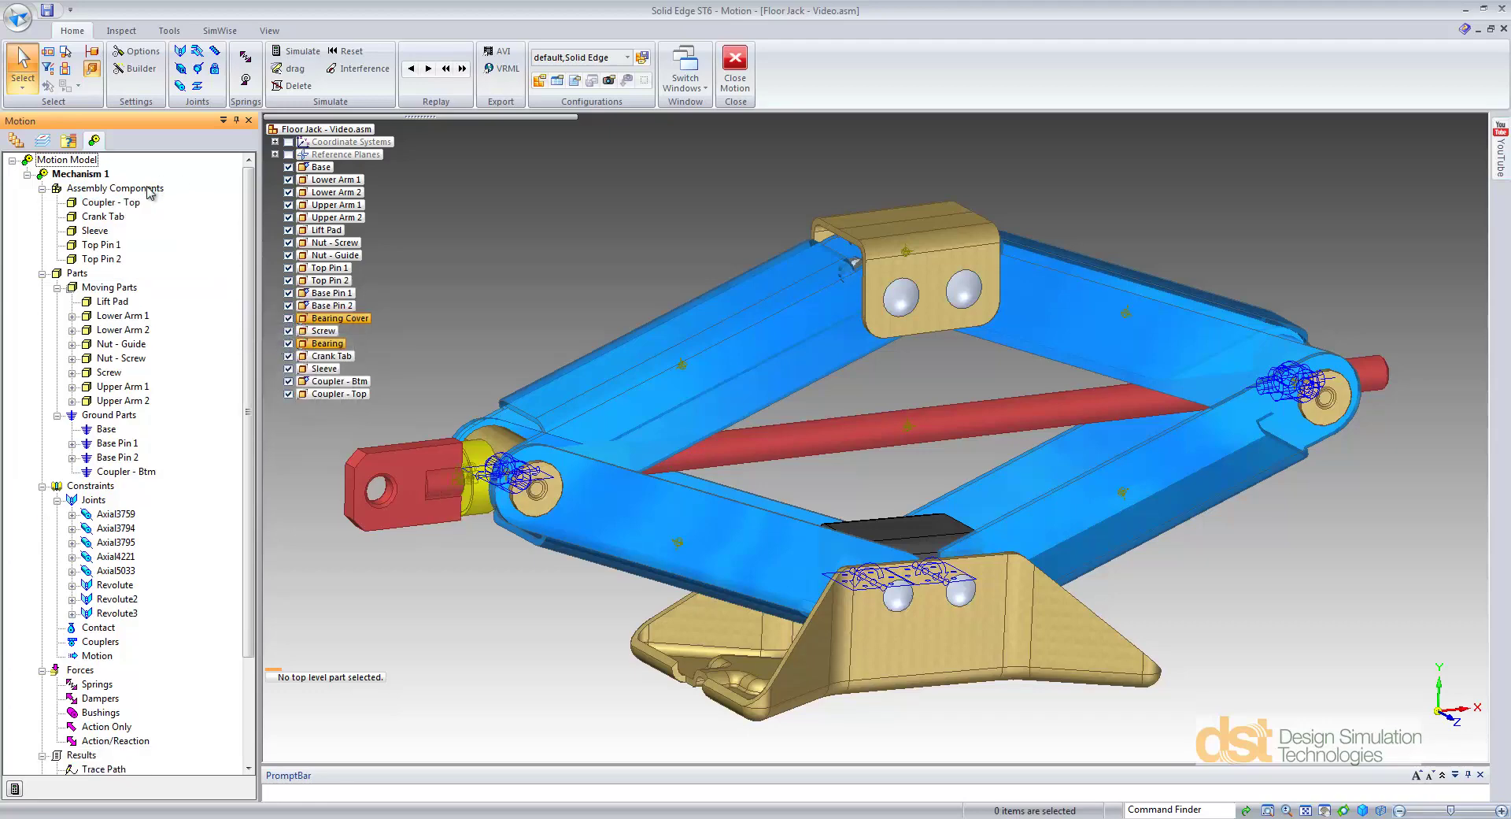
Attach Coupler - Top, Top Pin 1 and Top Pin 2 to the Lift Pad moving part
click(111, 203)
ctrl+click(118, 249)
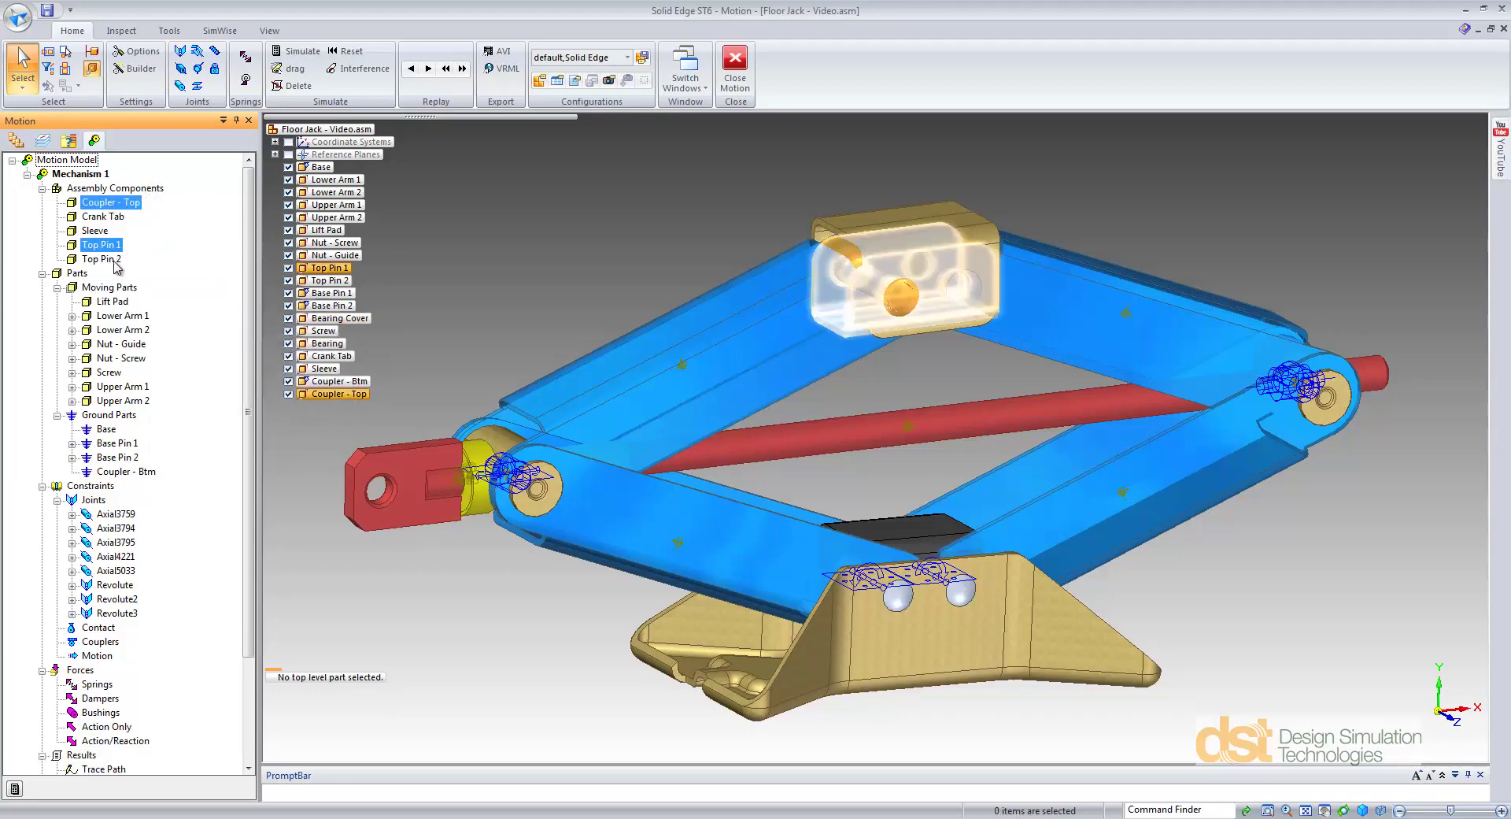
ctrl+click(115, 259)
right_click(115, 260)
mouse_move(171, 341)
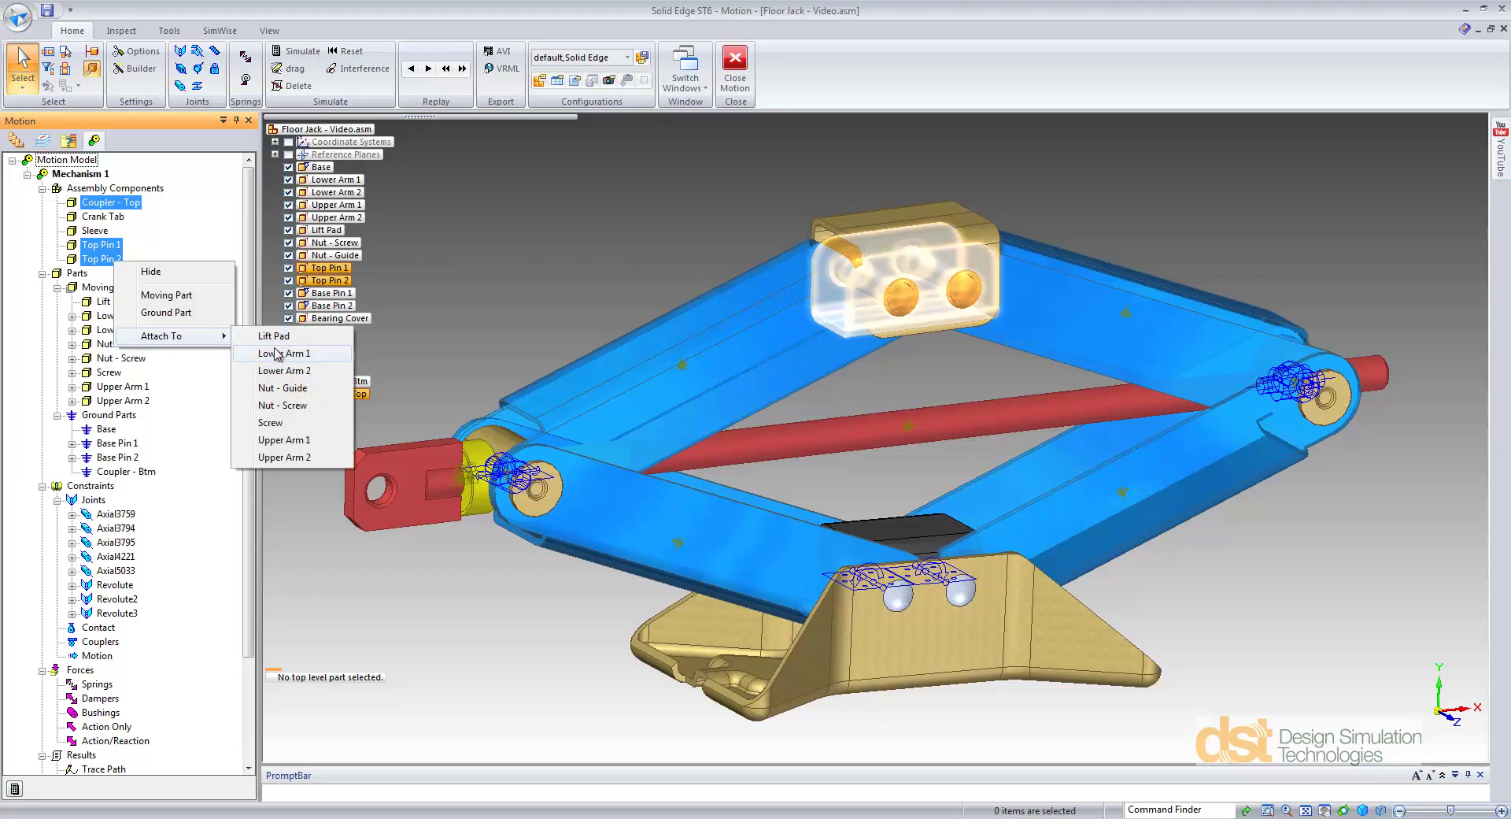
click(282, 336)
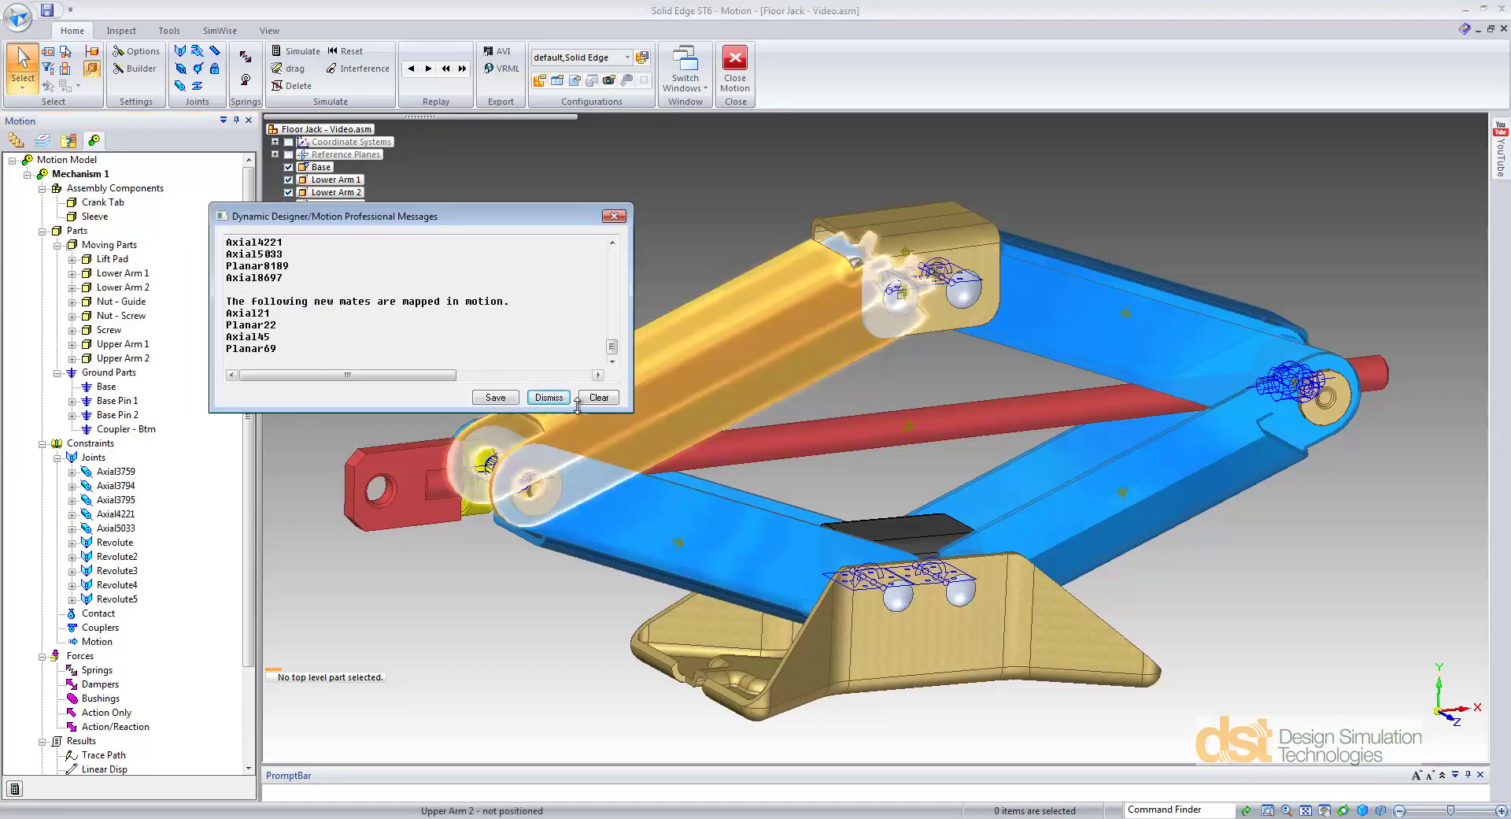
click(549, 396)
Attach the Crank Tab and Sleeve to the Screw moving part
click(103, 203)
ctrl+click(94, 216)
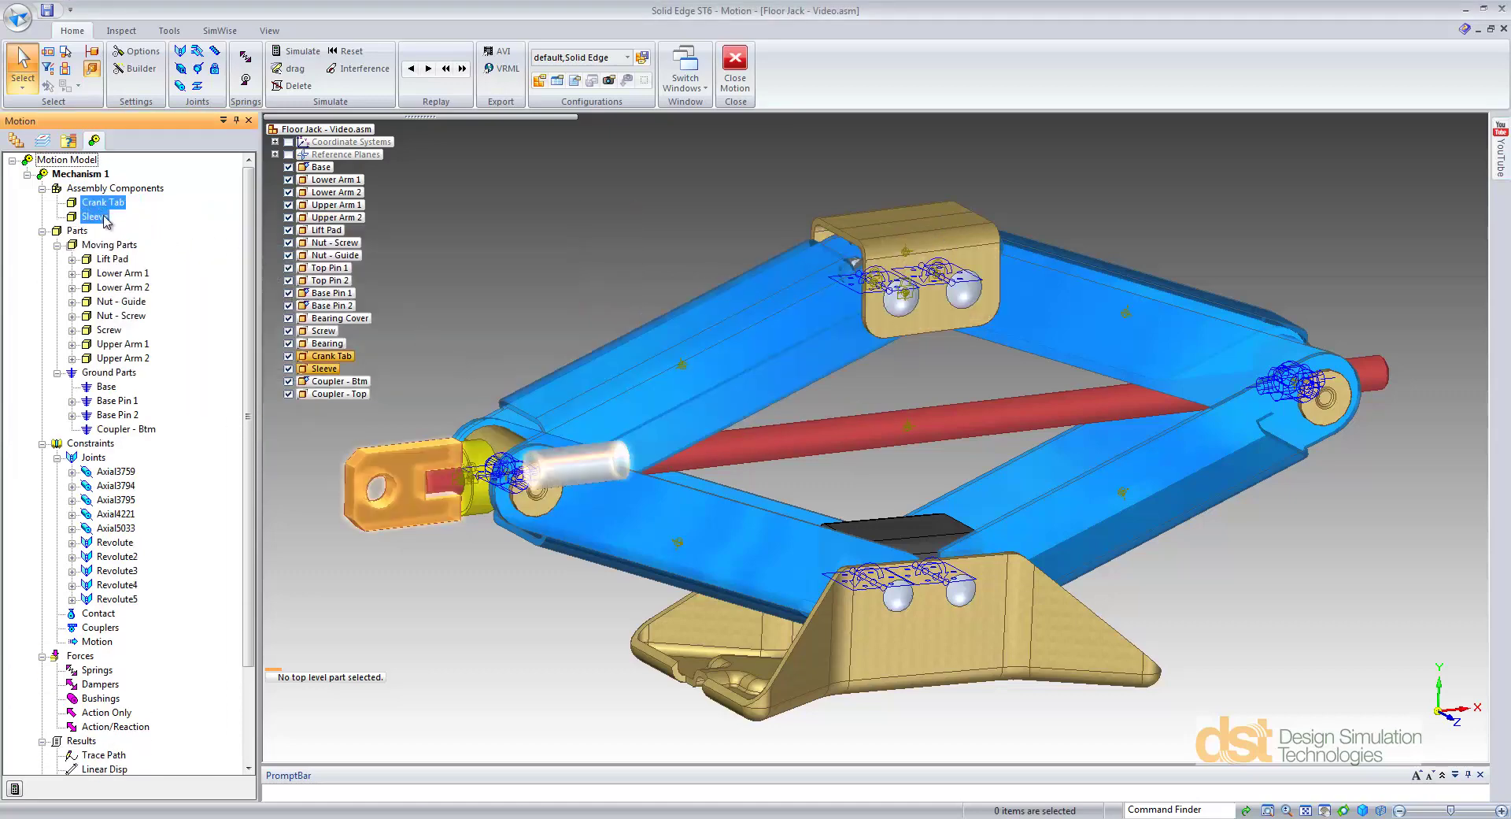
right_click(106, 217)
mouse_move(146, 293)
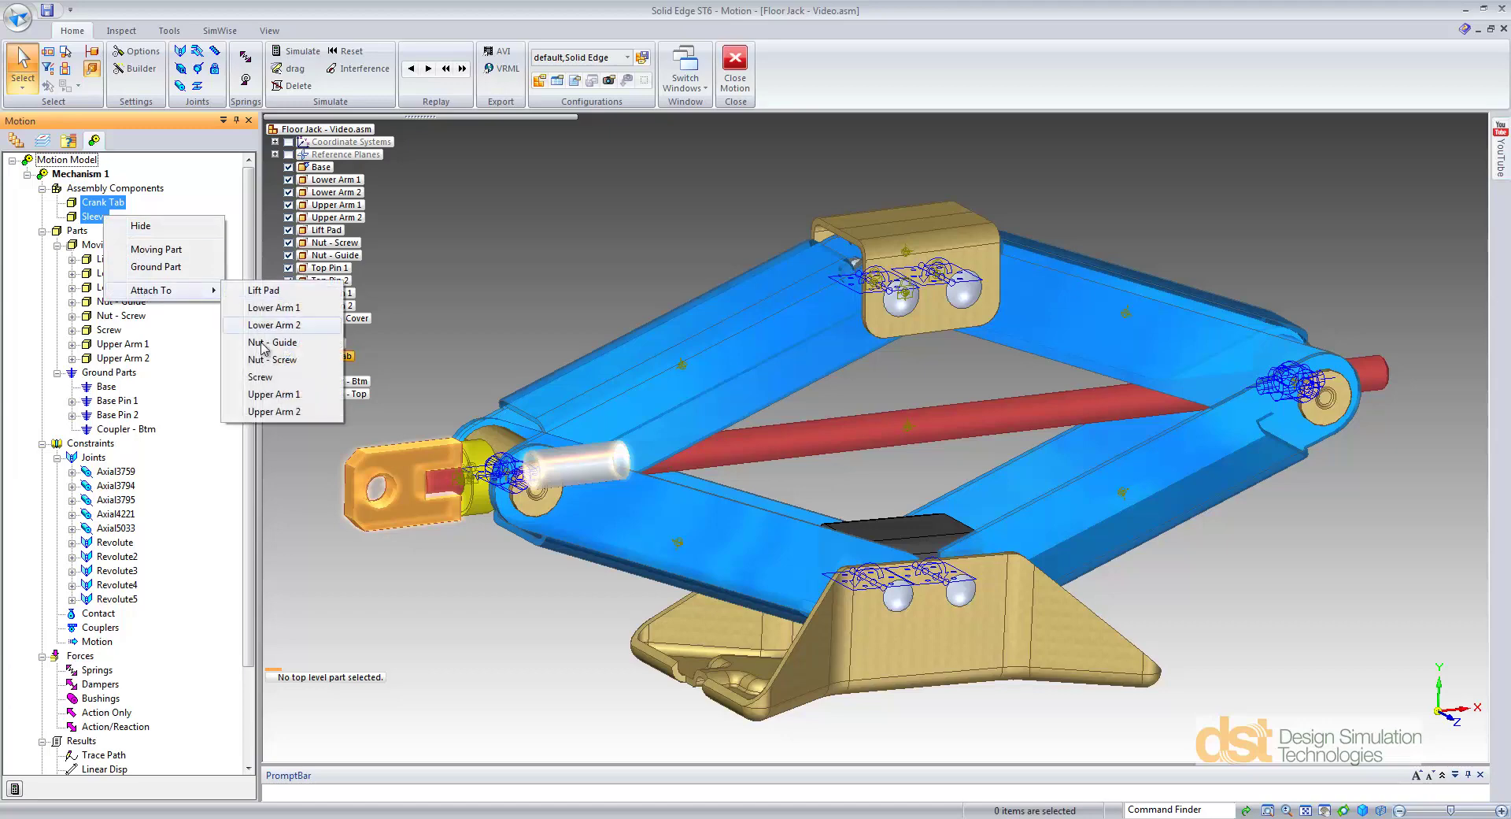
click(261, 377)
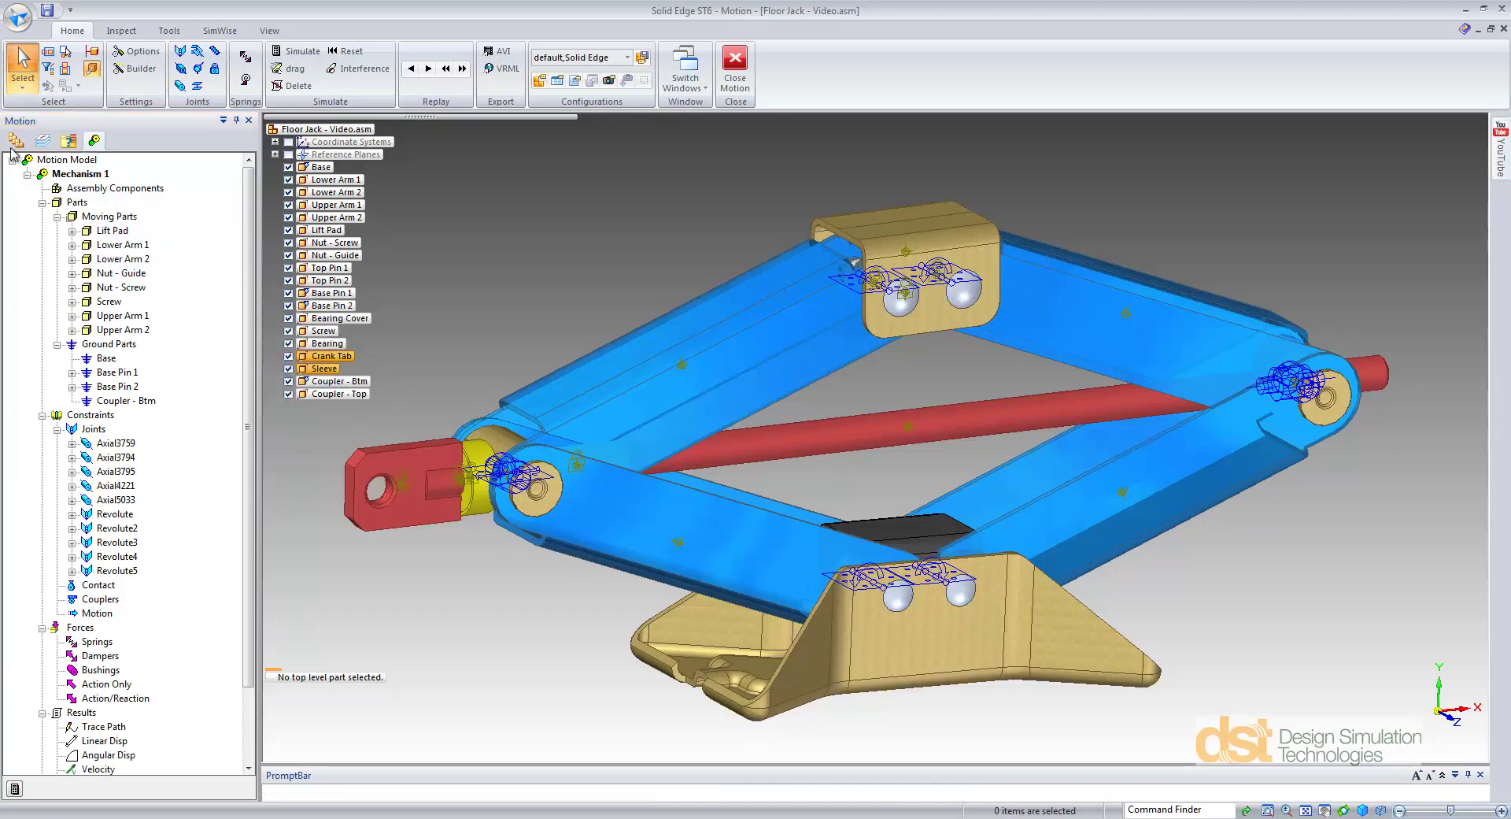
Run a trial motion simulation, rewind it to the start and delete the motion results
click(15, 788)
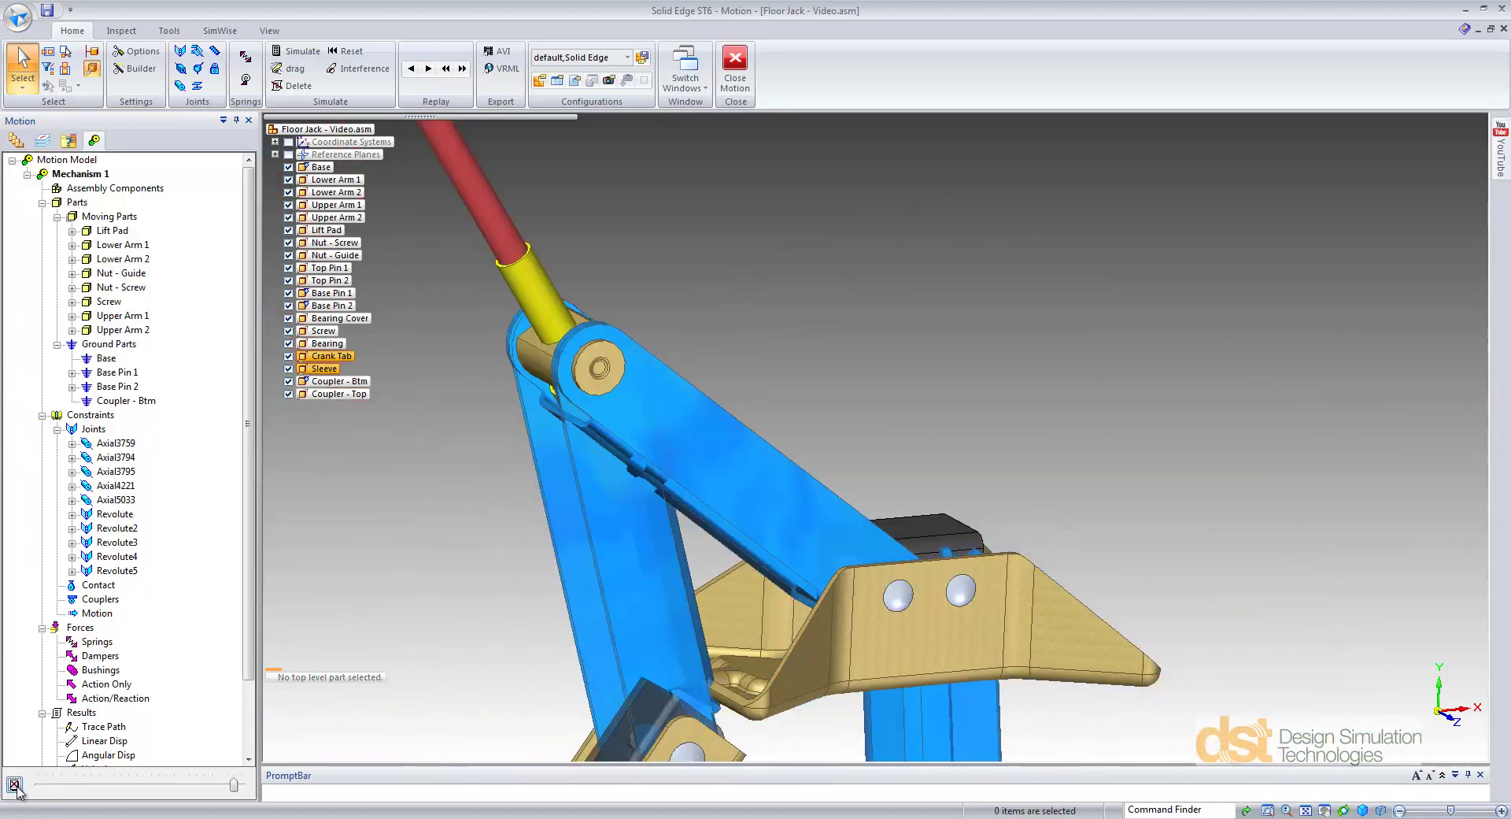
drag(237, 786, 36, 790)
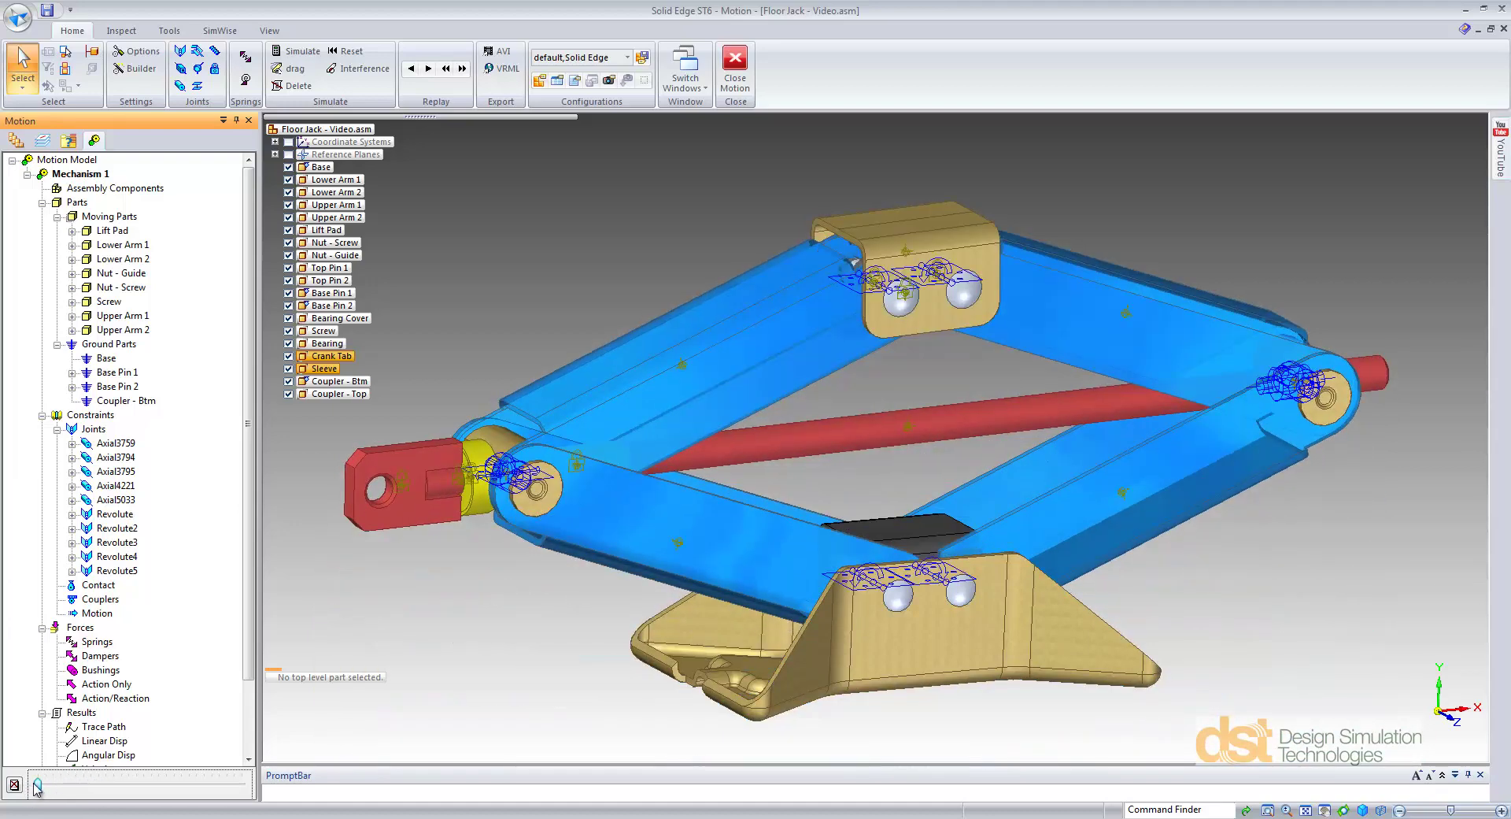
click(15, 784)
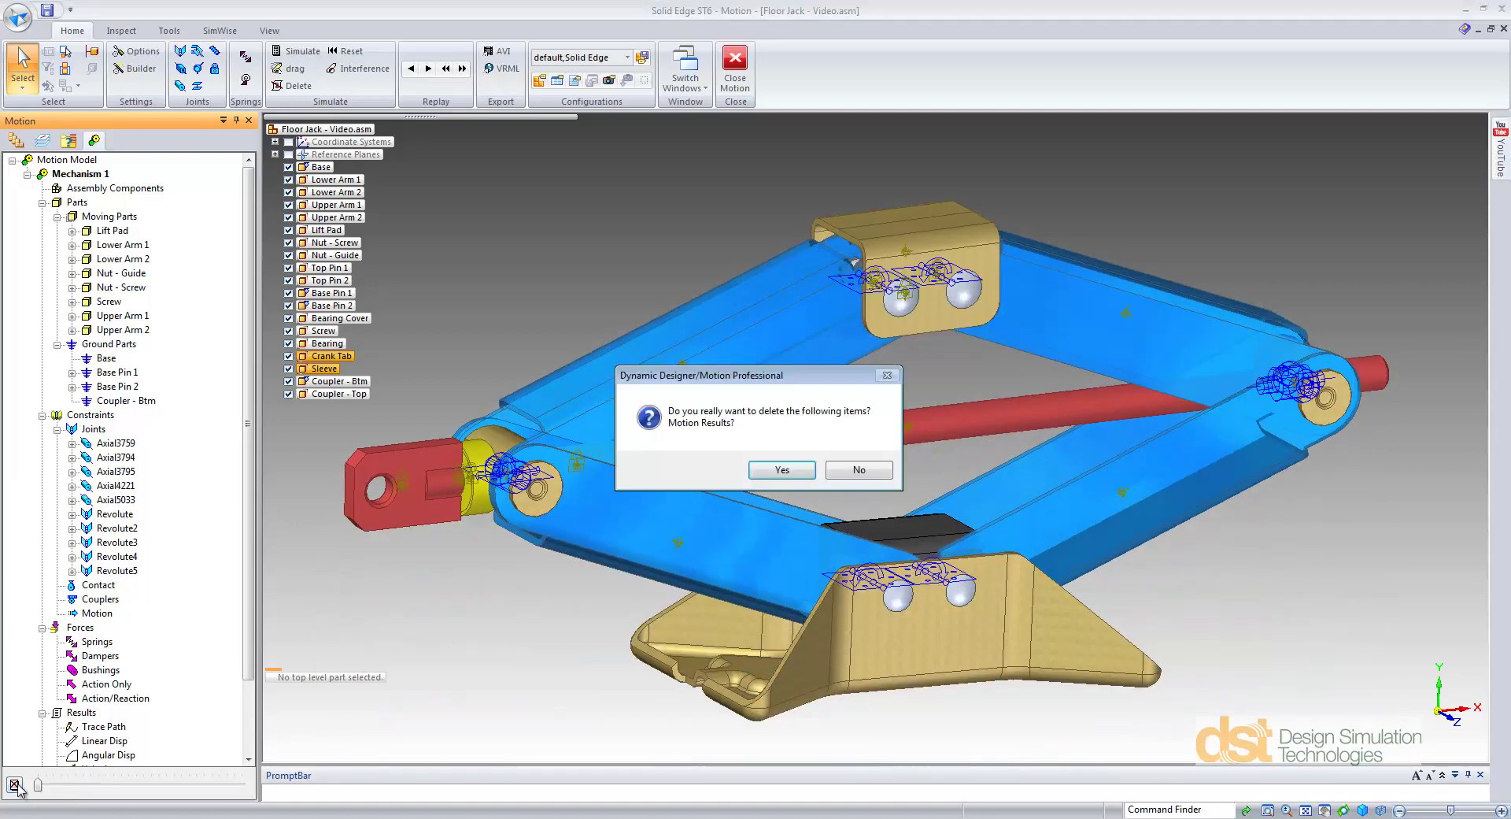
click(790, 477)
click(791, 478)
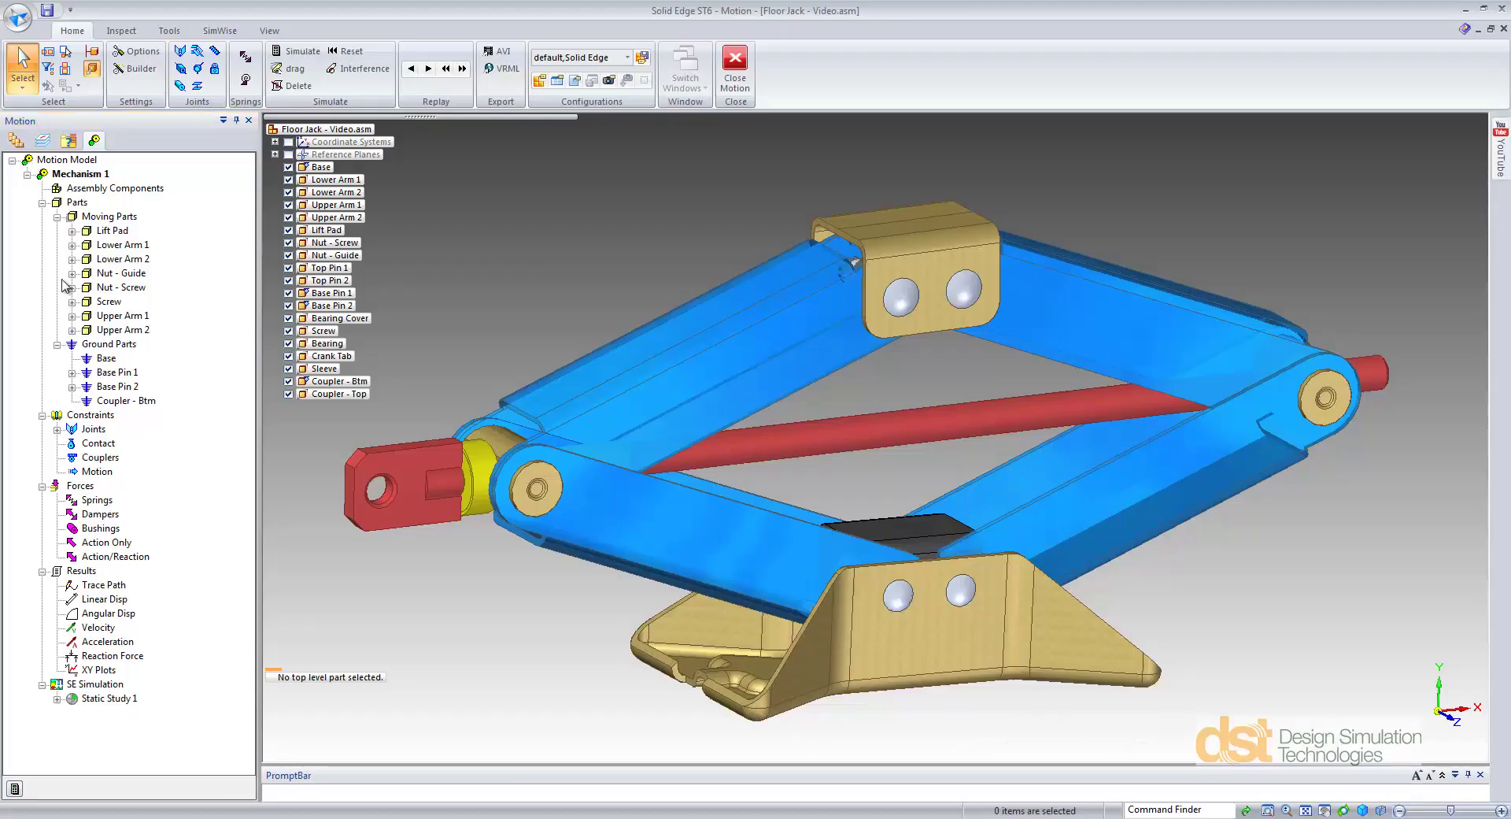
Delete the Screw part's Axial5033 joint from the mechanism
click(72, 304)
click(134, 343)
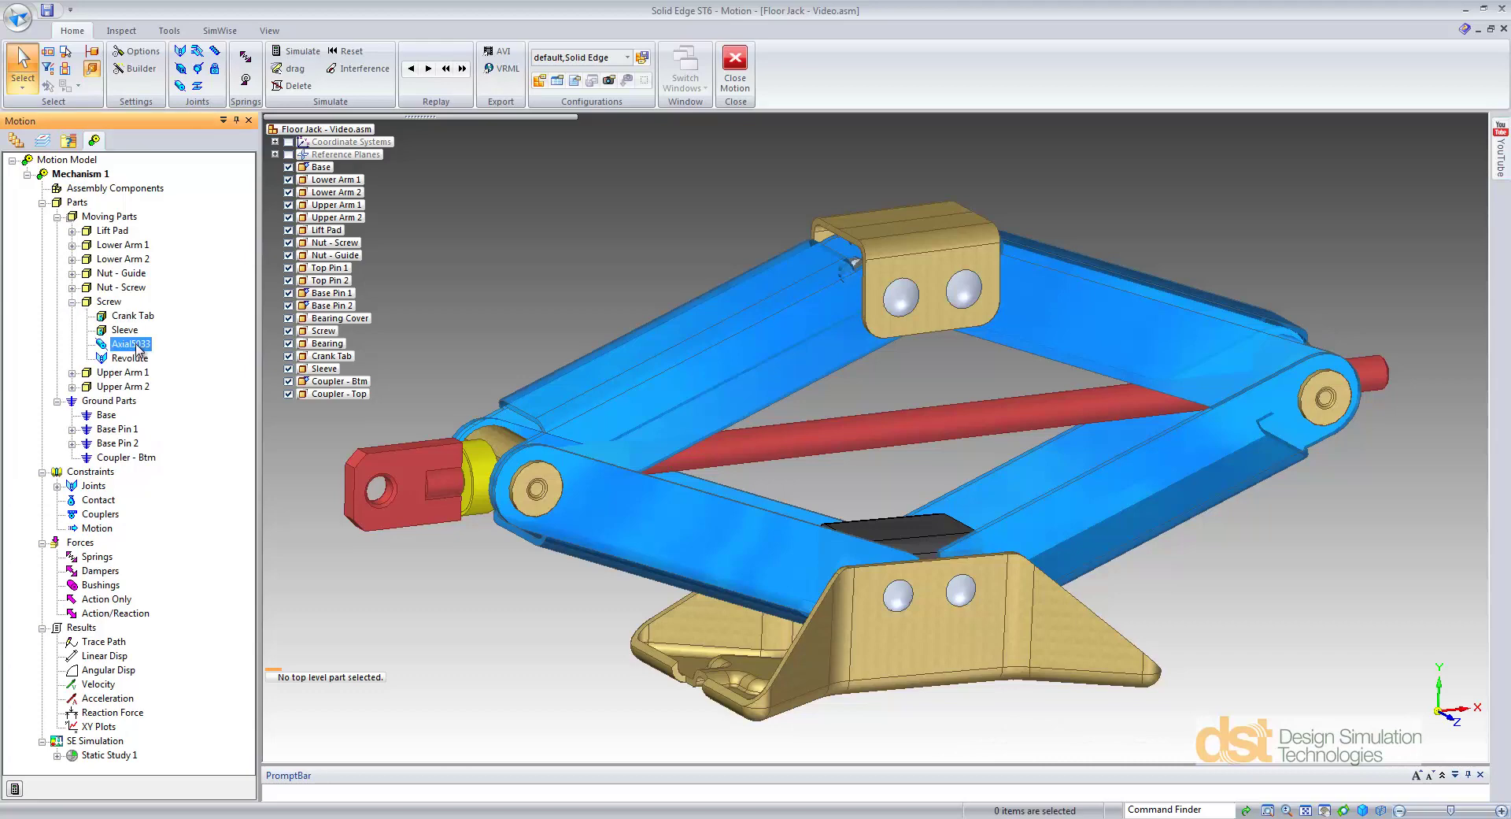
right_click(122, 561)
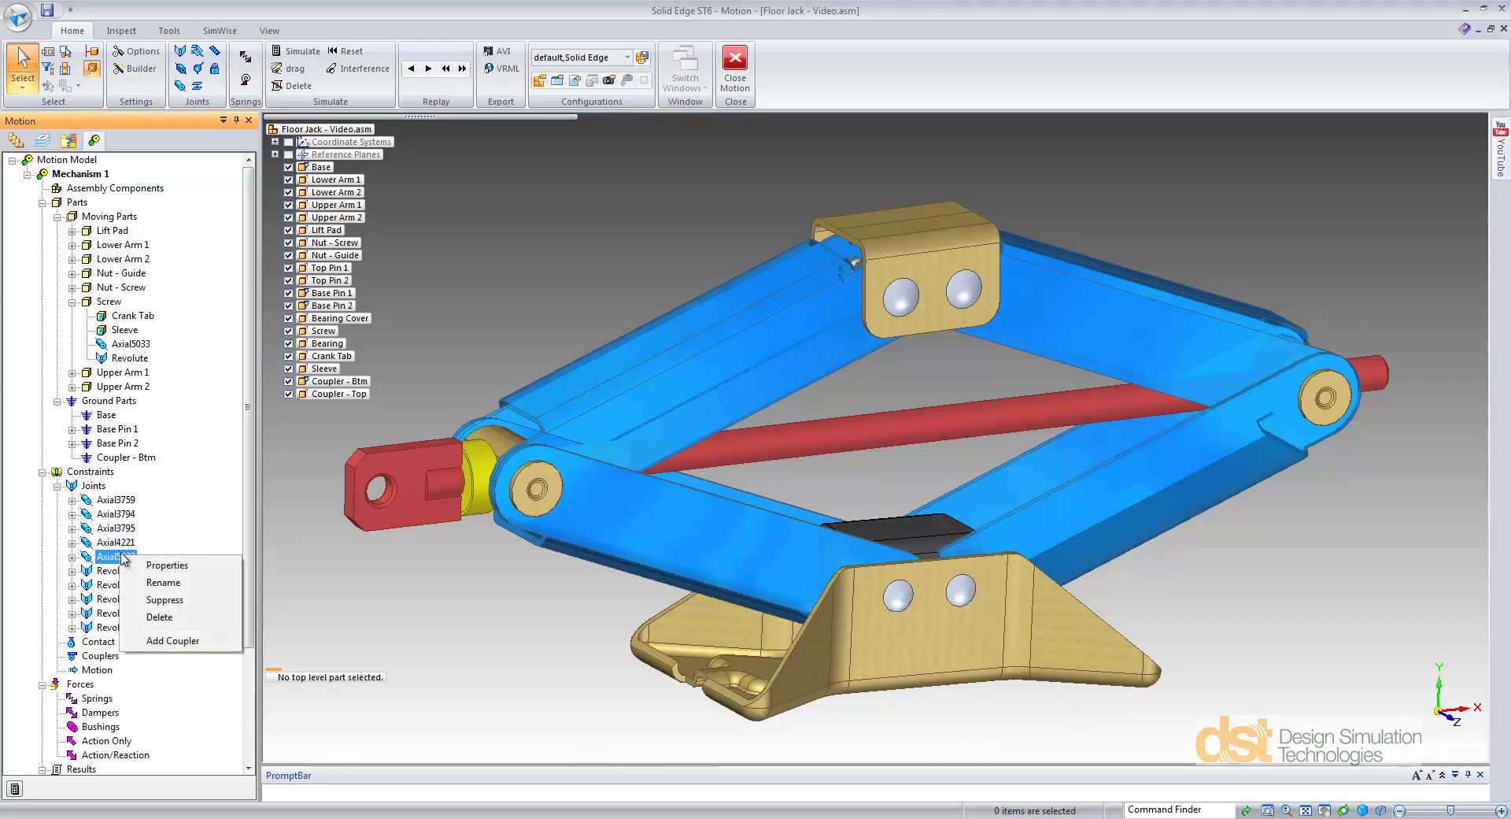
click(165, 623)
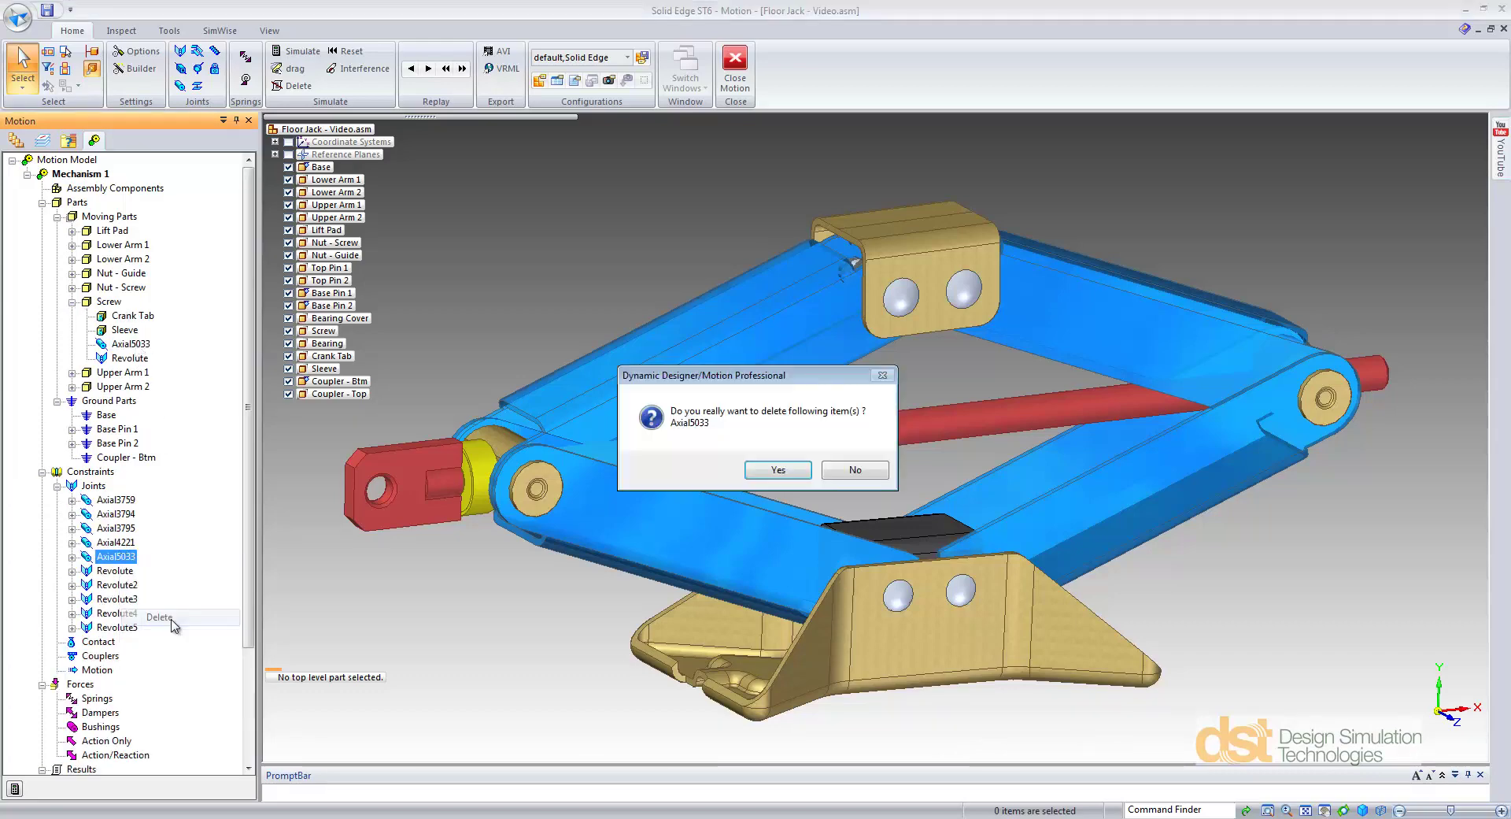
click(778, 470)
middle_drag(779, 472, 1005, 529)
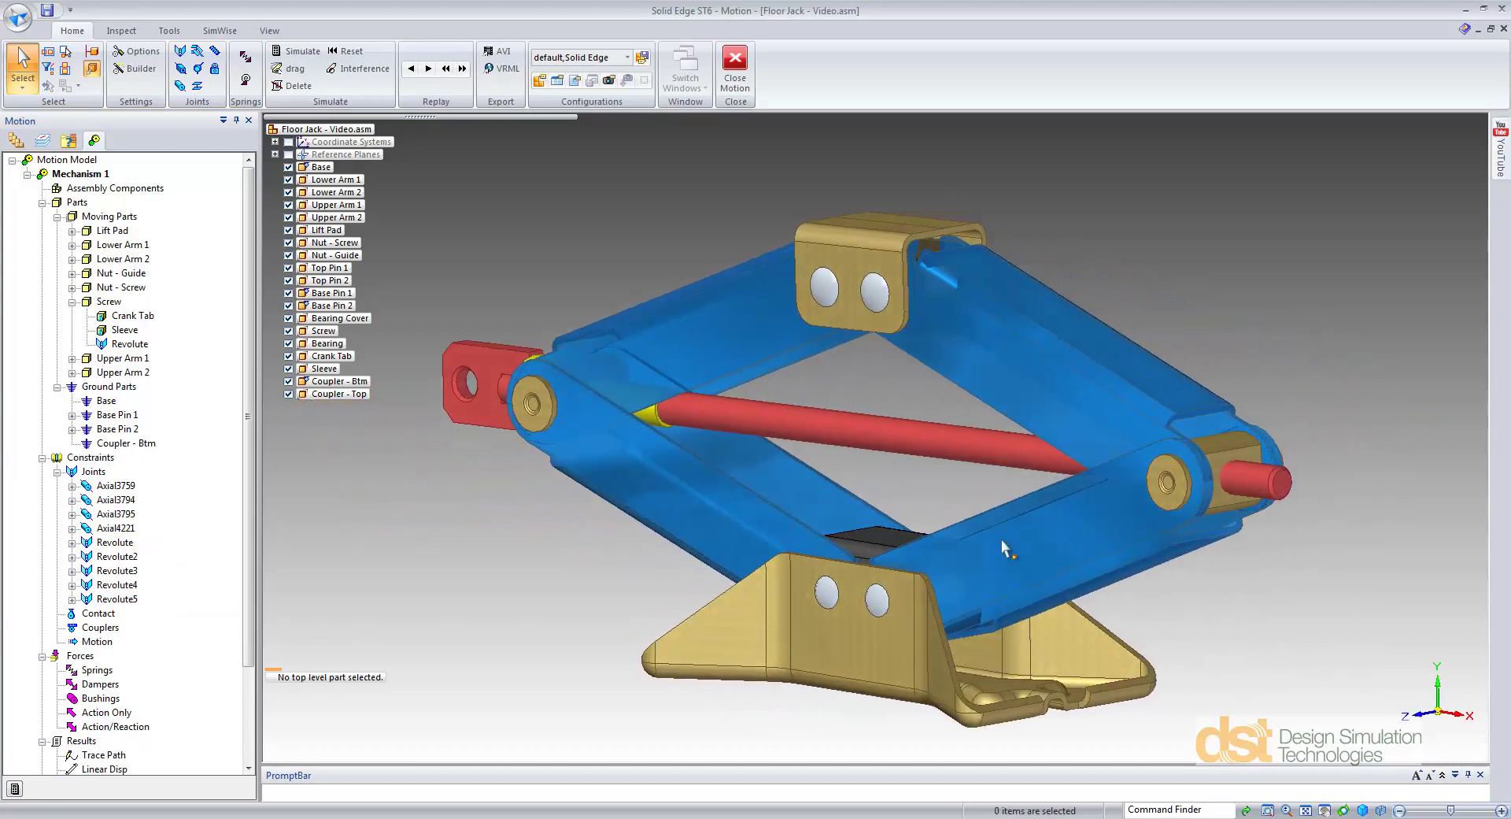
scroll(1164, 579, up, 6)
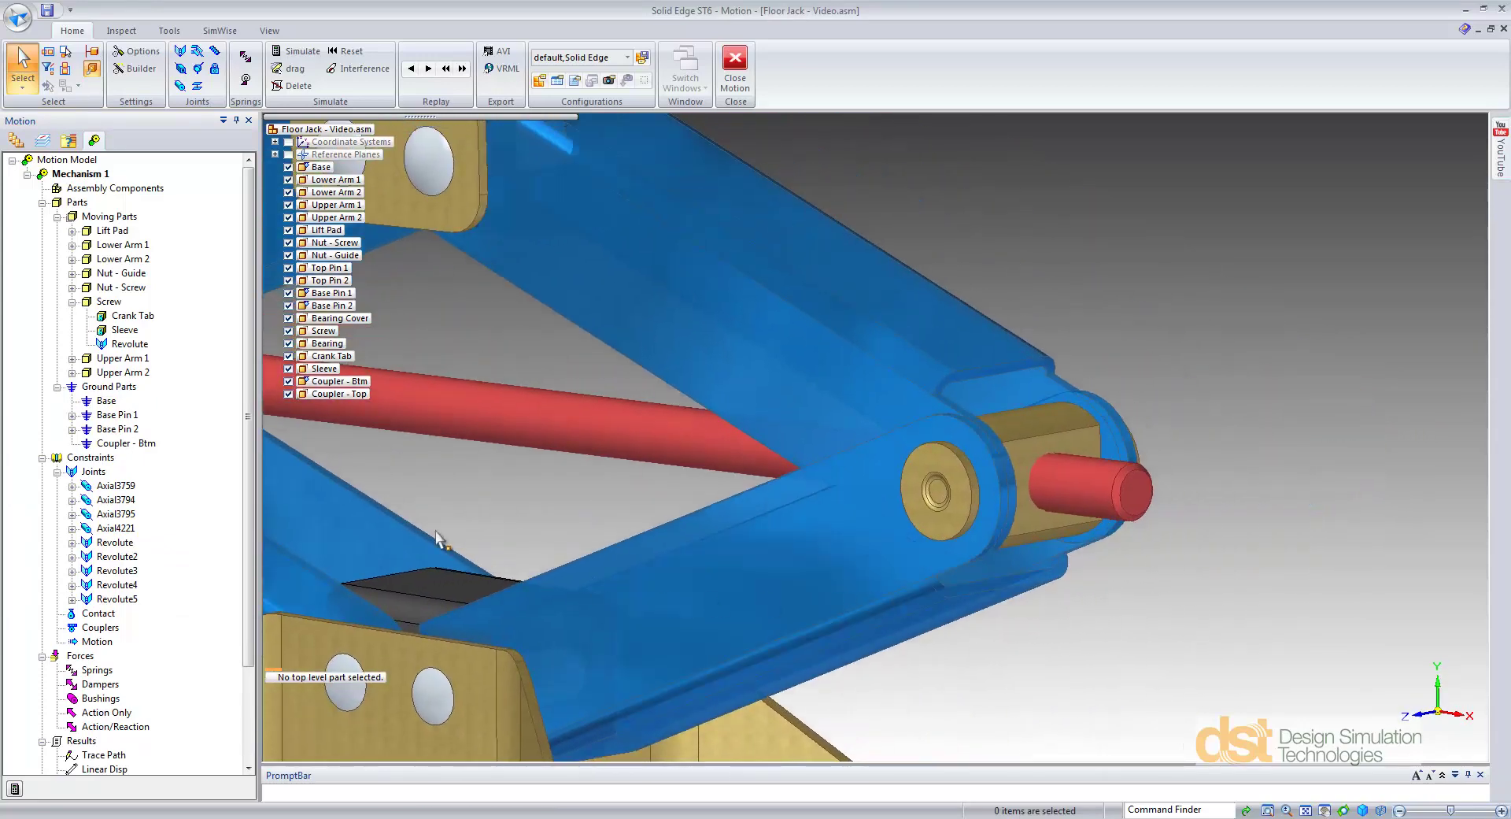
Add a screw joint between Screw and Nut - Screw, located on the screw's free end face, with a pitch of 0.2 inch per revolution
click(108, 302)
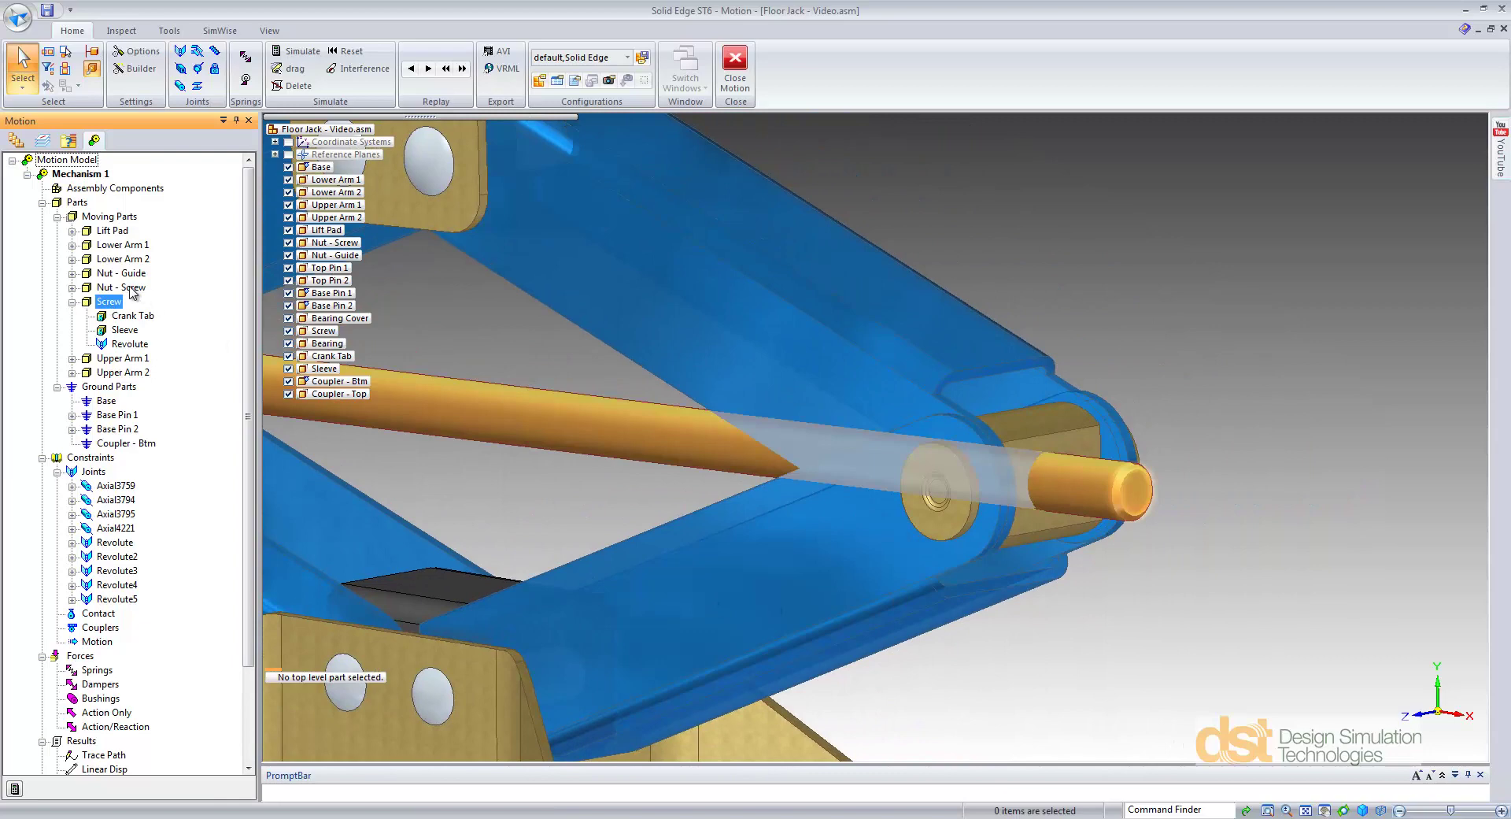
ctrl+click(118, 287)
right_click(131, 288)
mouse_move(212, 403)
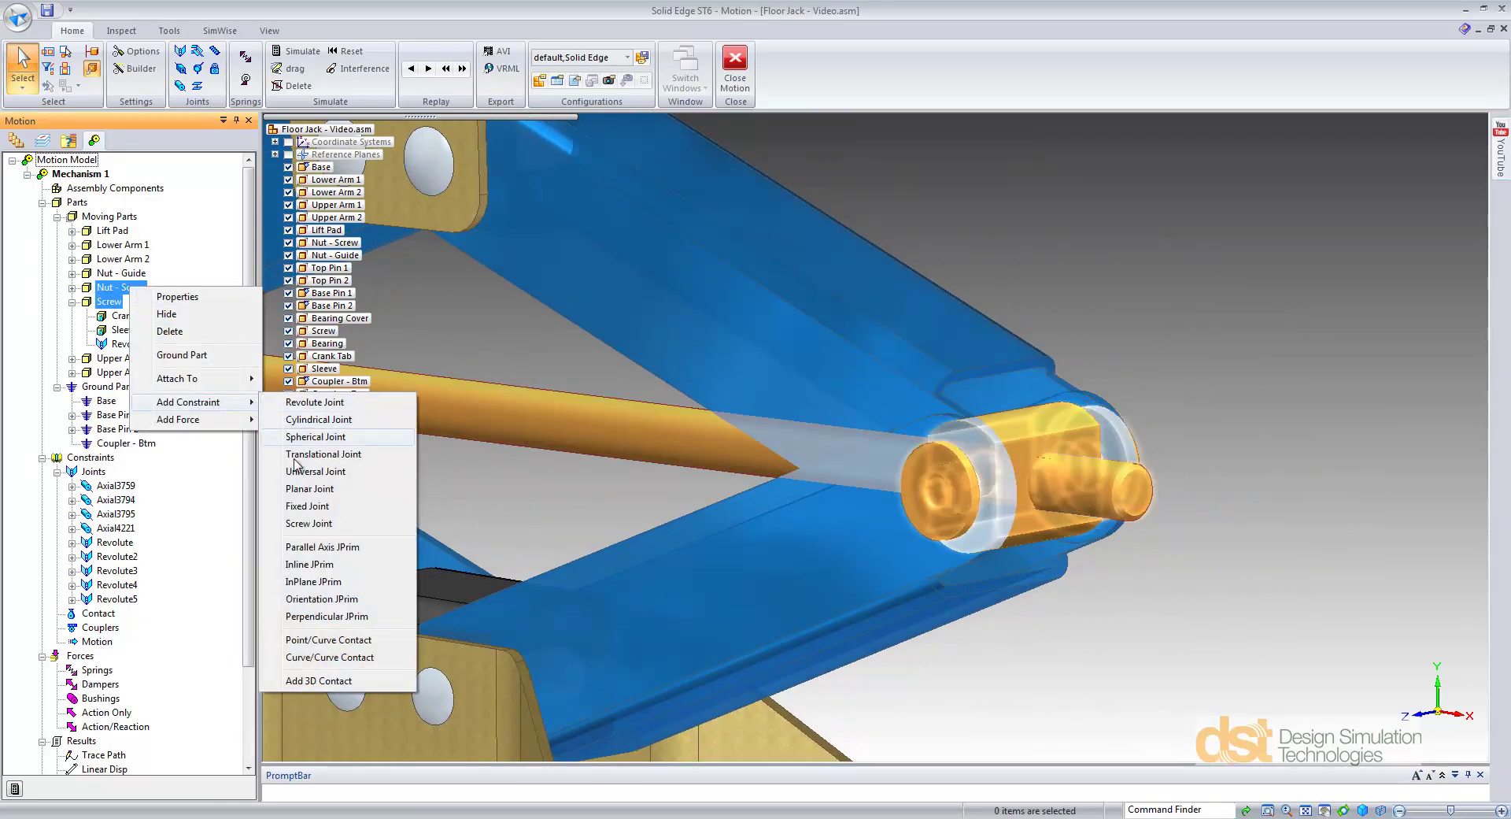
click(312, 524)
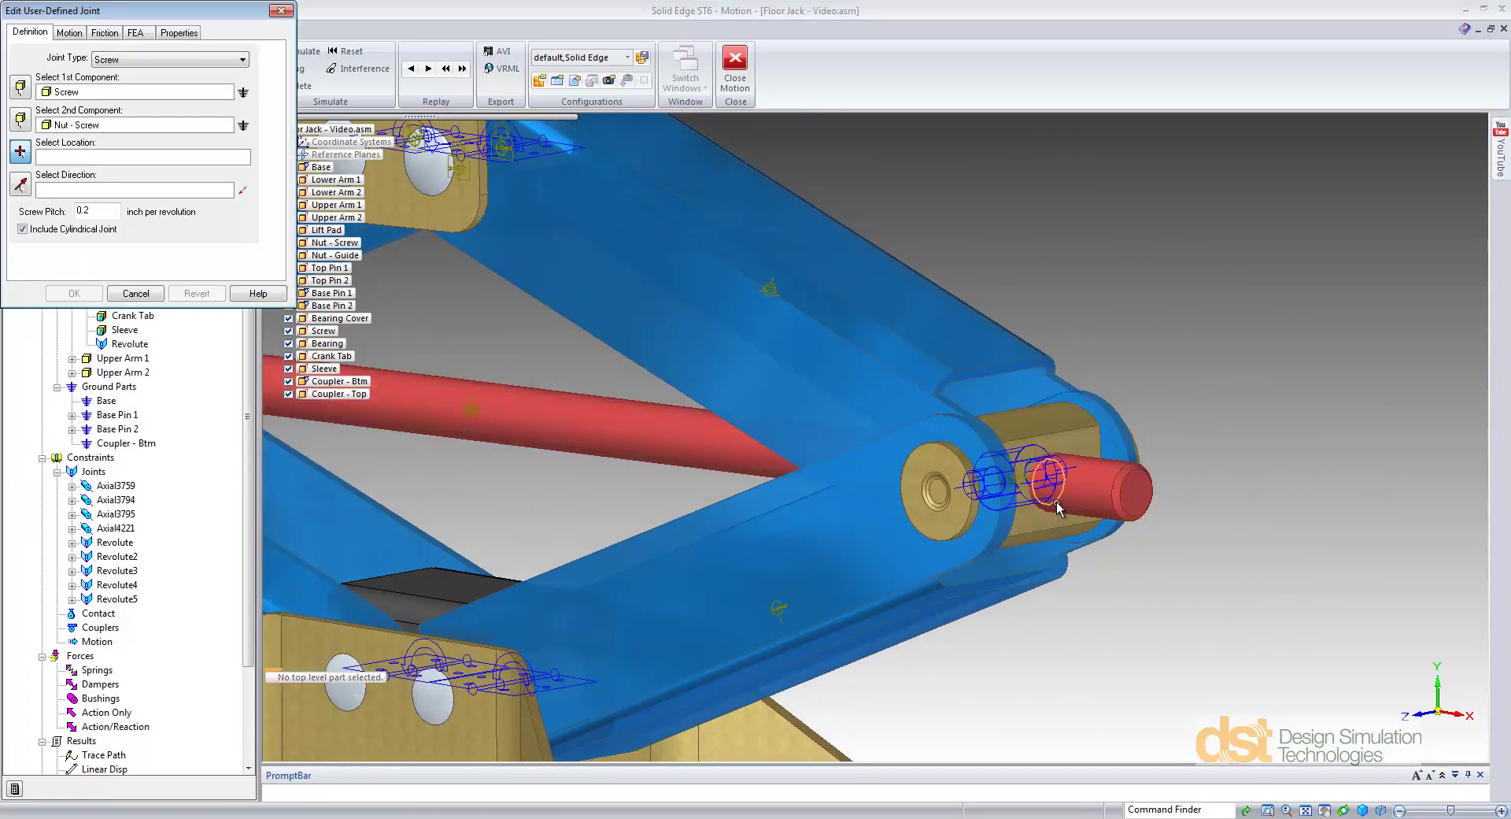
click(1145, 492)
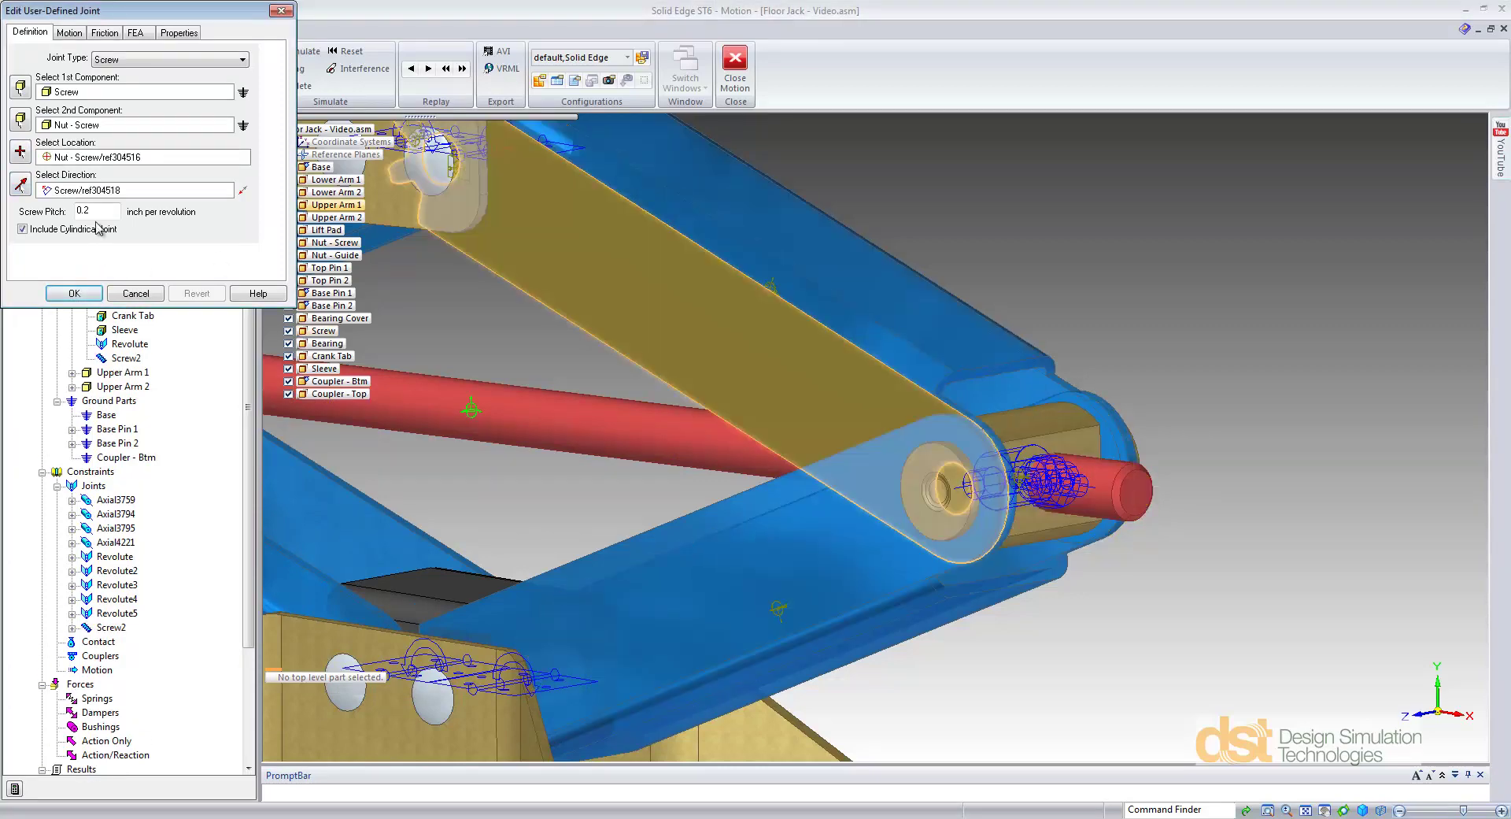
double_click(85, 211)
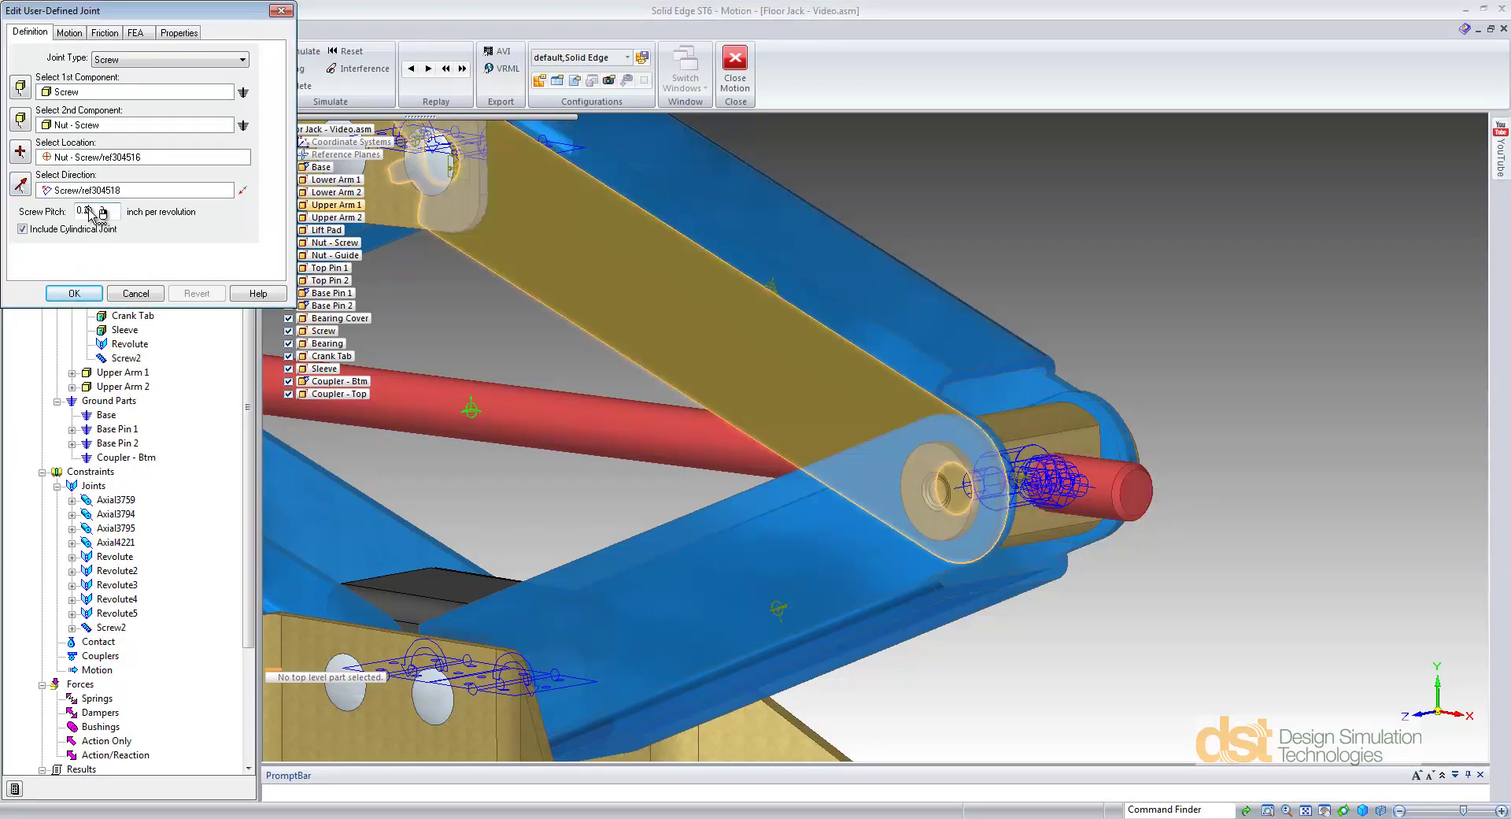
click(74, 293)
Hide the Base and Lift Pad to expose the gear teeth of the arms
scroll(430, 325, down, 3)
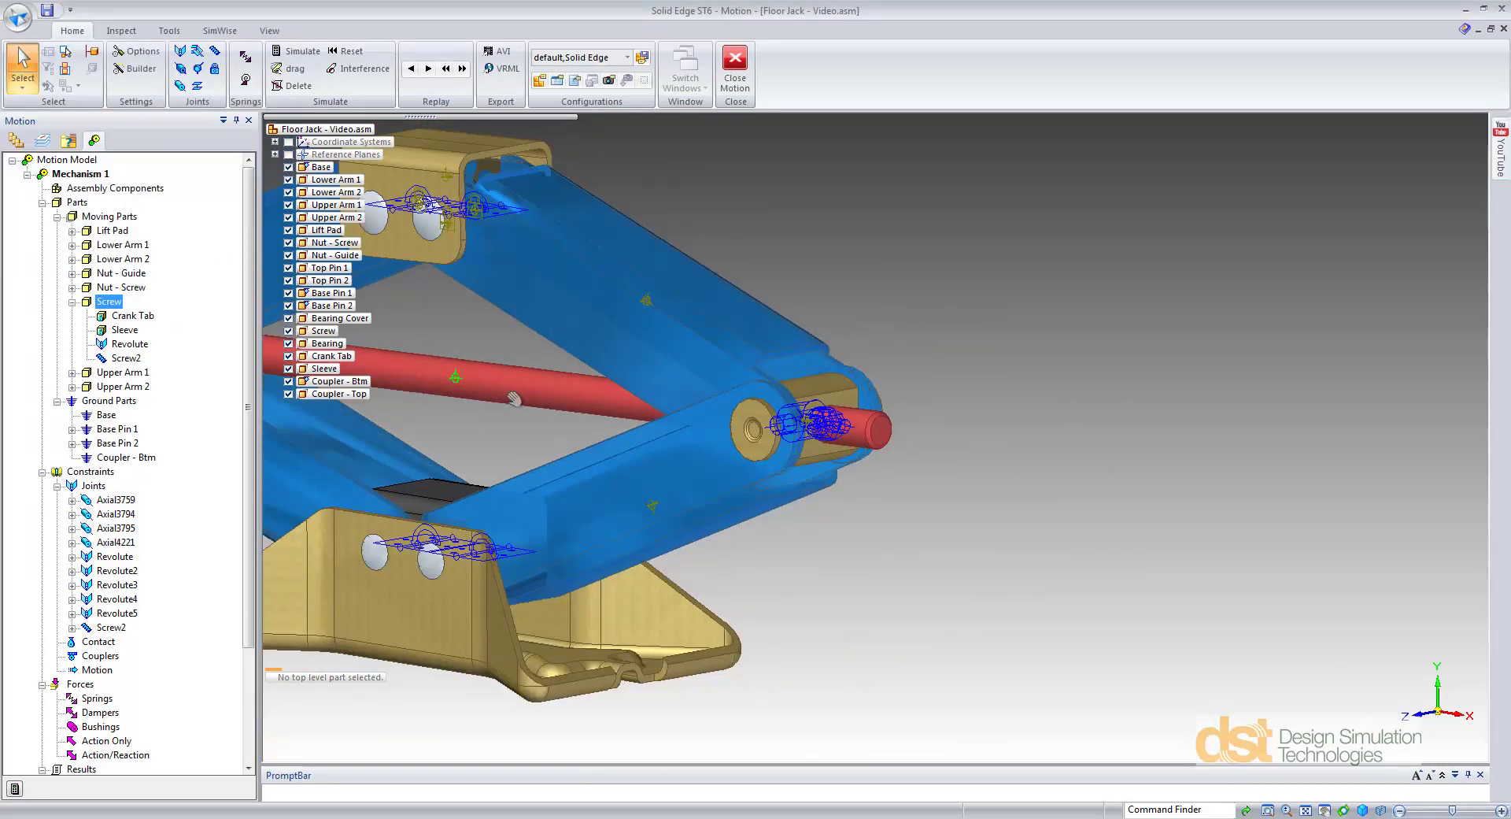
shift+middle_drag(514, 399, 888, 400)
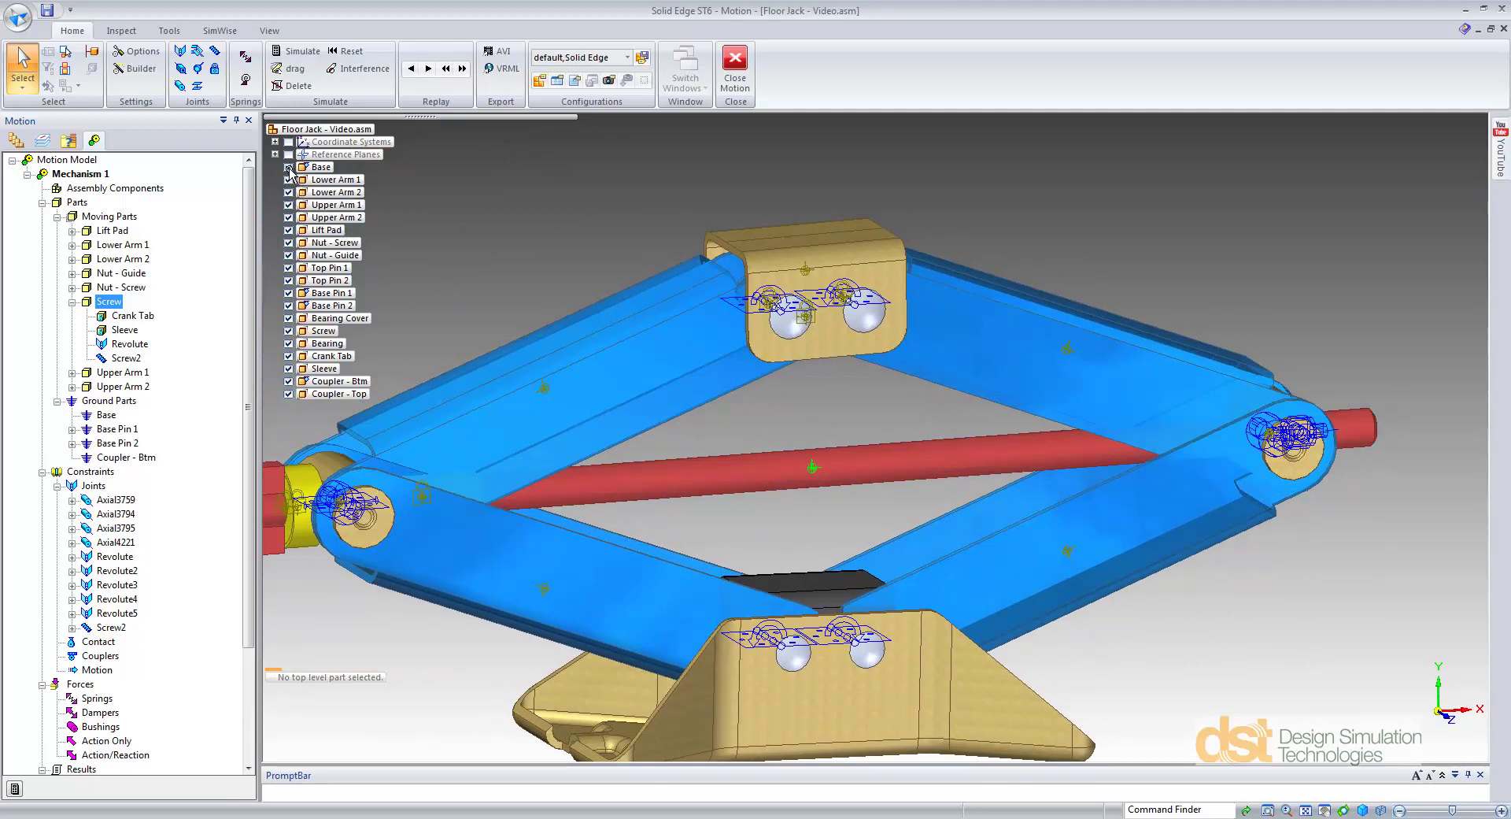
click(288, 167)
click(288, 230)
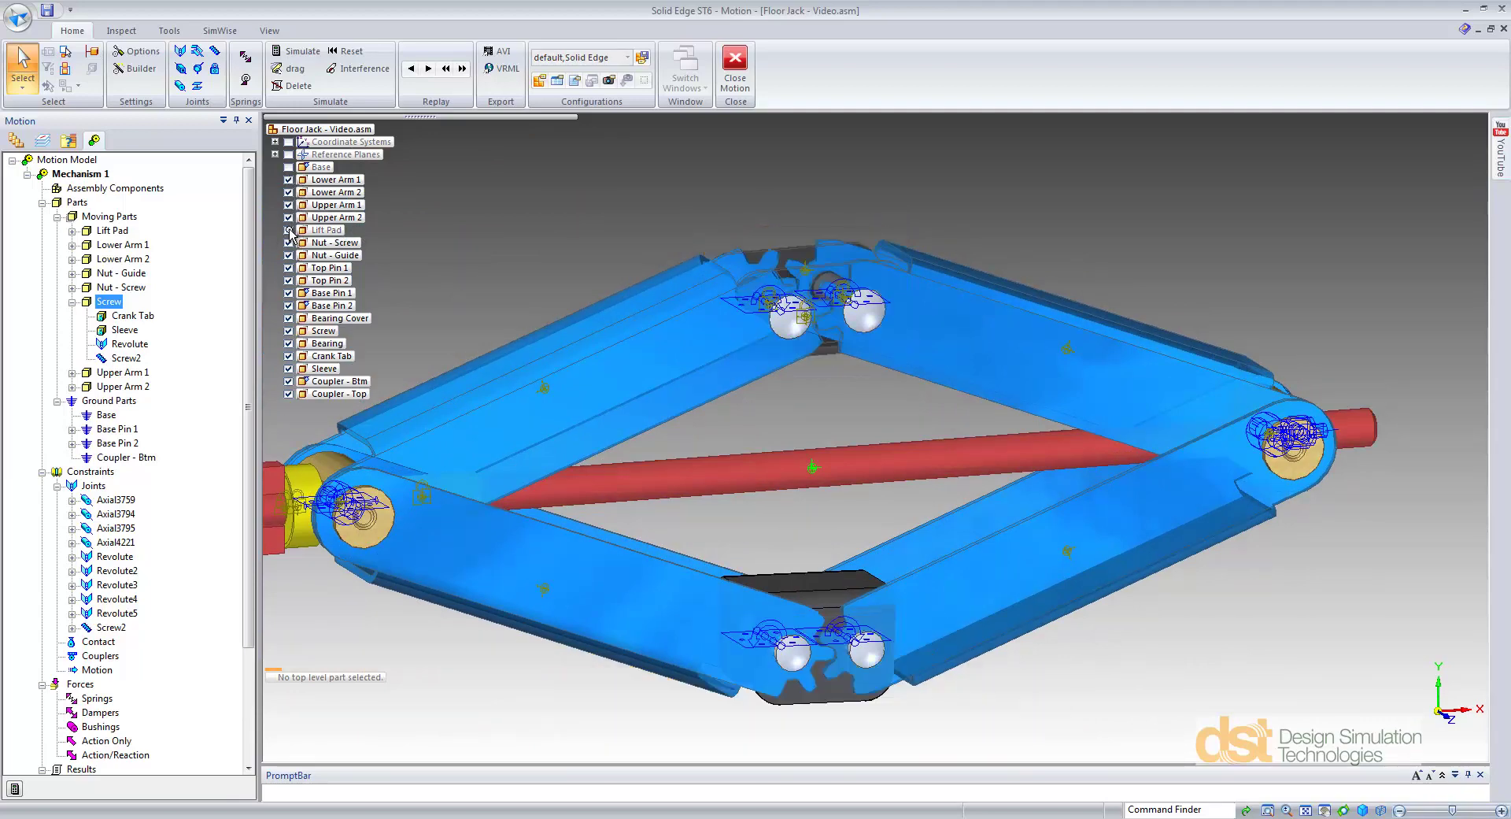
Add an intermittent curve/curve contact between the toothed face profiles of Upper Arm 2 and Upper Arm 1
right_click(101, 640)
click(161, 669)
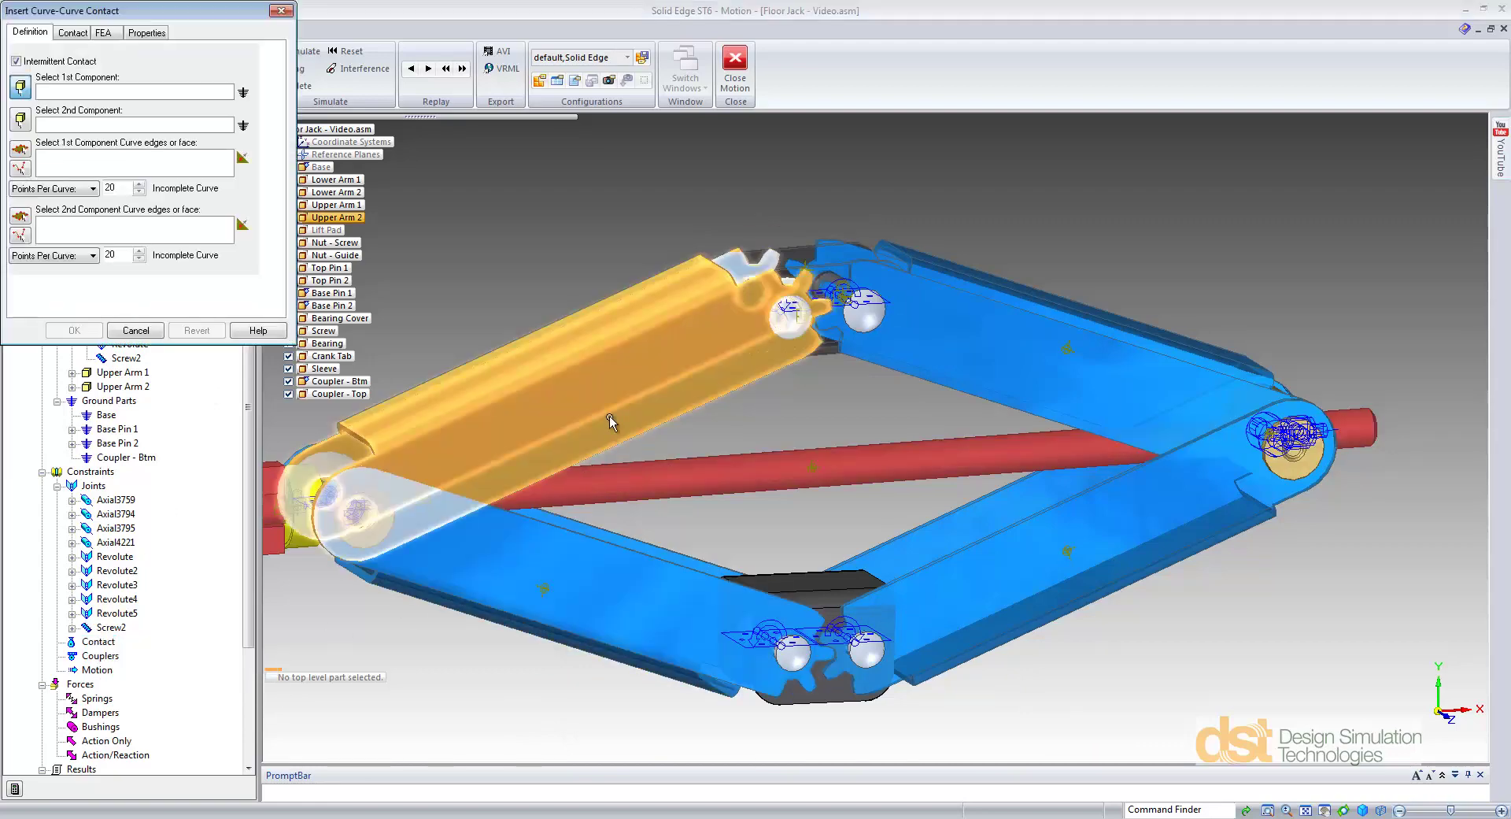
click(609, 415)
click(995, 352)
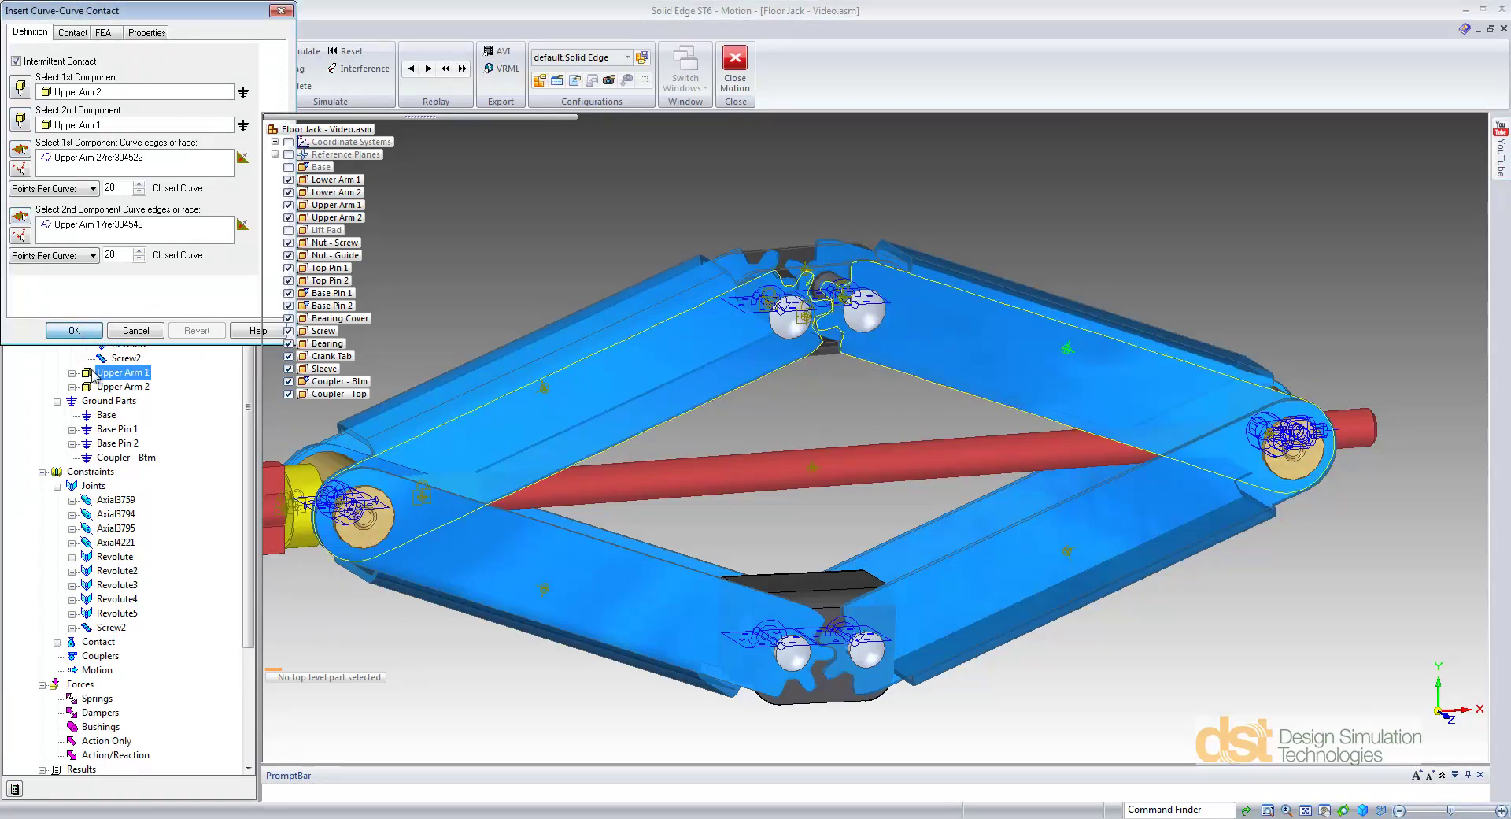
key(Return)
Add a 3D contact between Lower Arm 2 and Lower Arm 1
right_click(111, 645)
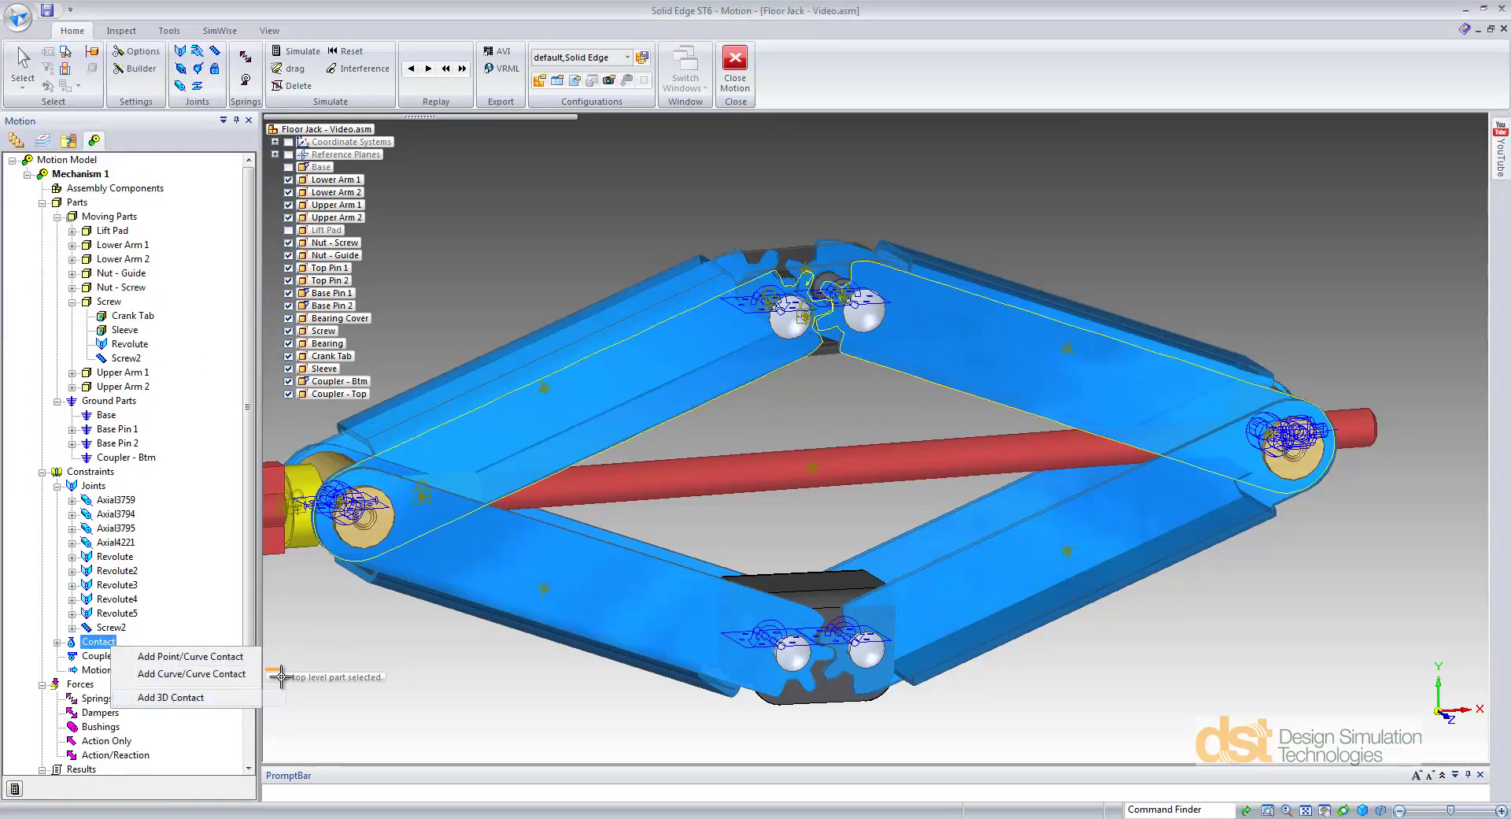
click(171, 696)
click(988, 592)
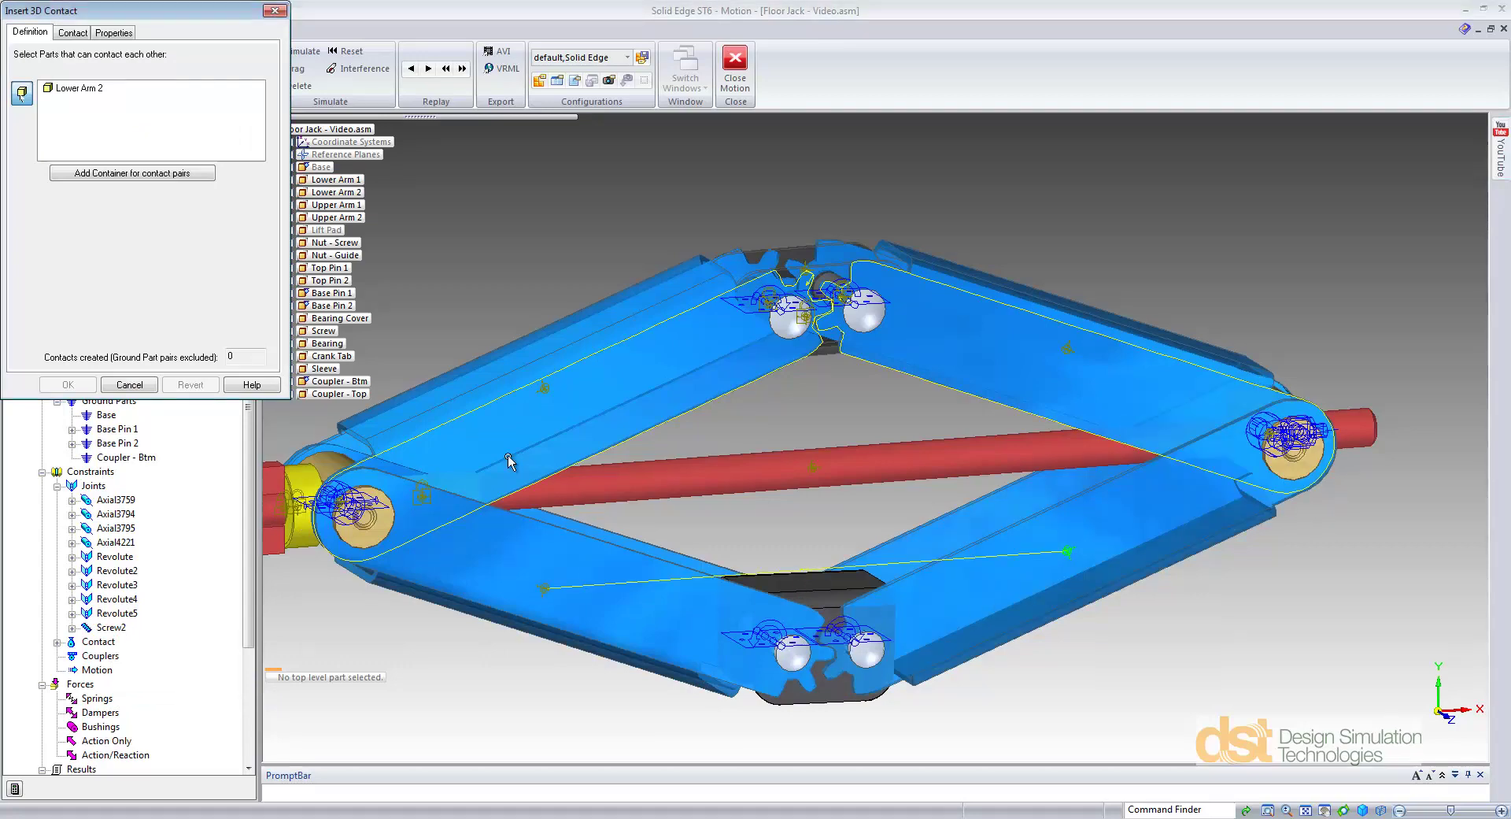
click(508, 454)
click(57, 387)
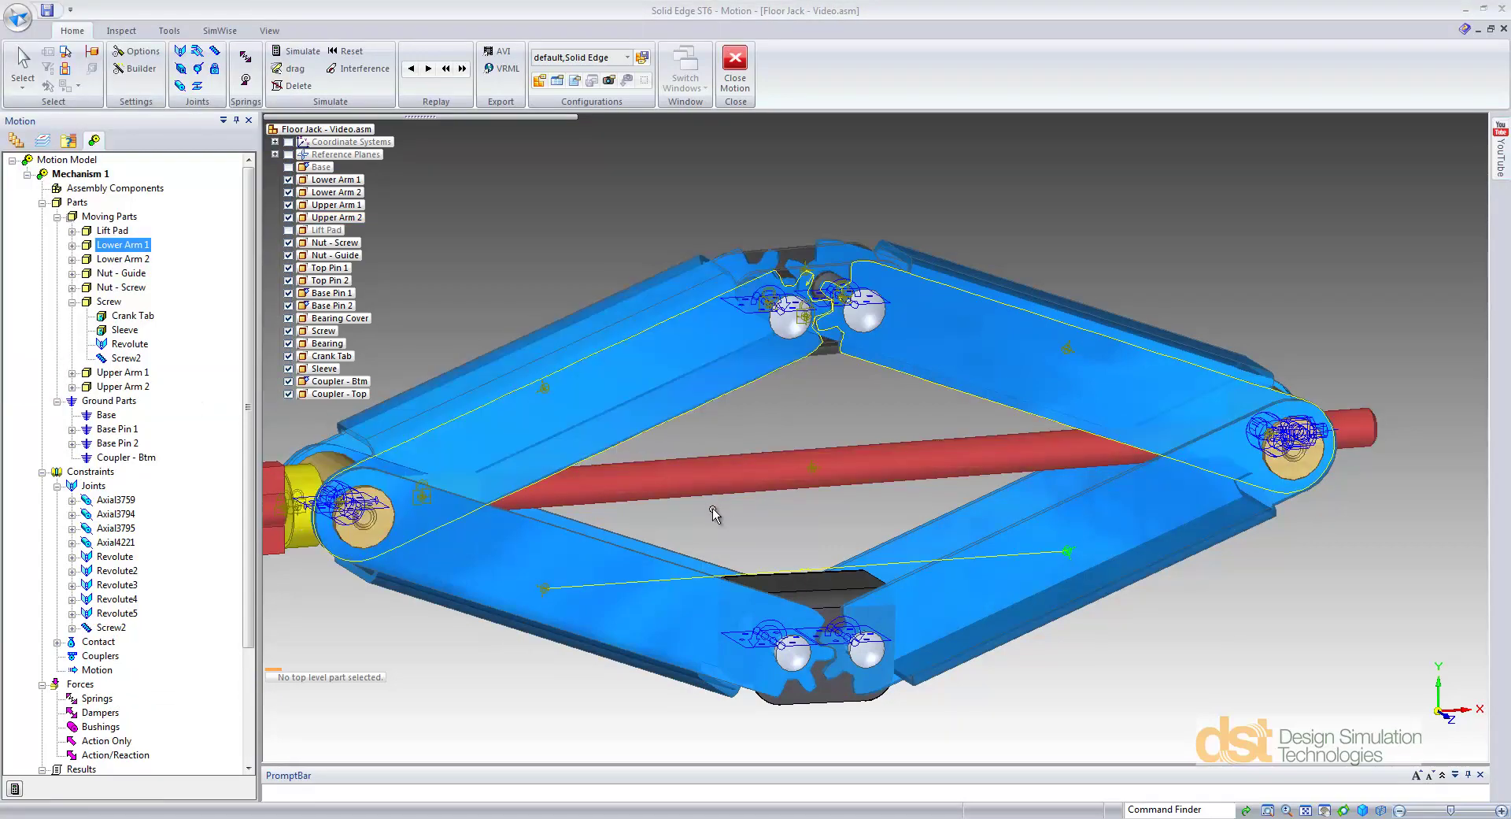
Drive the Screw's Revolute joint about Rotate Z with a constant angular velocity of -720 deg/sec
shift+middle_drag(702, 518, 926, 517)
middle_drag(775, 549, 833, 554)
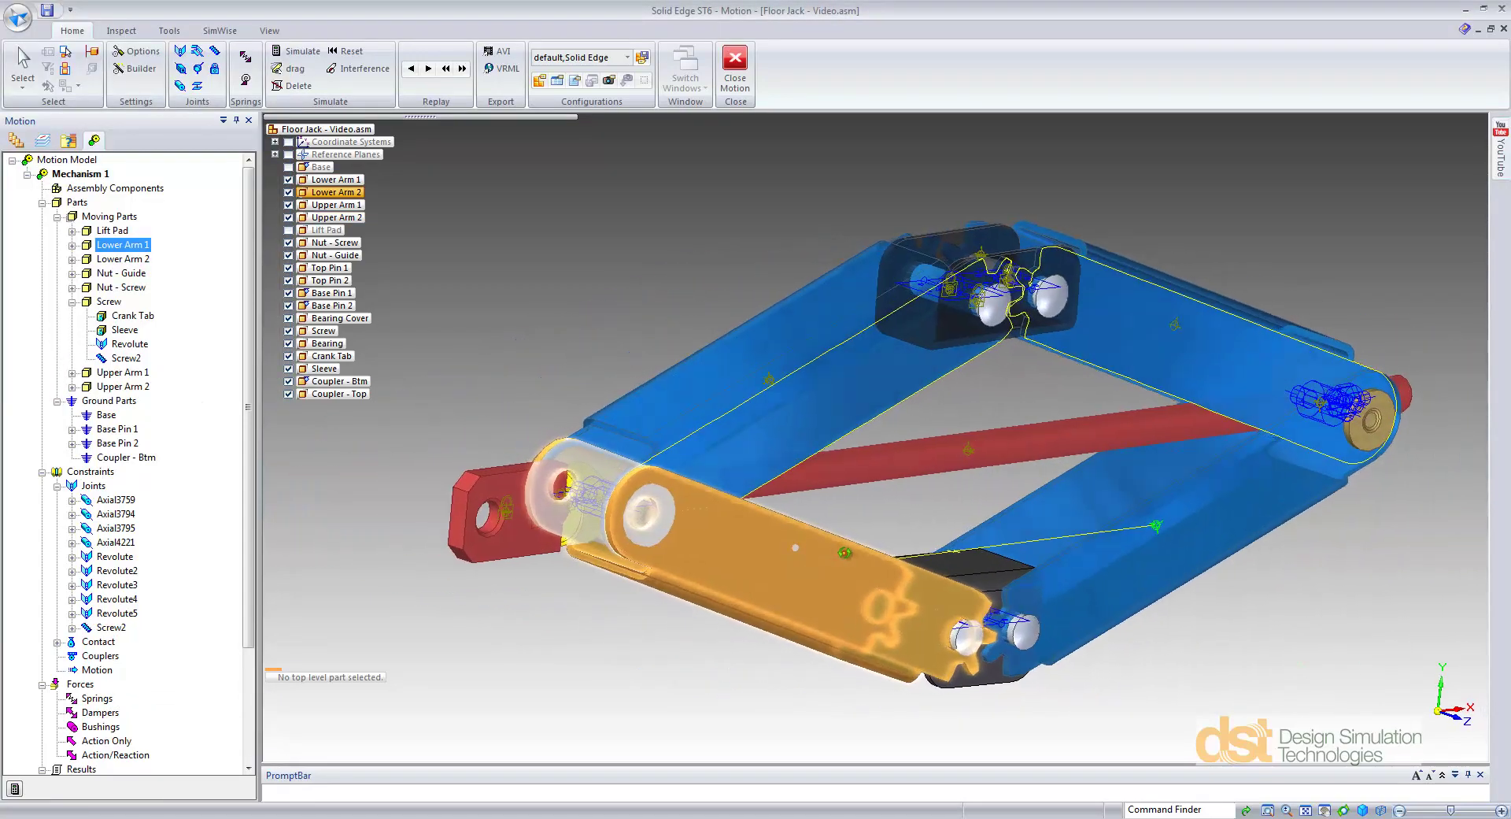
click(117, 345)
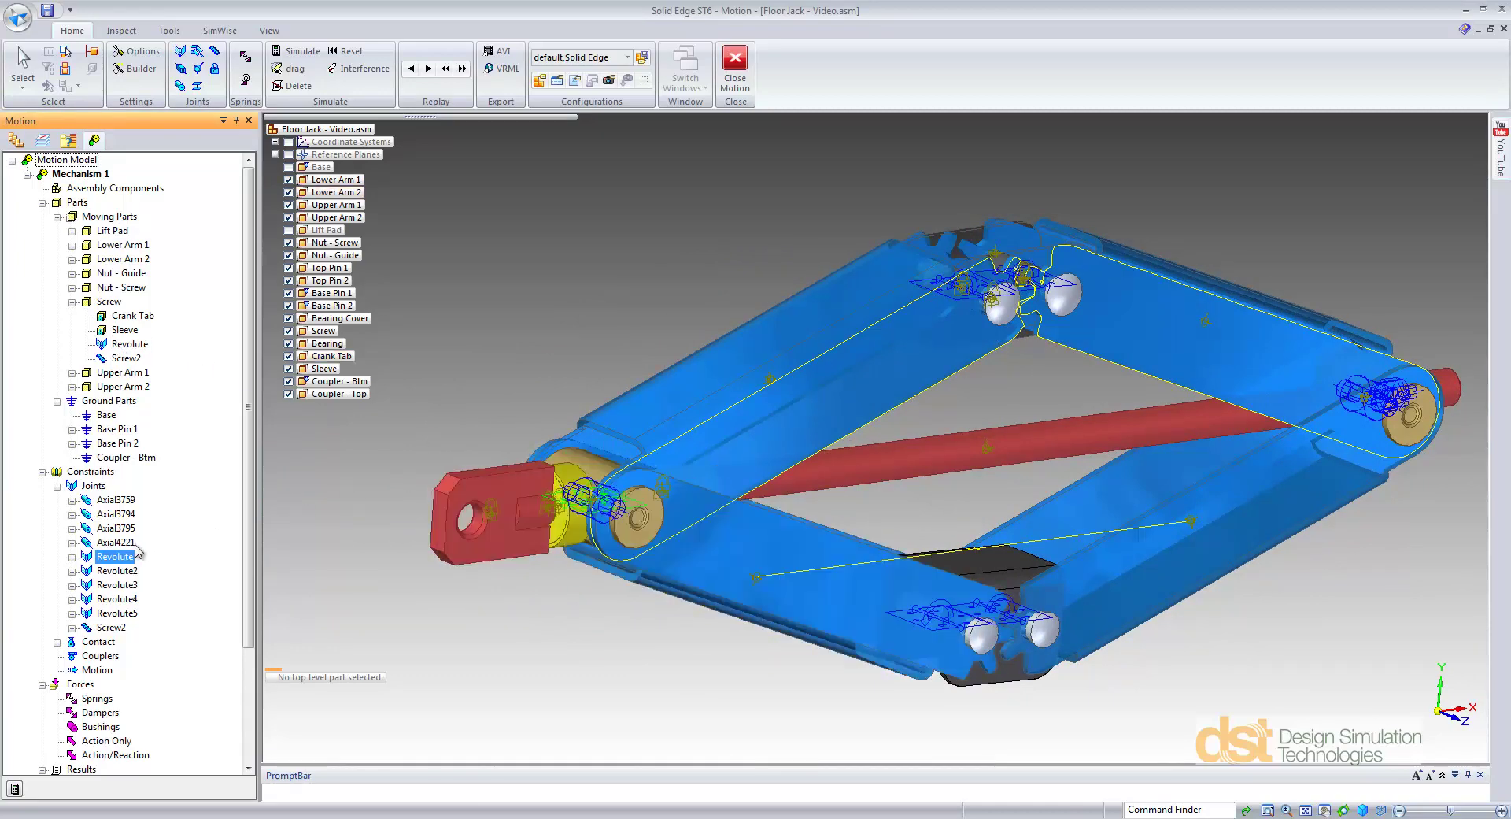
right_click(124, 564)
click(158, 566)
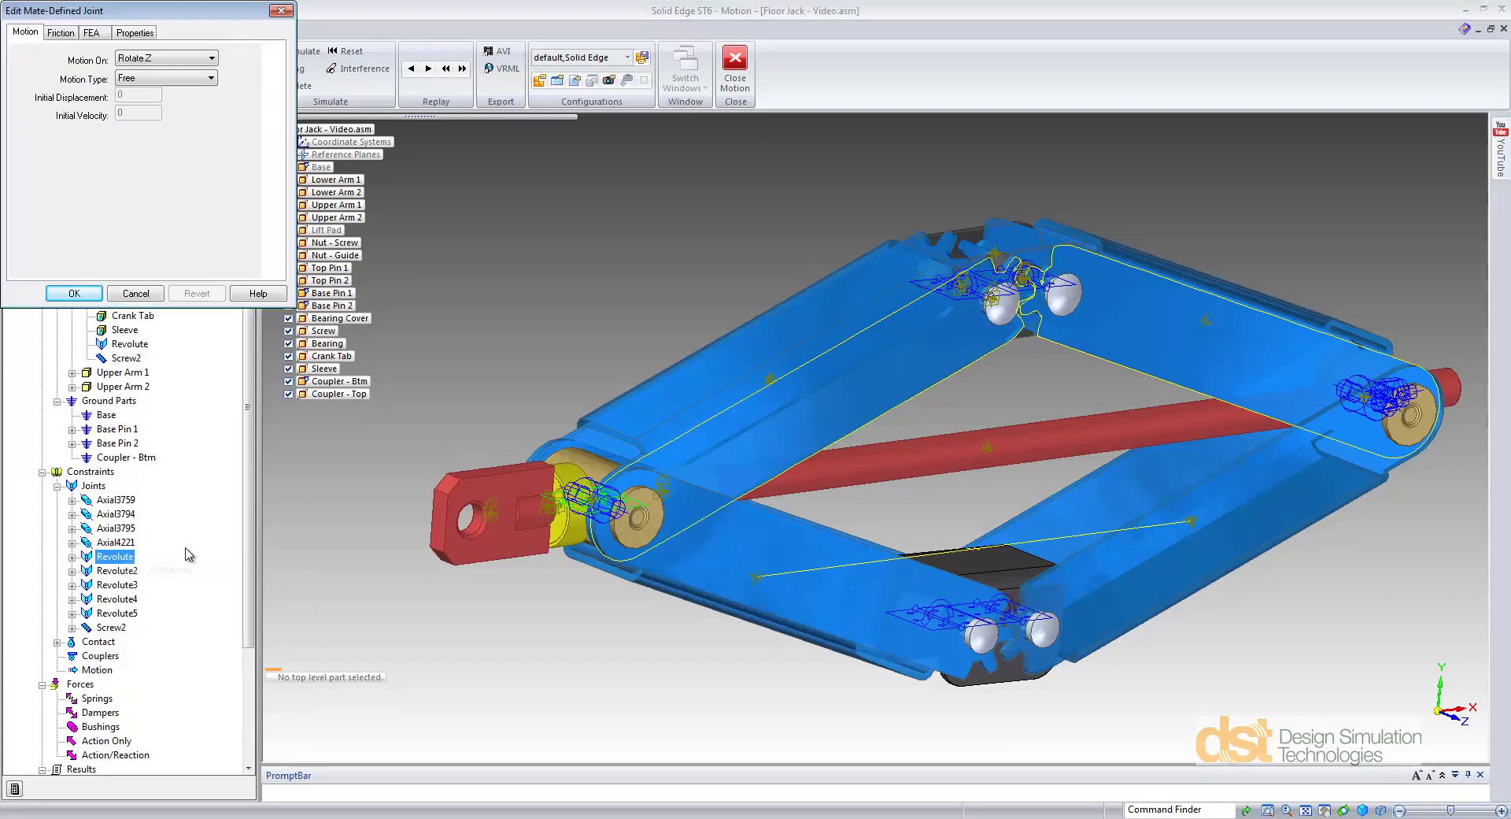
click(153, 82)
click(132, 113)
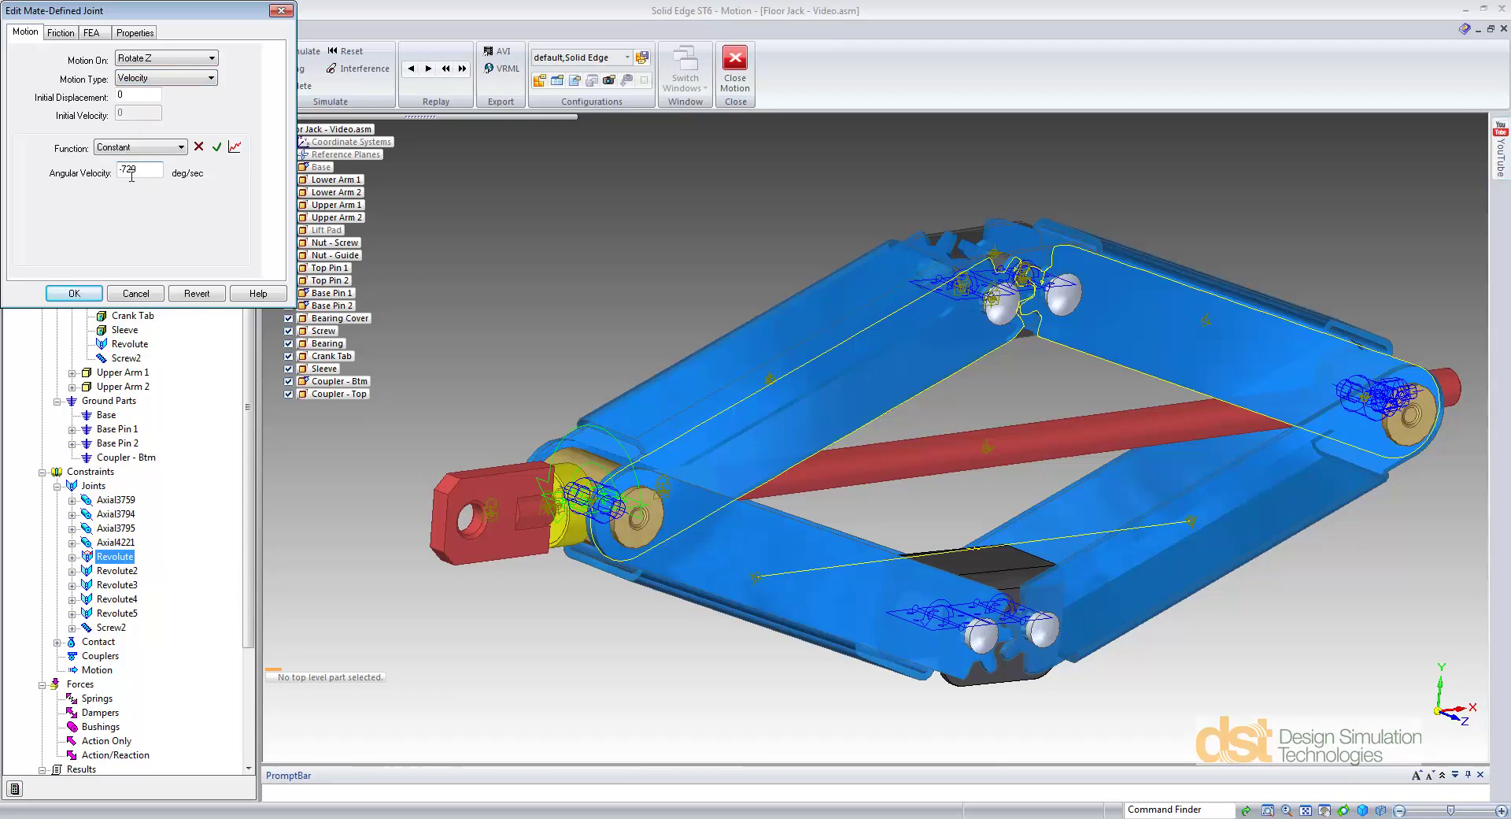
click(74, 293)
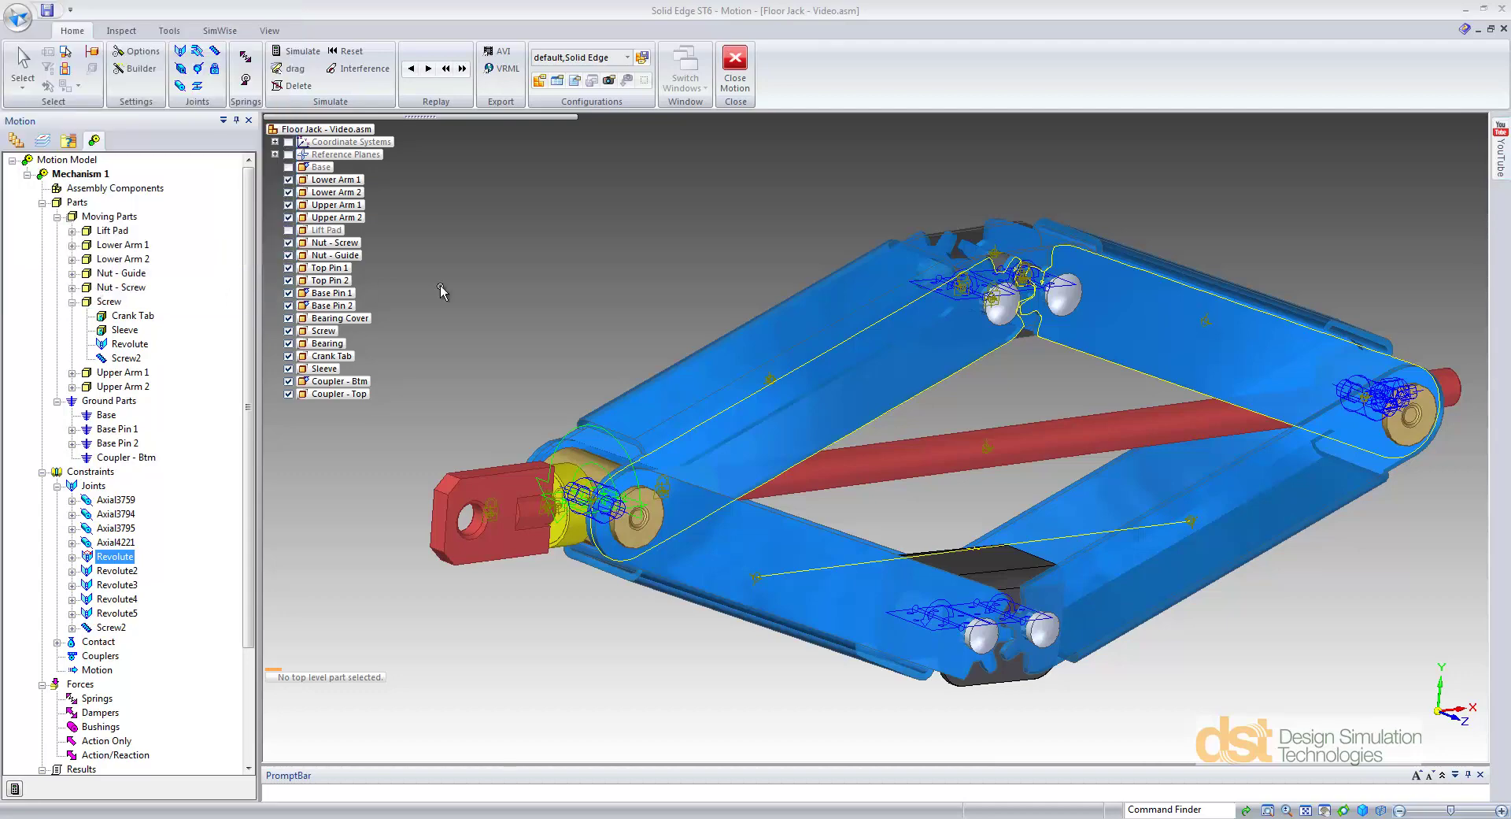
Show the Base and Lift Pad again
click(288, 168)
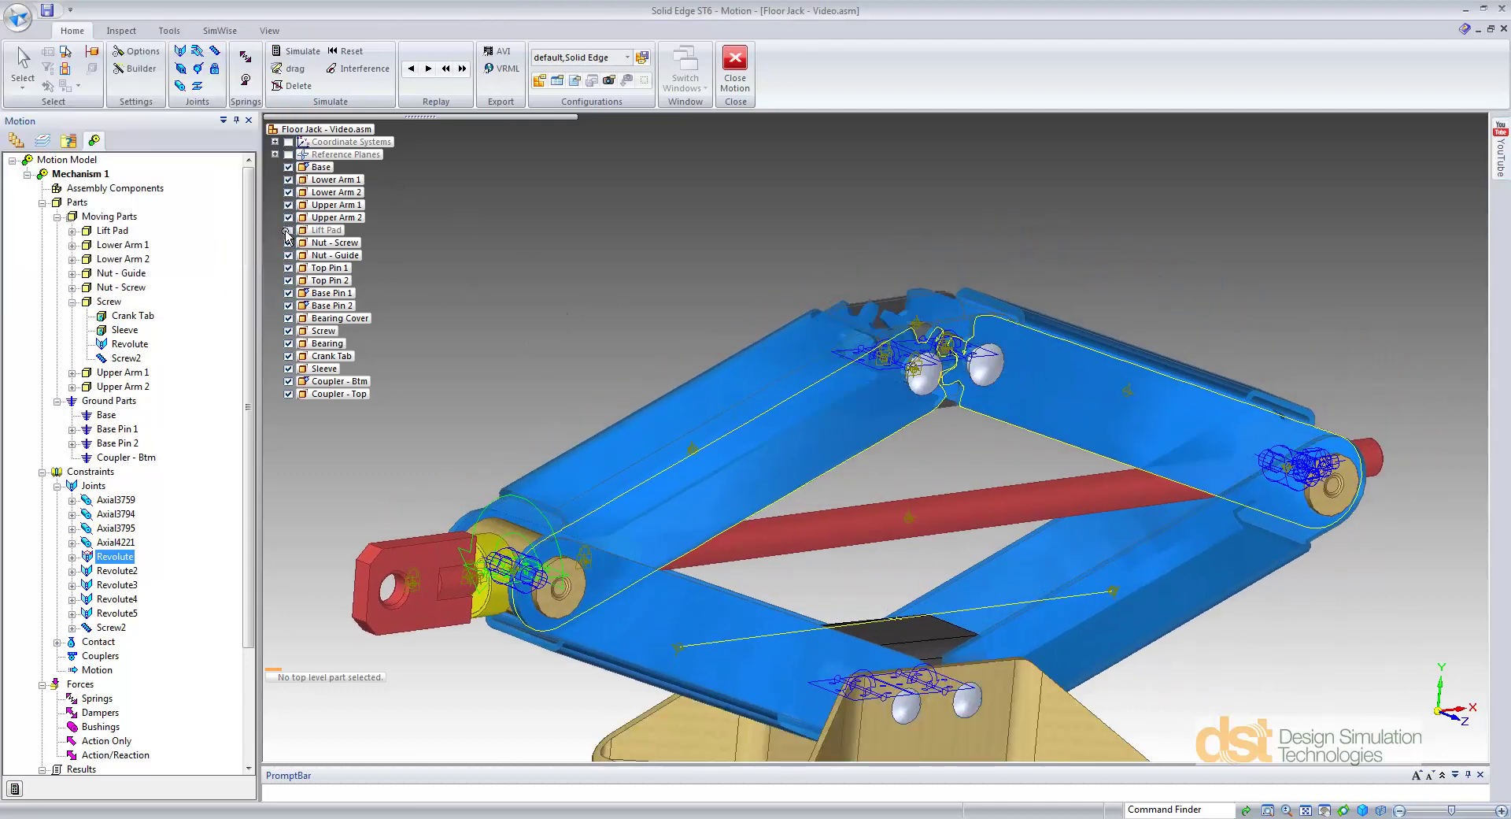
click(288, 230)
Add a linear action-only force on the Lift Pad's top face, pointing downward, with a constant value of 1200 pound_force
scroll(122, 590, down, 3)
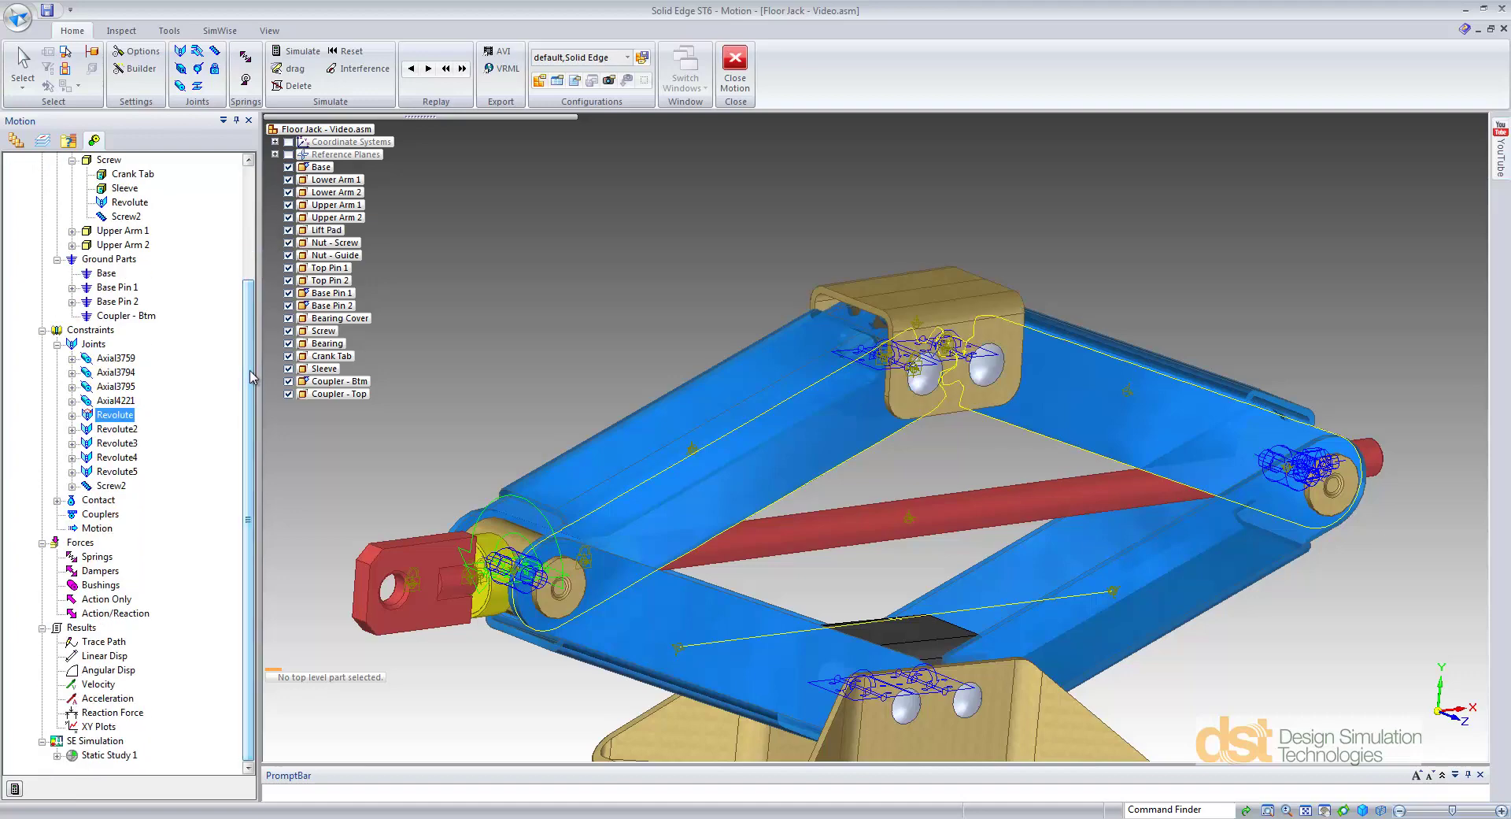
right_click(106, 599)
click(157, 608)
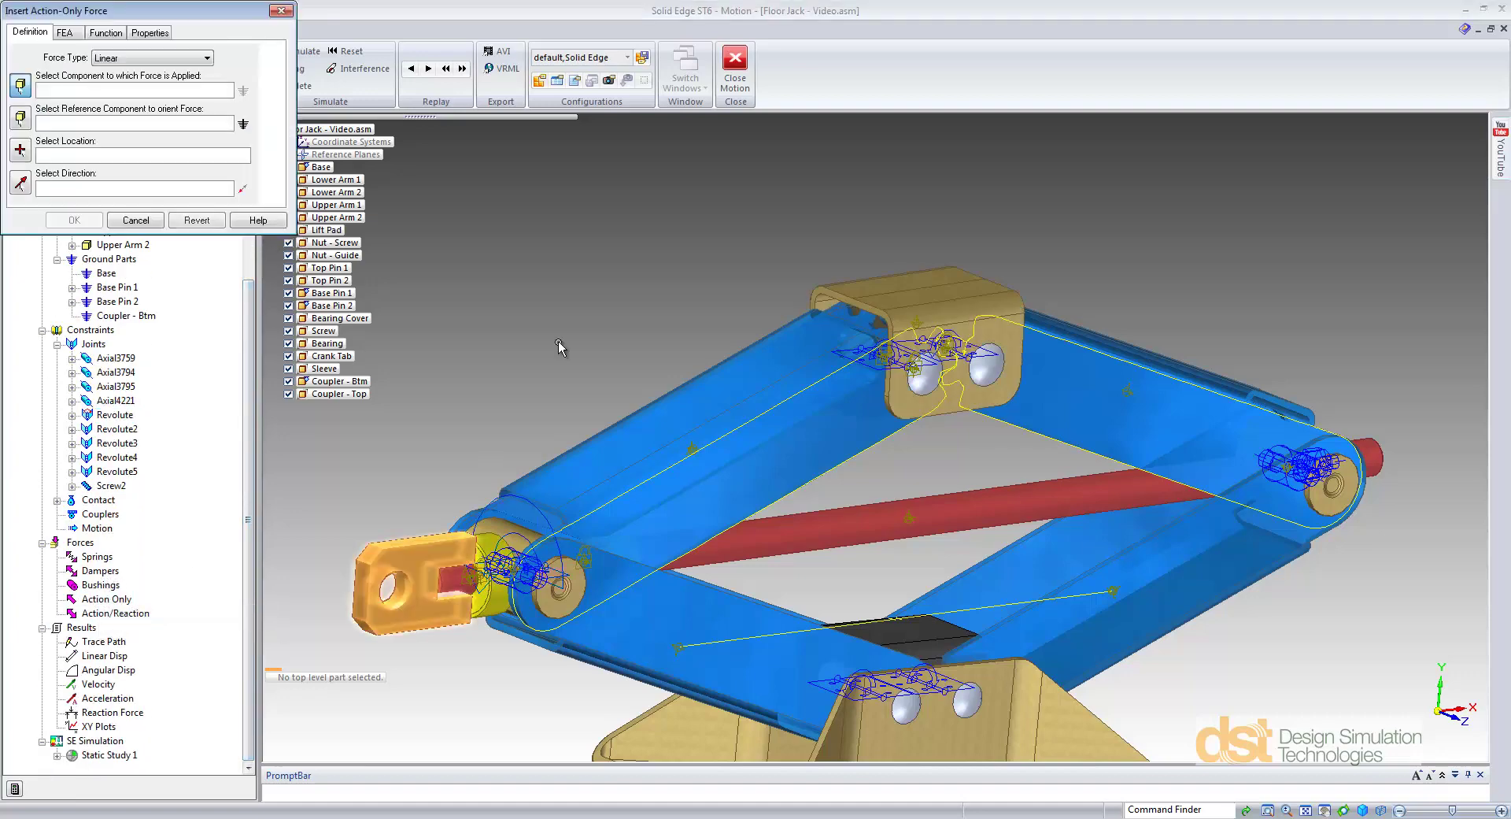
click(909, 280)
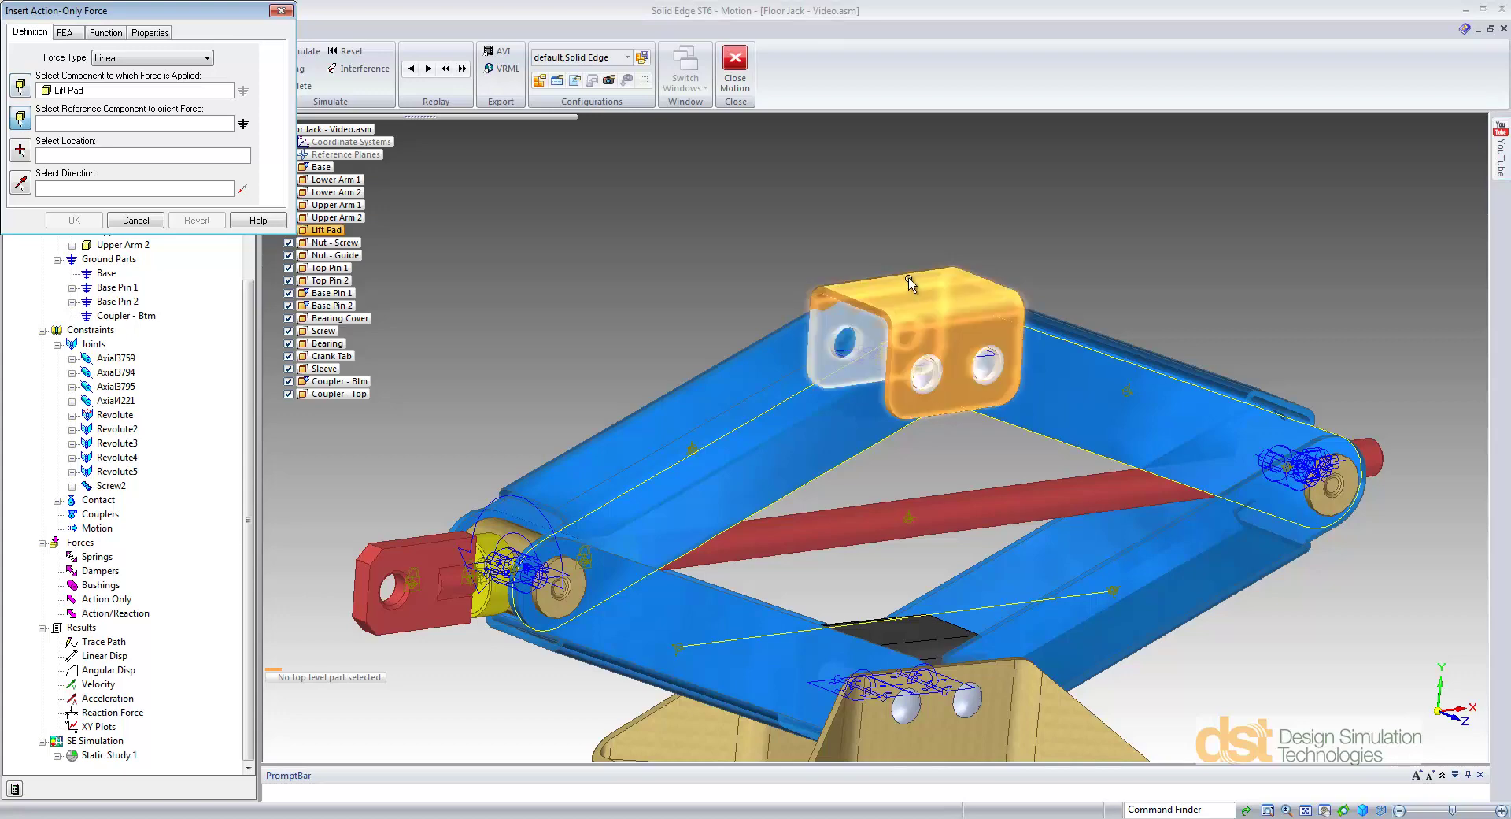
click(916, 288)
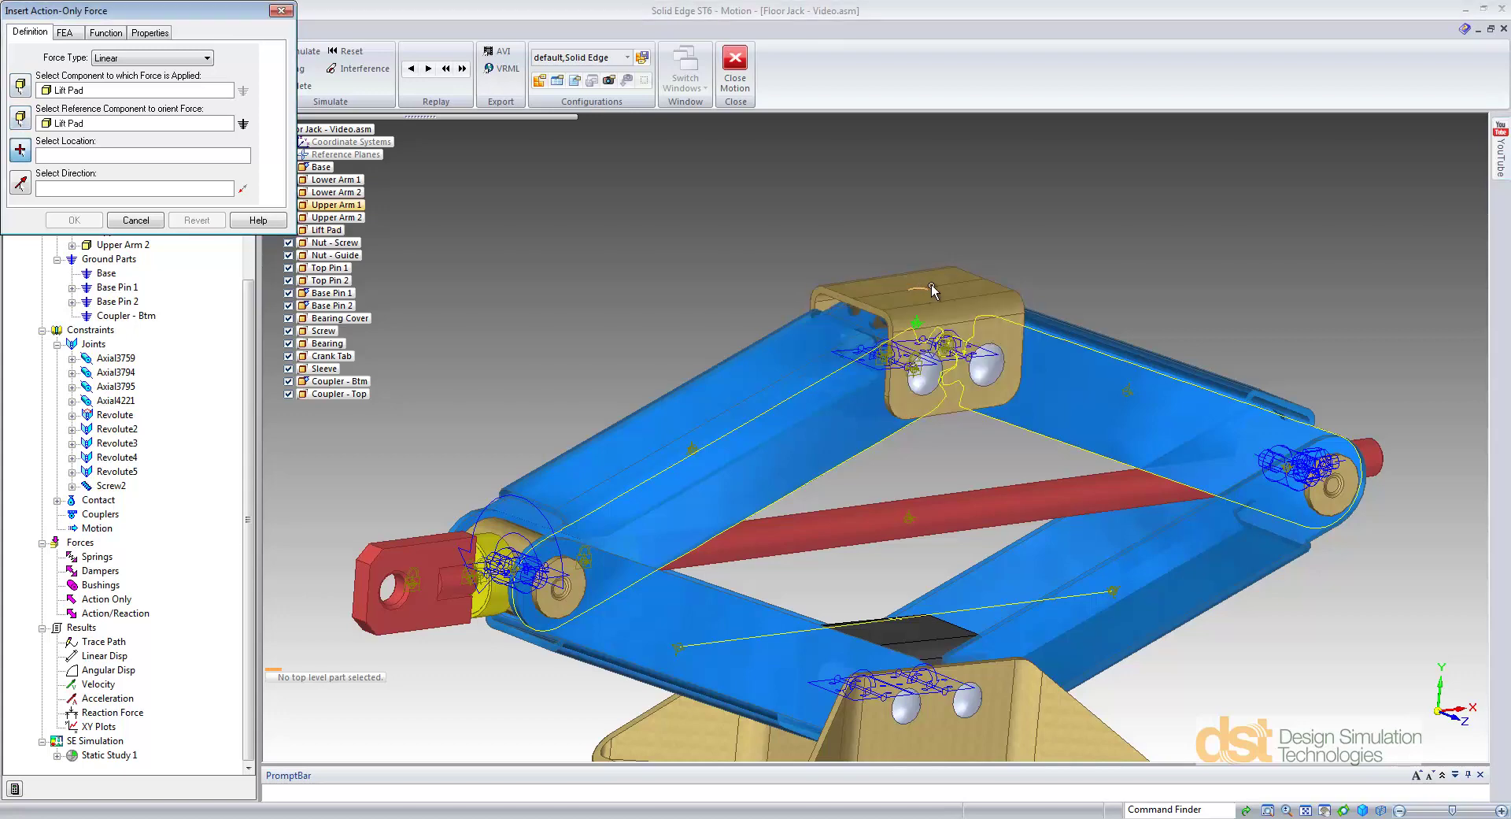
click(932, 290)
click(932, 290)
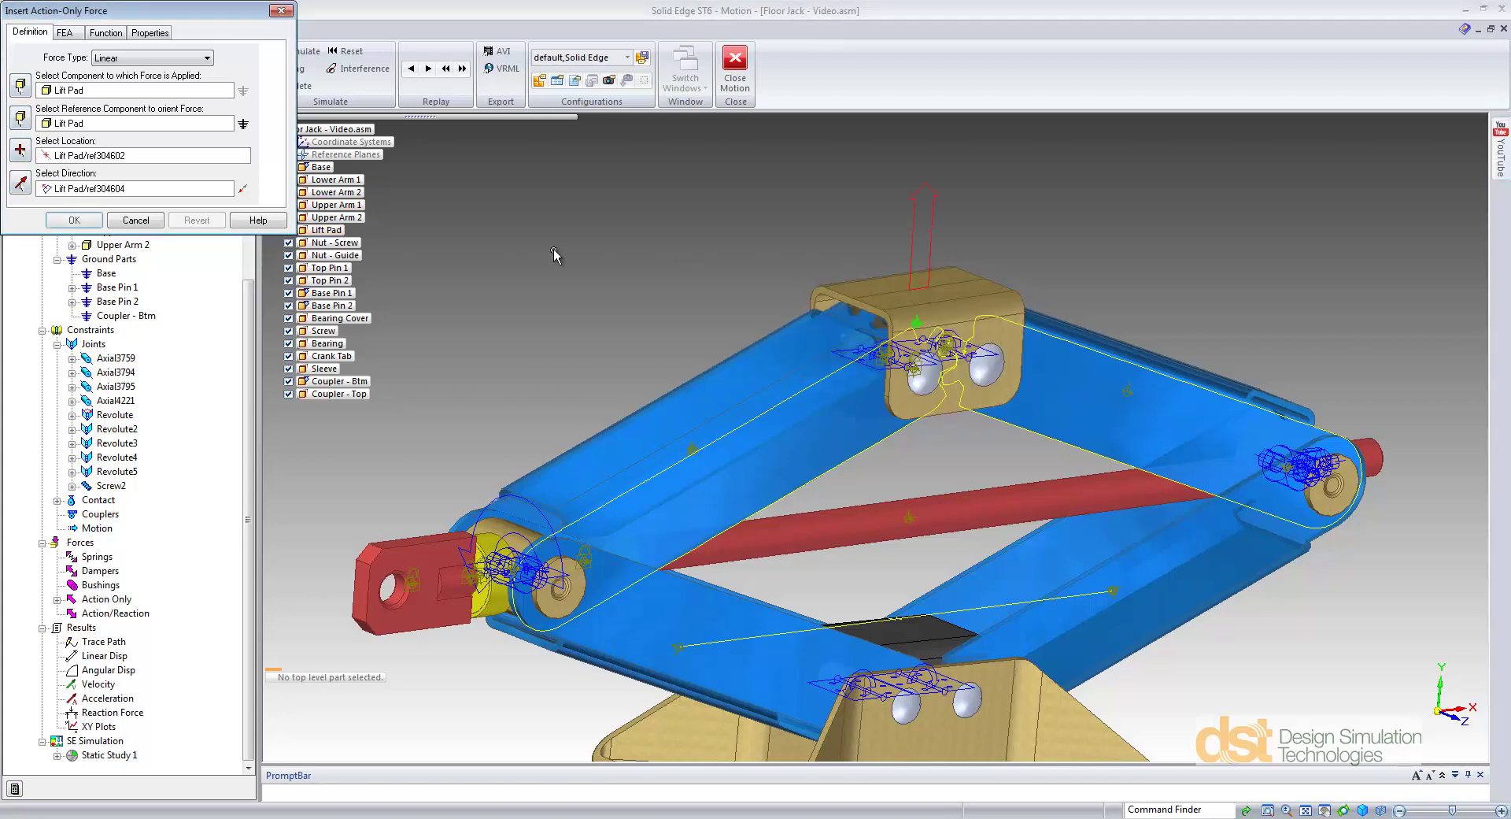
click(114, 33)
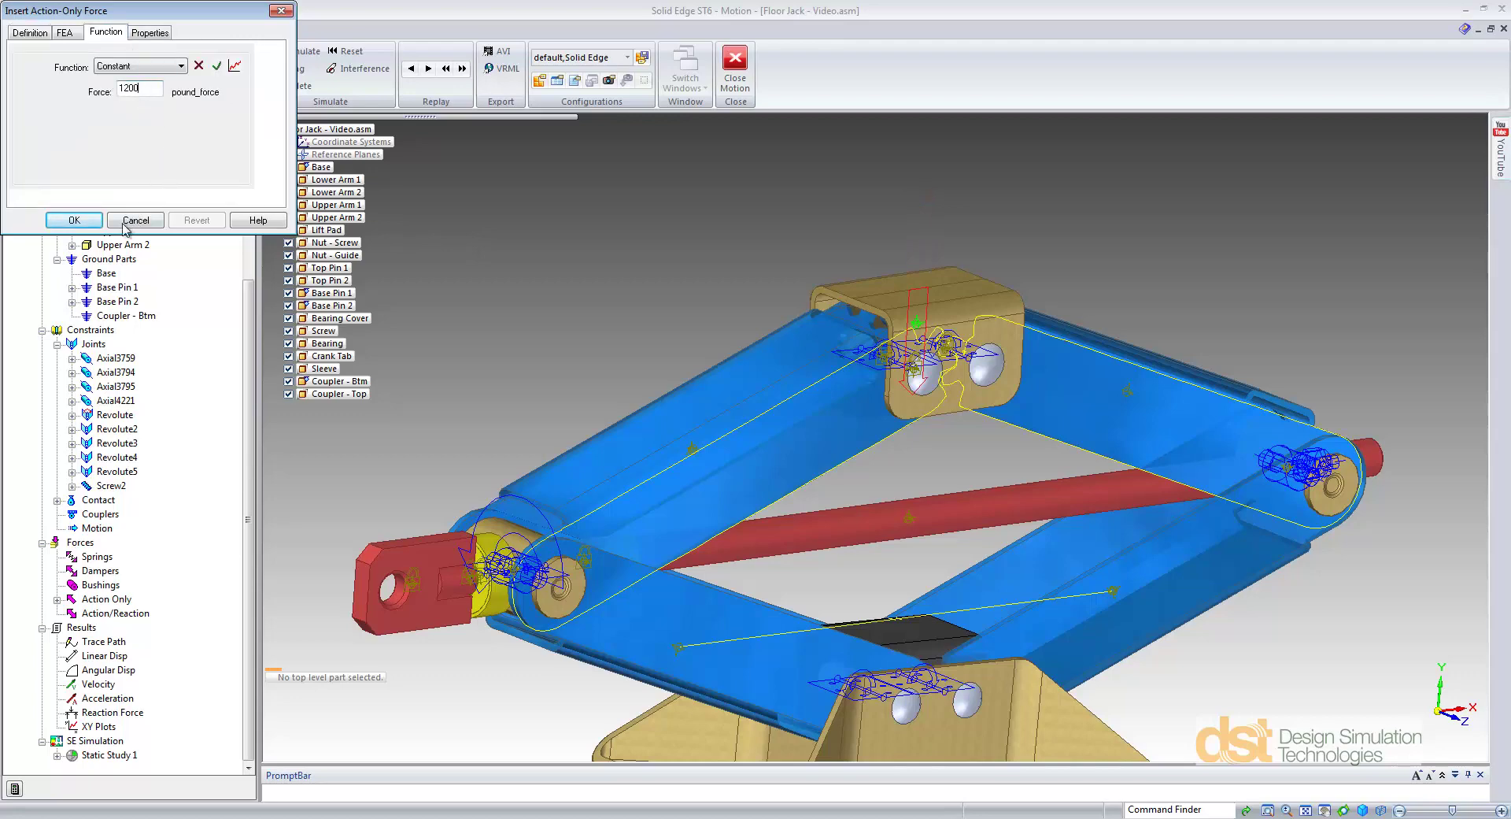
click(88, 223)
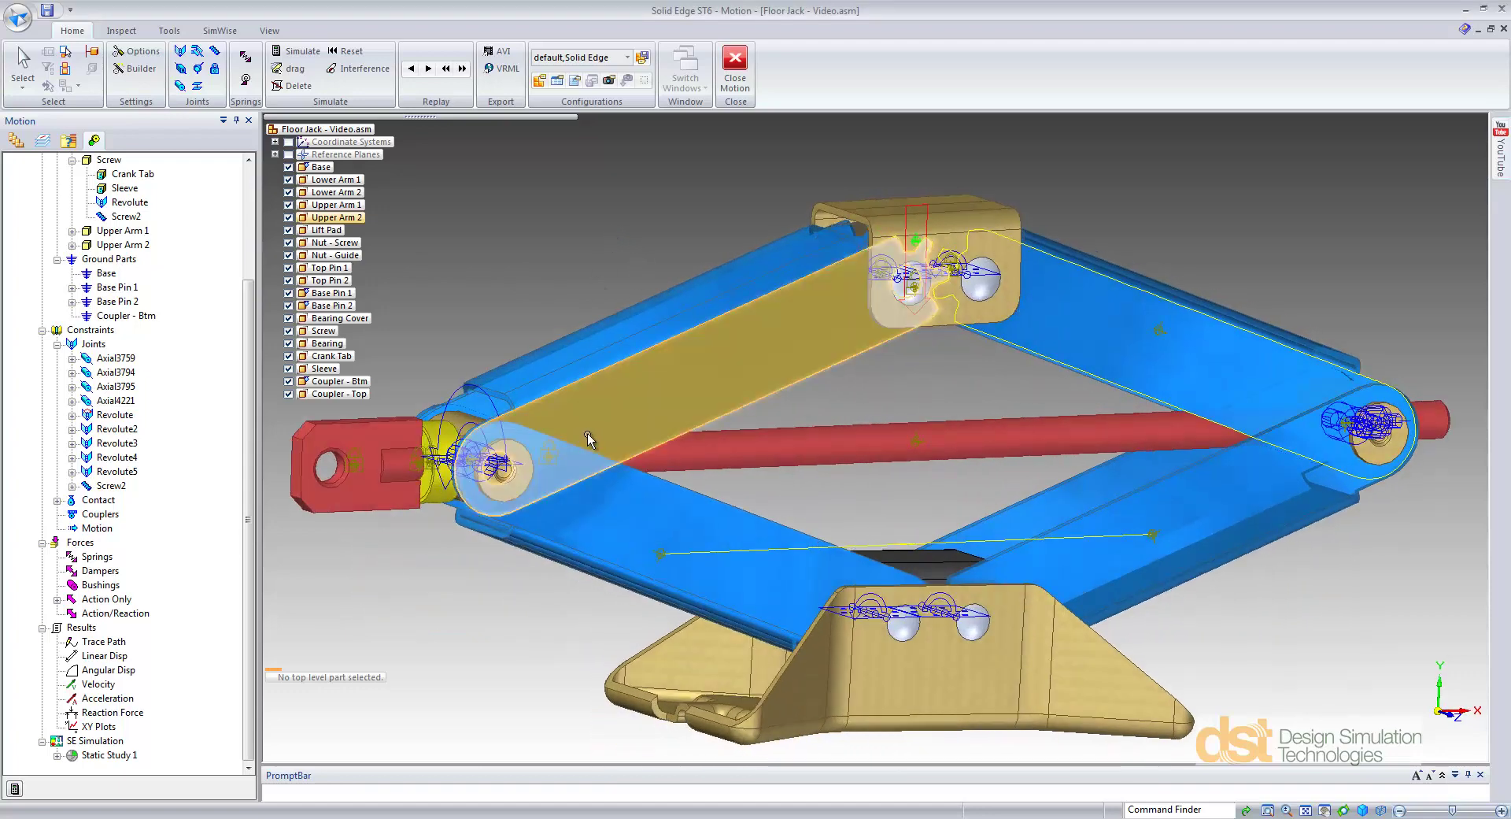
Set Mechanism 1's simulation parameters to a 3 sec duration and 300 frames
scroll(138, 229, up, 4)
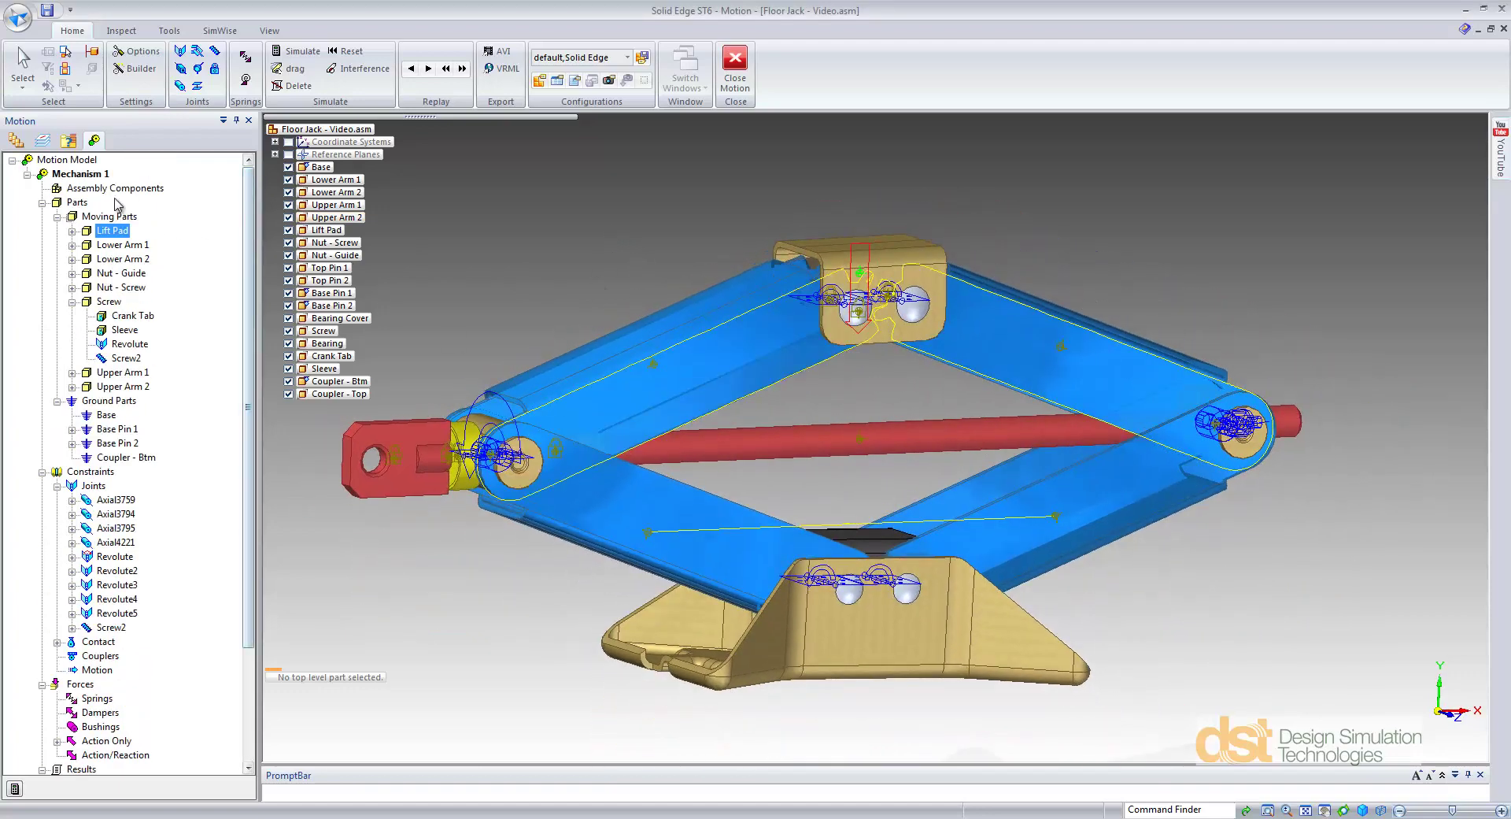
right_click(92, 174)
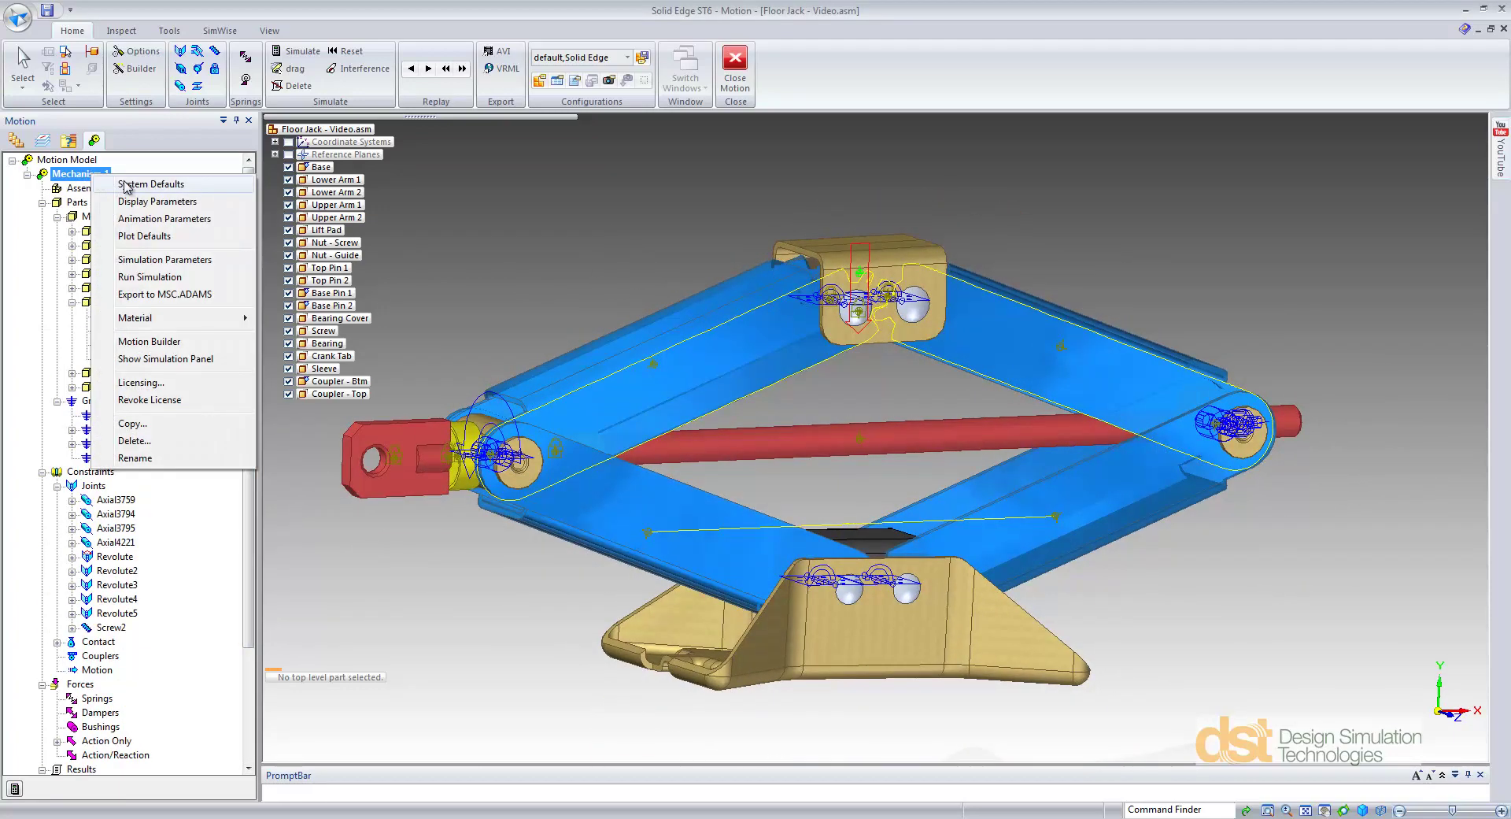
click(198, 260)
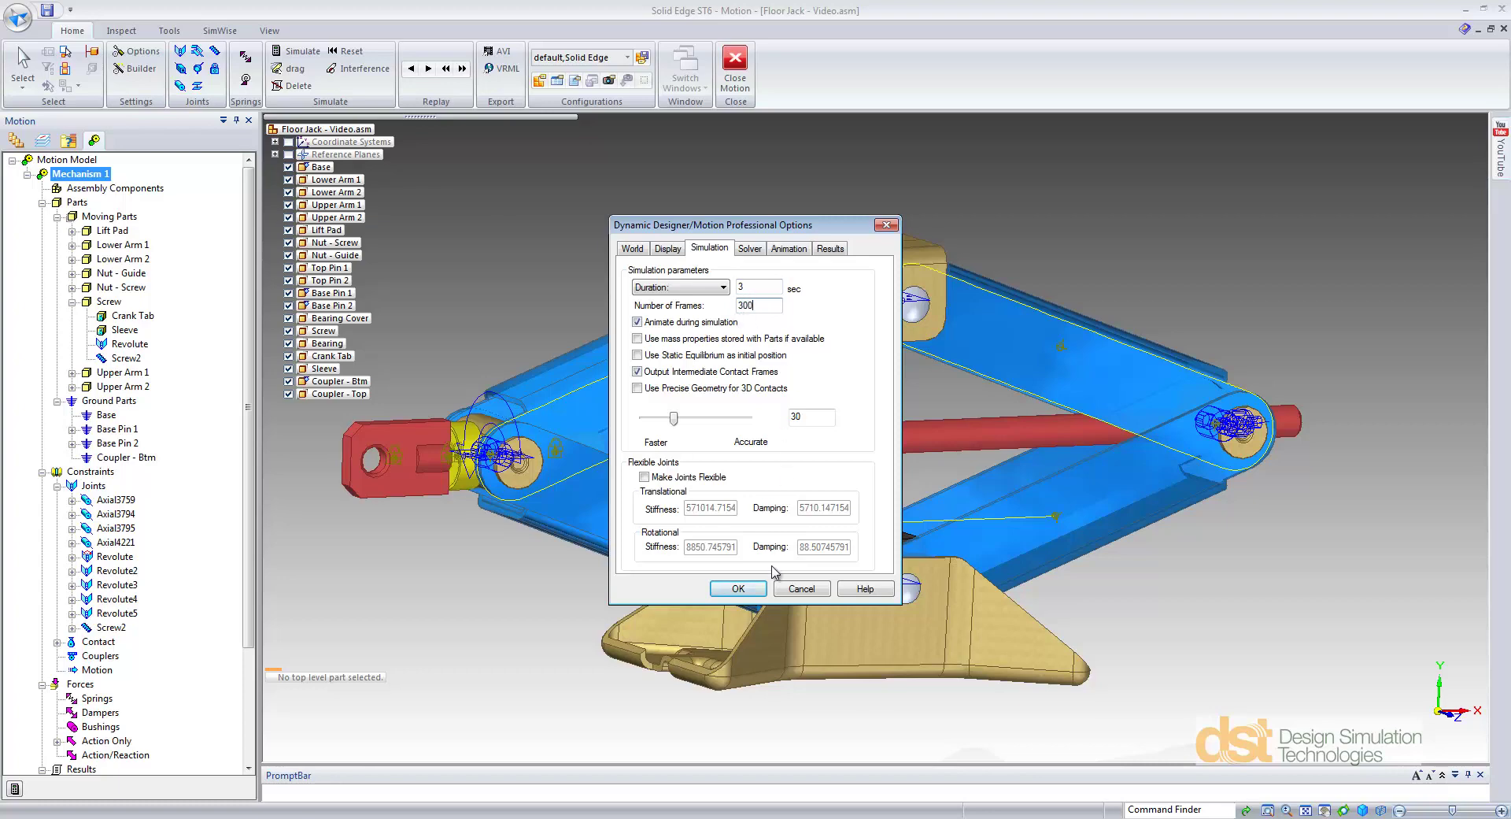
click(737, 589)
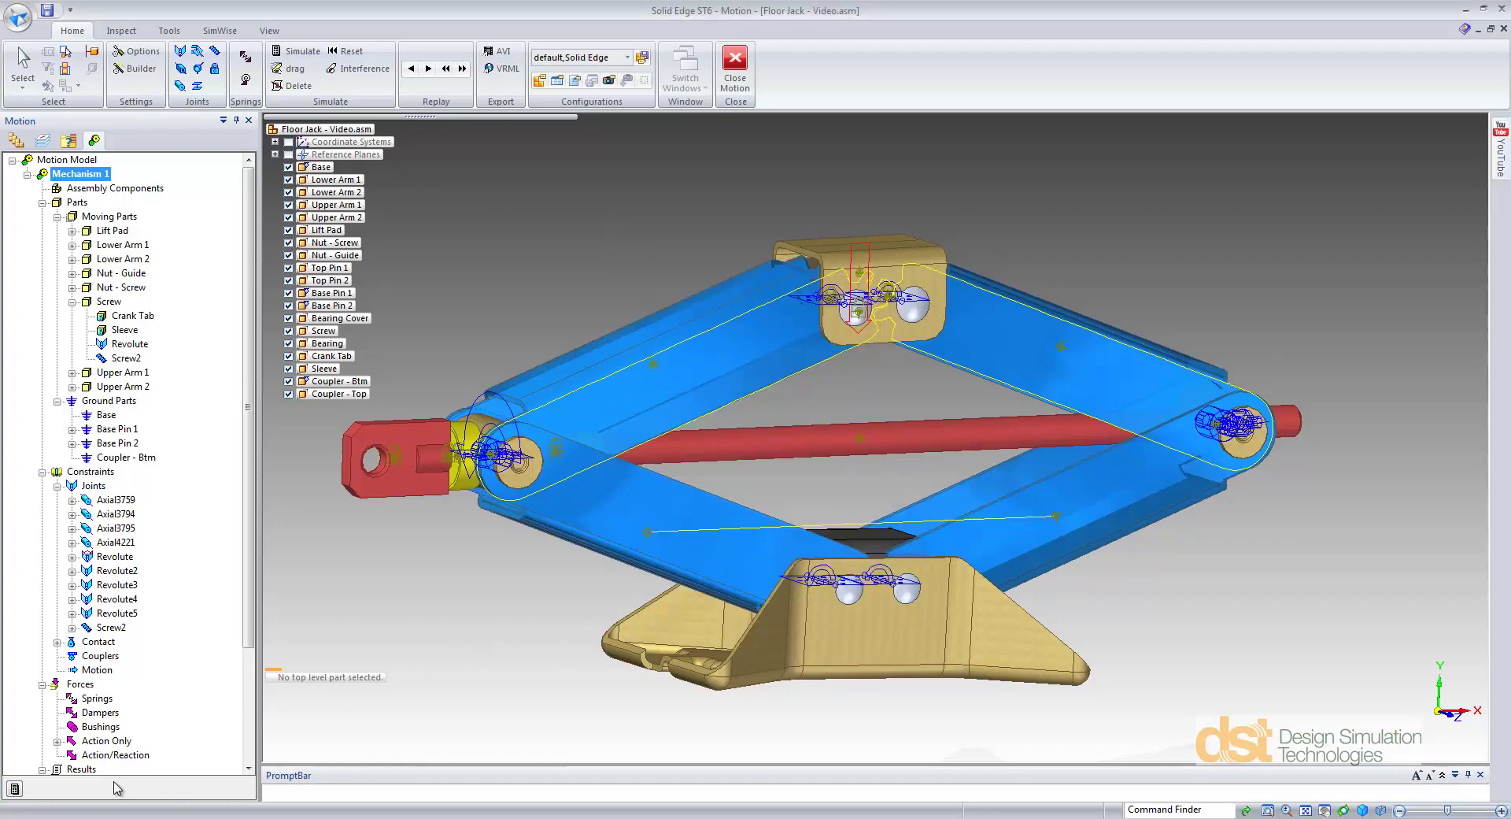
Run the motion simulation and scrub the results back to an intermediate frame
click(15, 789)
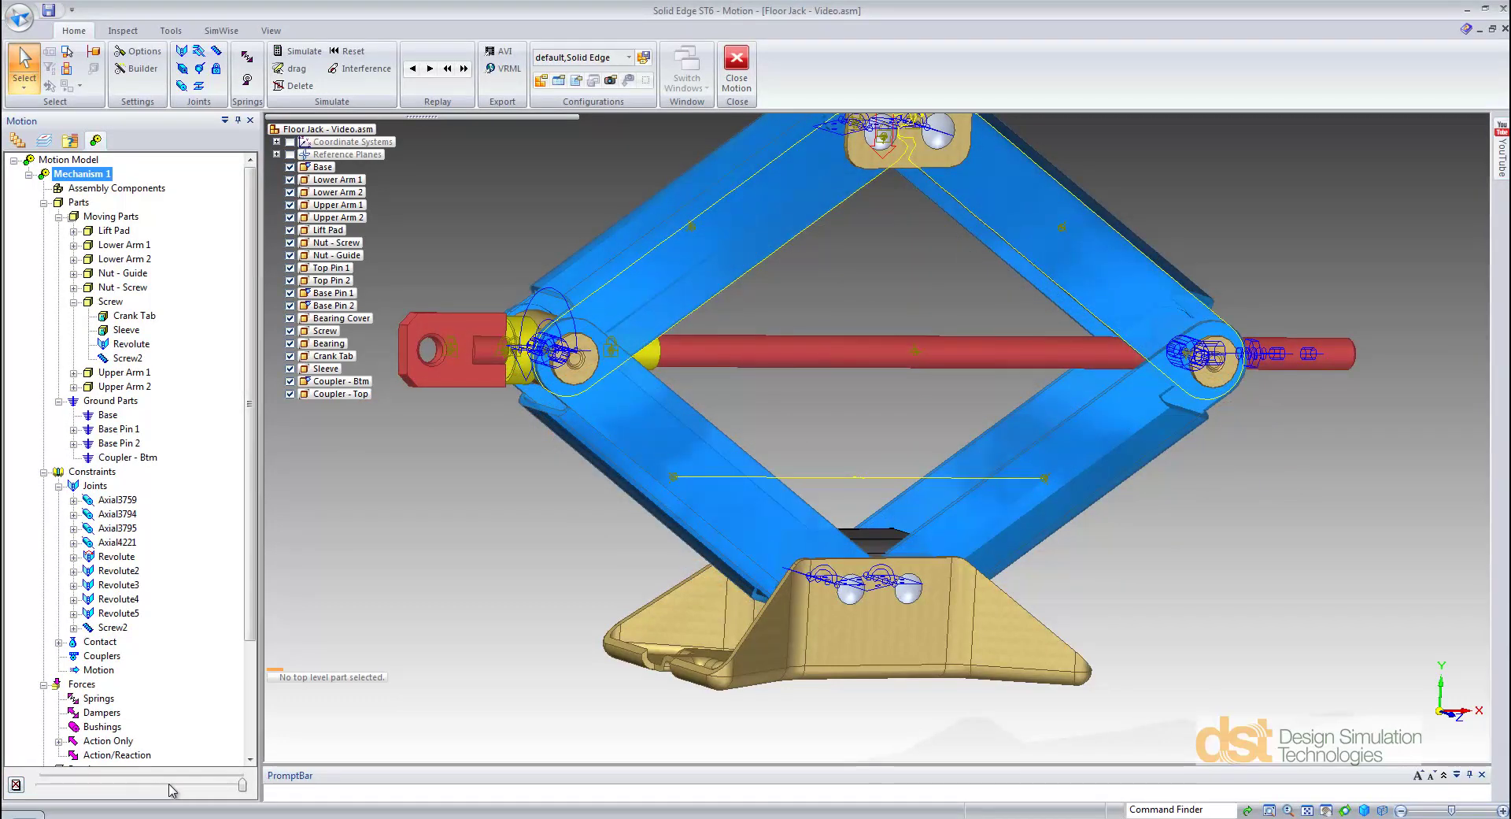
drag(246, 789, 162, 790)
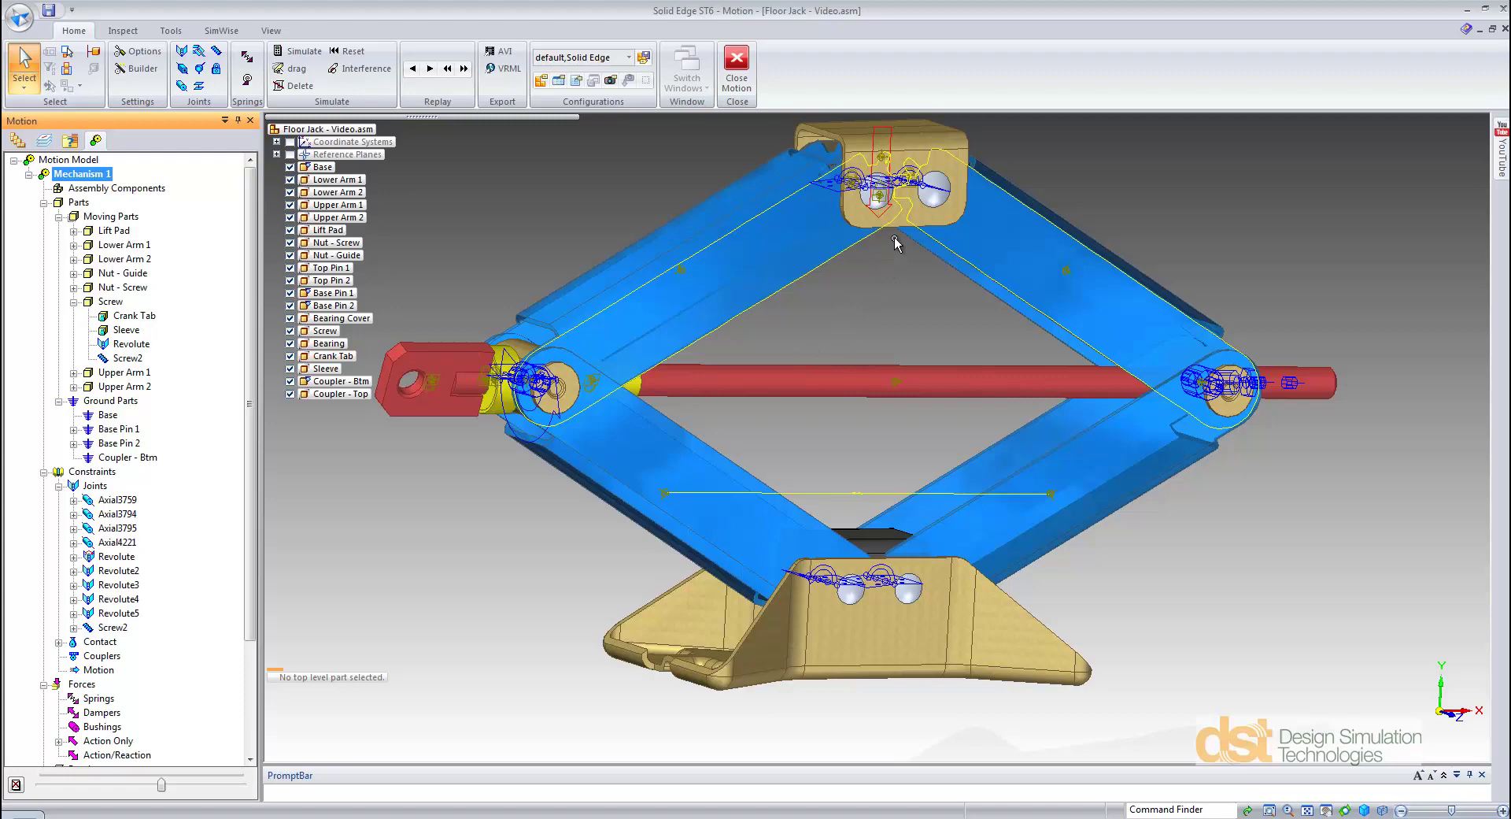
Plot the X moment of the Revolute joint's rotary motion generator
right_click(101, 560)
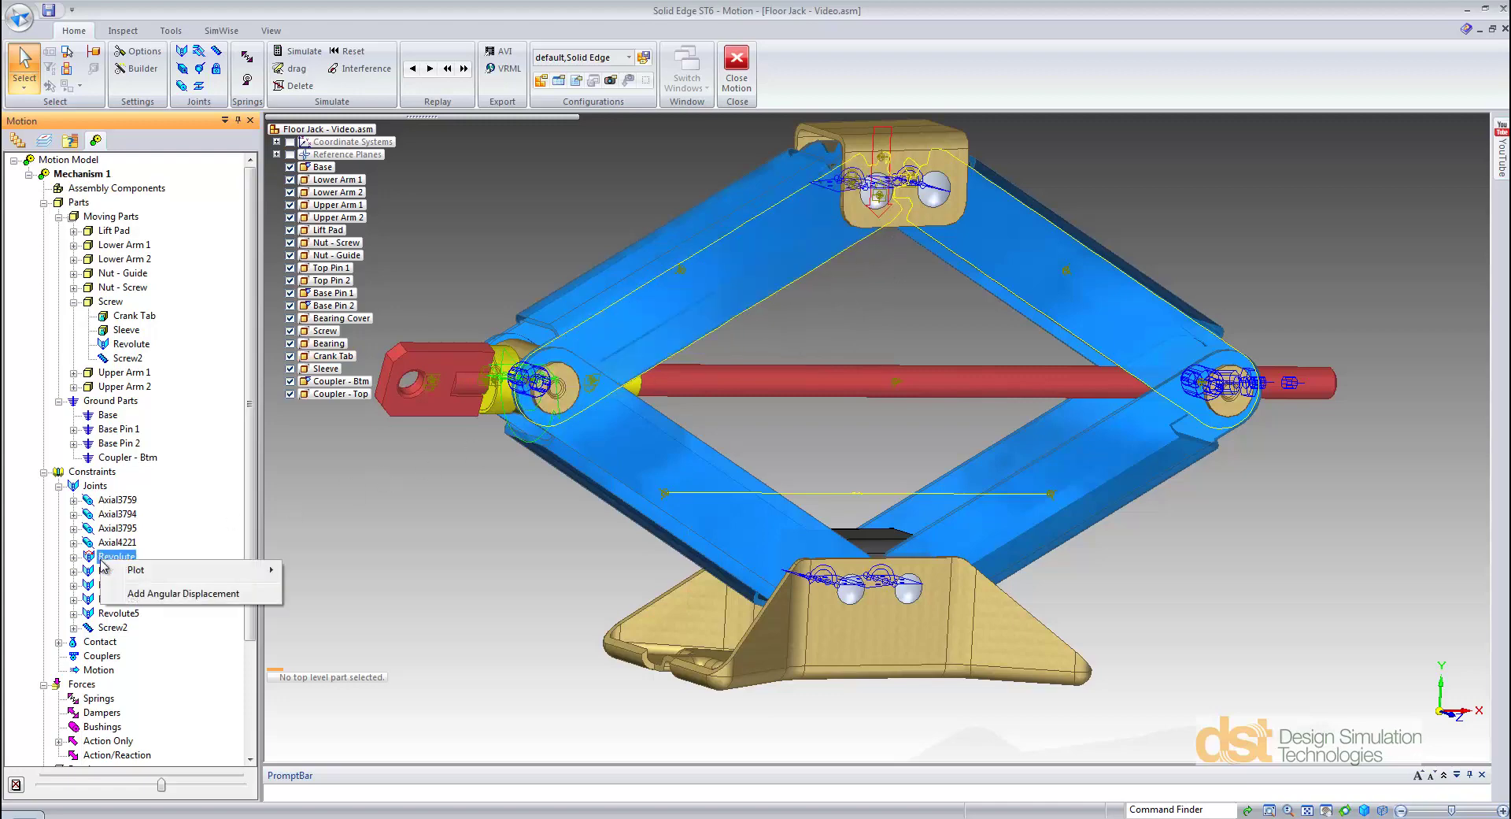
mouse_move(145, 571)
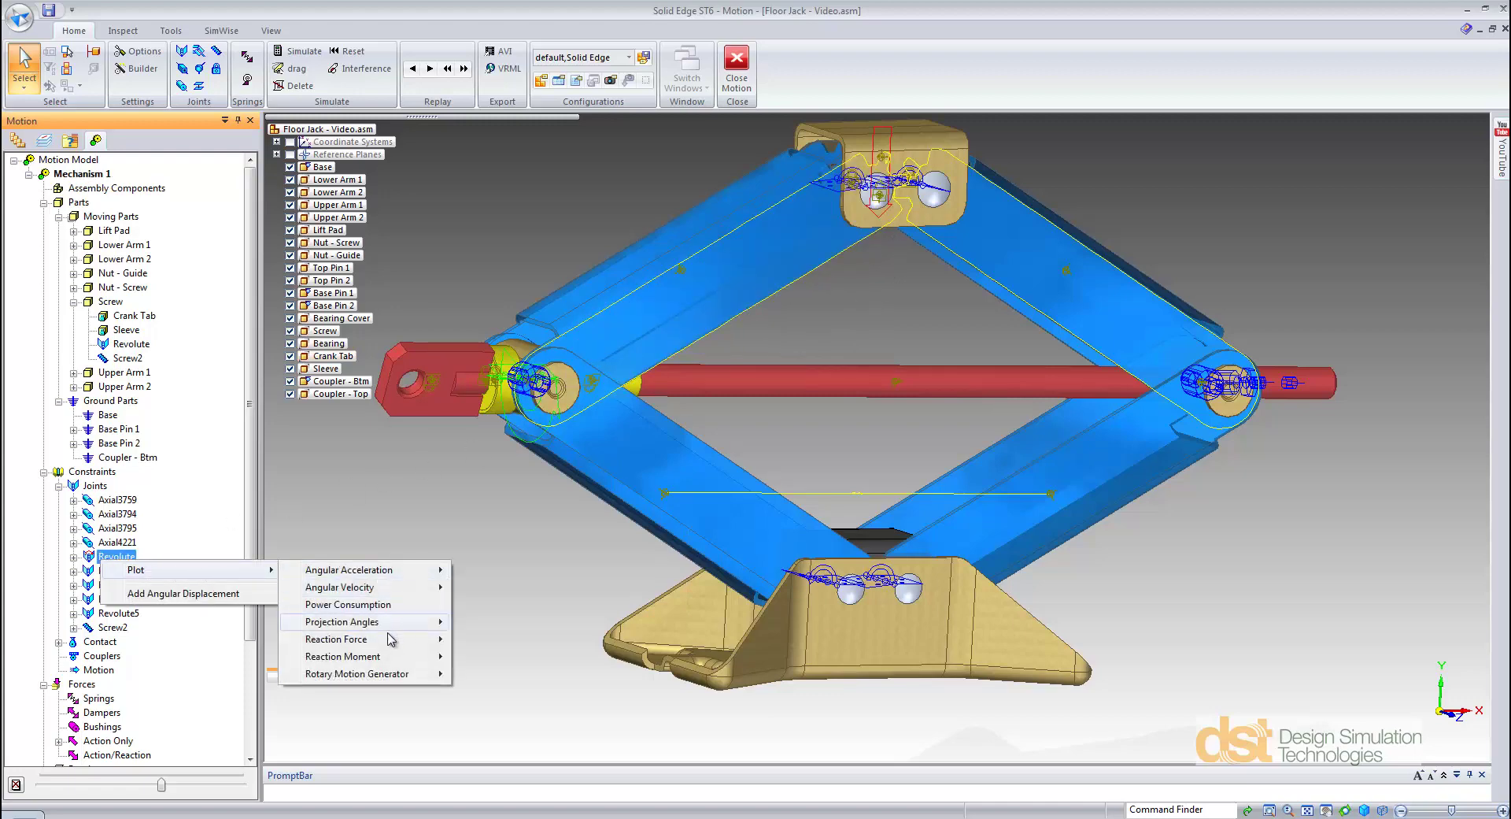
mouse_move(409, 674)
click(485, 678)
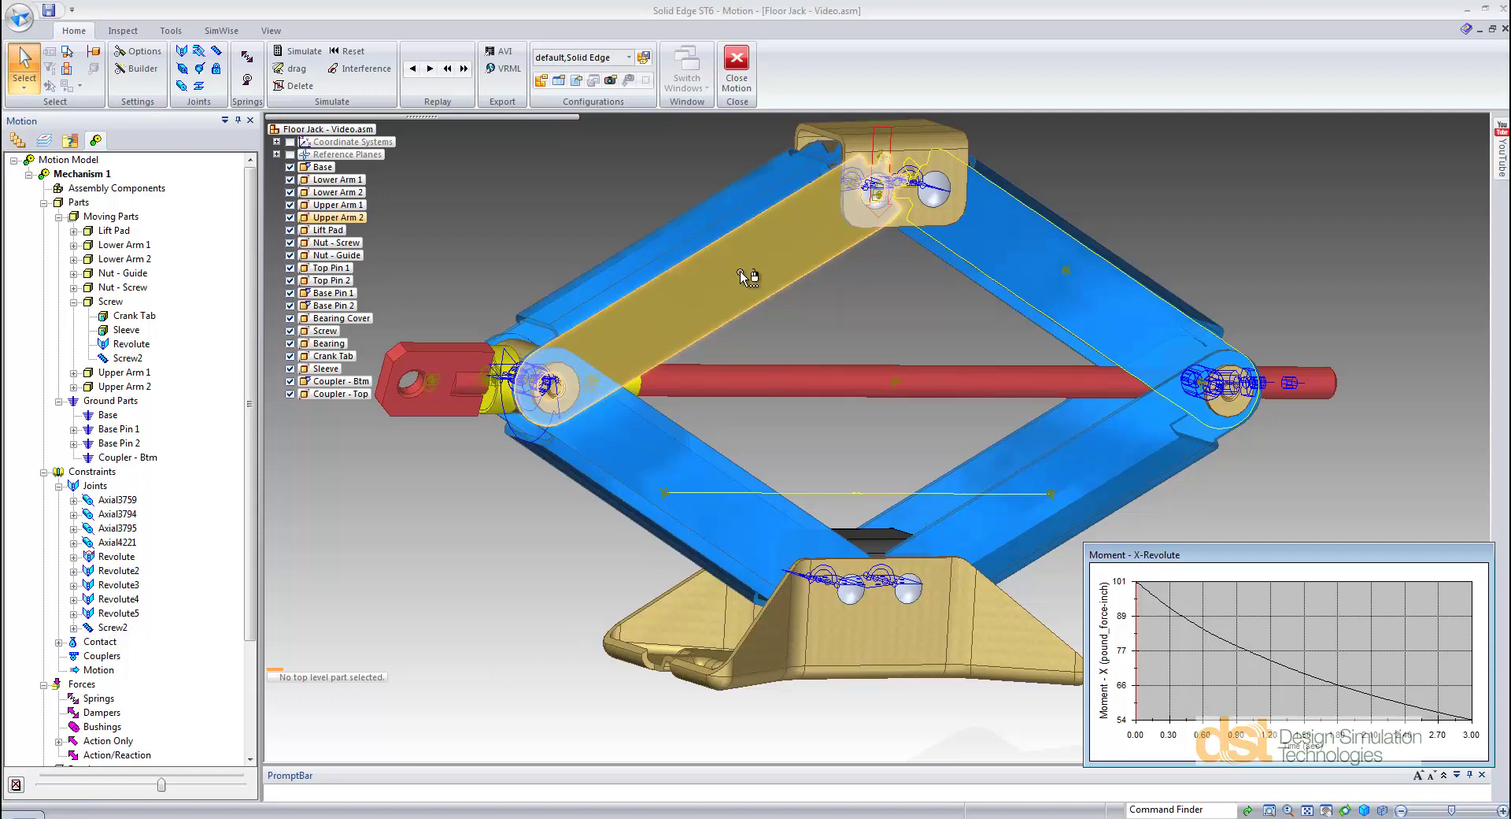
Add a reaction forces result object to Upper Arm 2 and view the force vectors on the jack
right_click(141, 390)
mouse_move(224, 446)
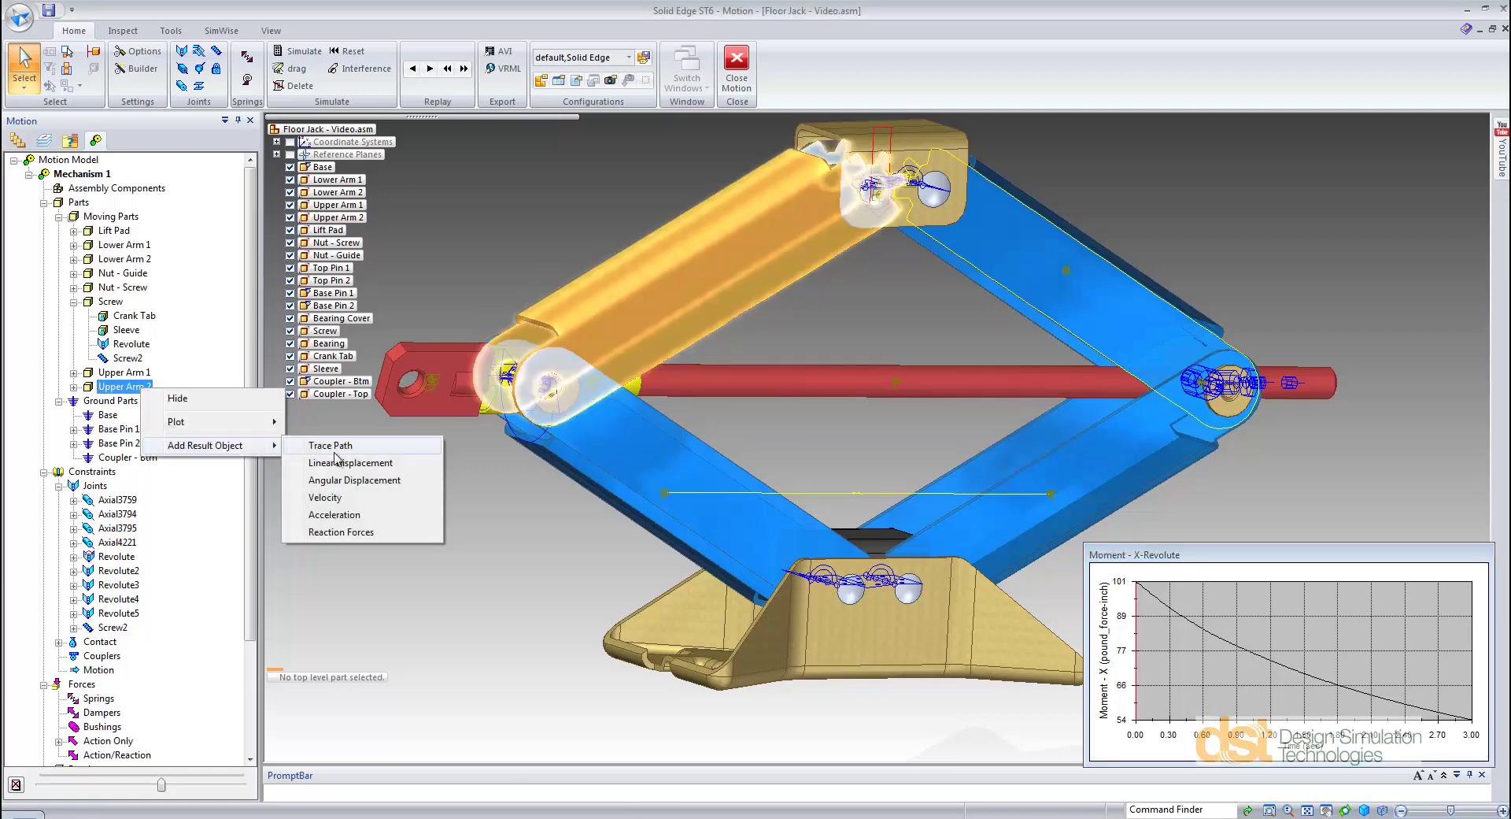
click(353, 532)
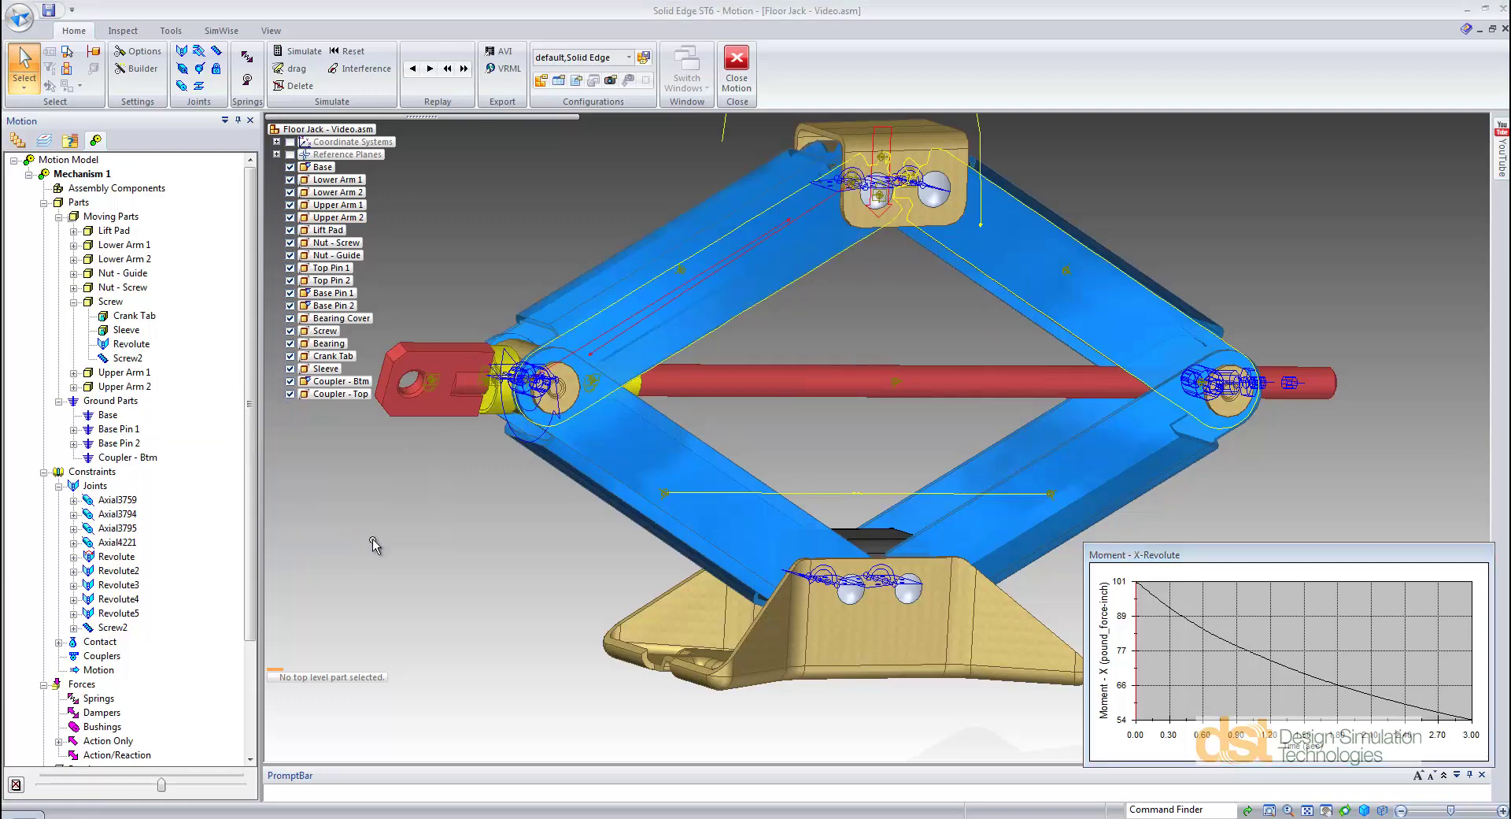
mouse_move(450, 551)
middle_down()
mouse_move(518, 589)
mouse_move(486, 628)
mouse_move(469, 531)
middle_up()
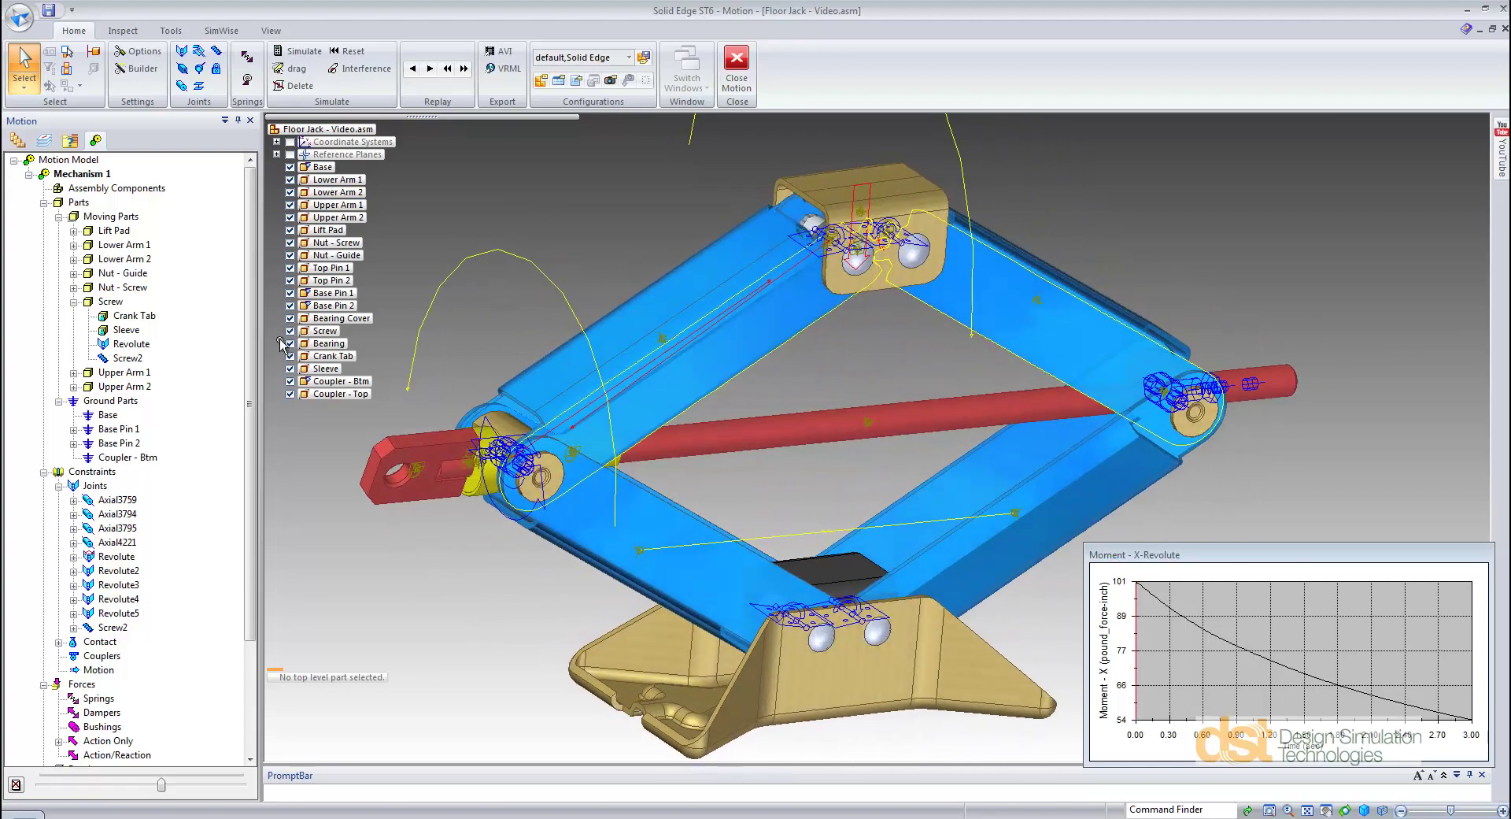
Plot the magnitude of all the listed reaction forces and moments: Axial3759, CvCv and Revolute4
drag(249, 421, 244, 535)
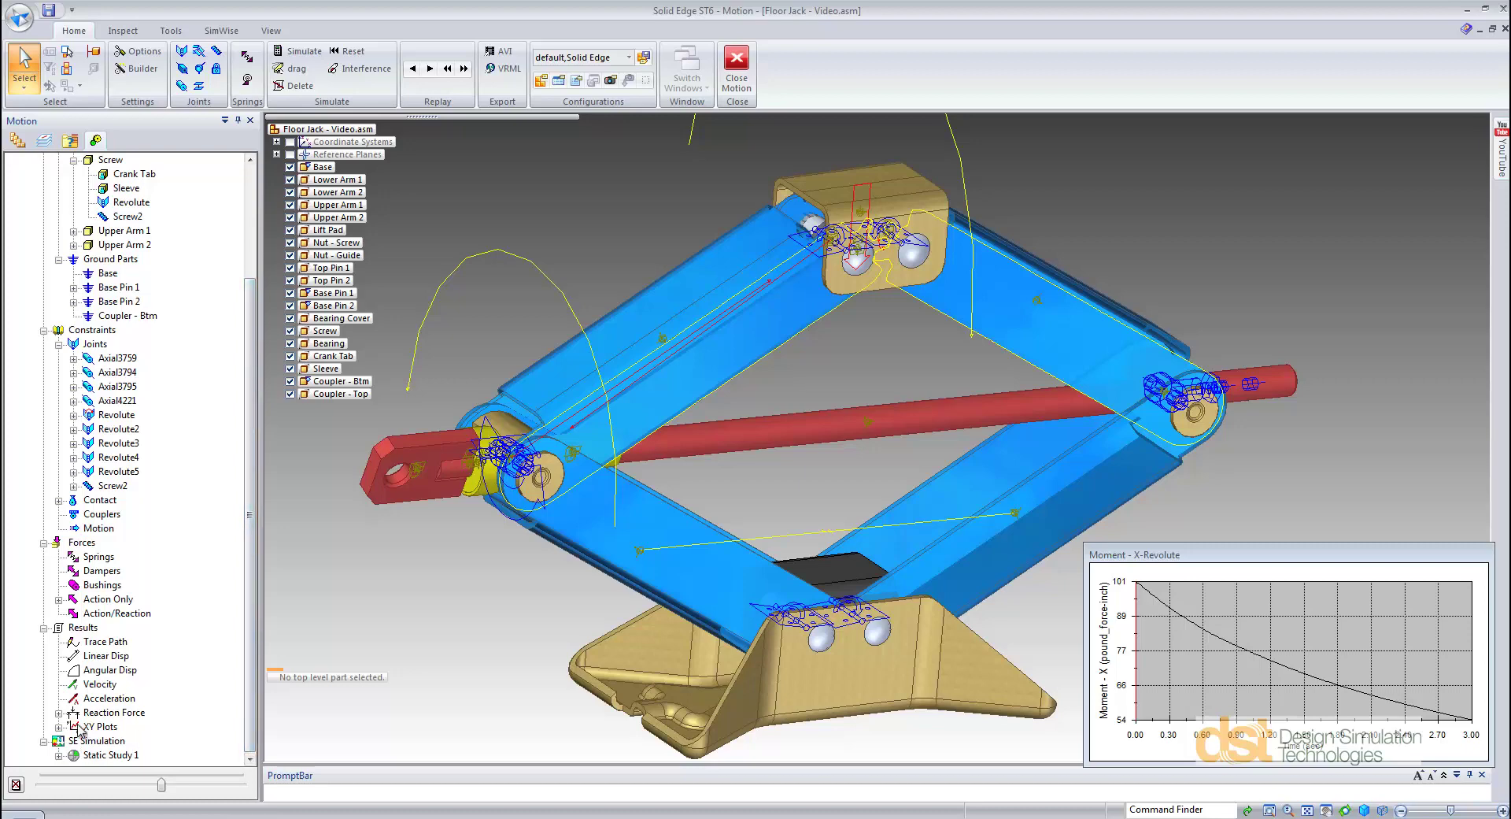
click(59, 712)
click(133, 703)
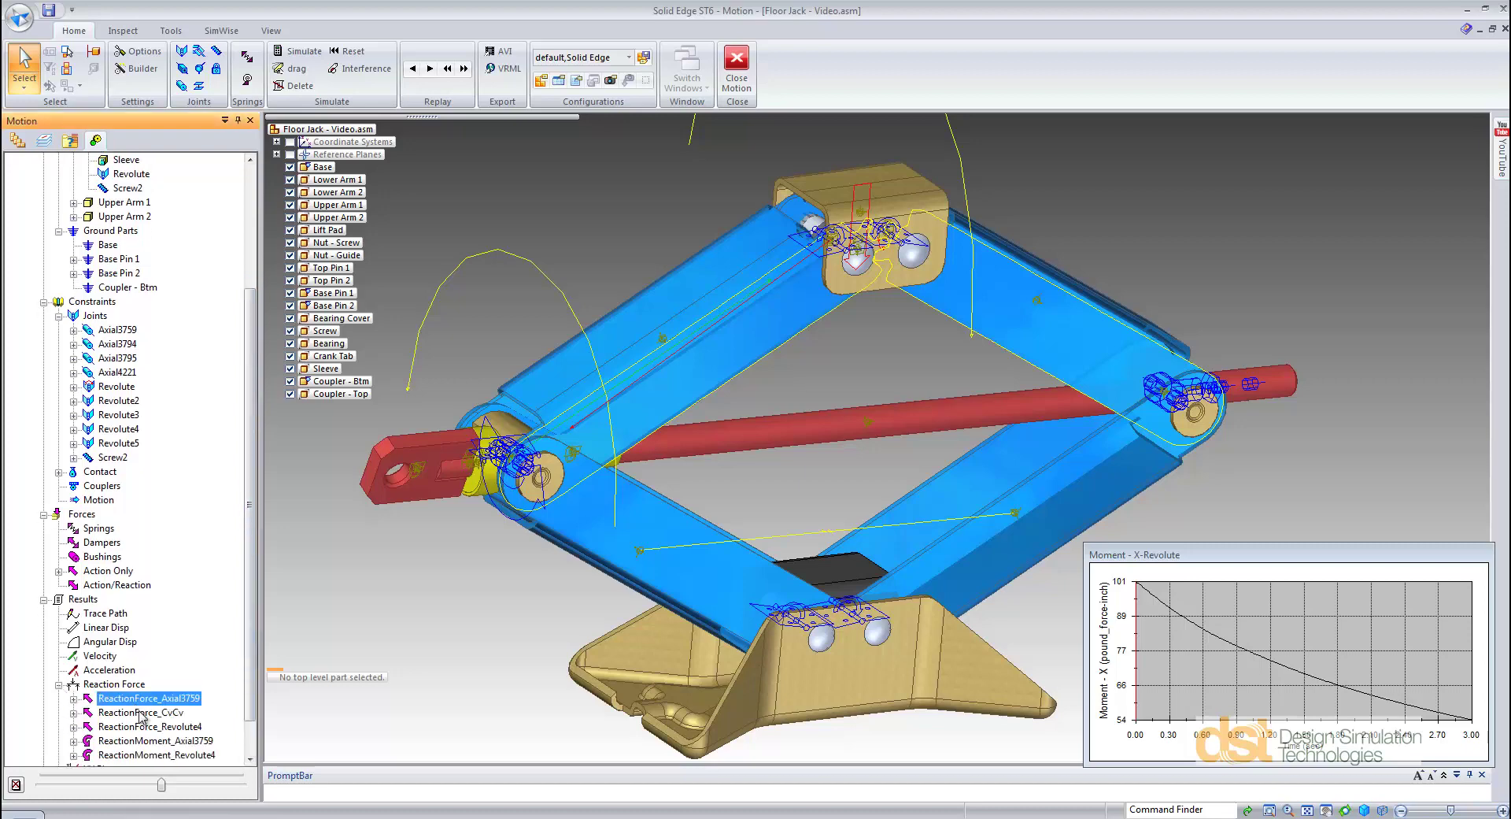
shift+click(136, 756)
drag(251, 652, 251, 685)
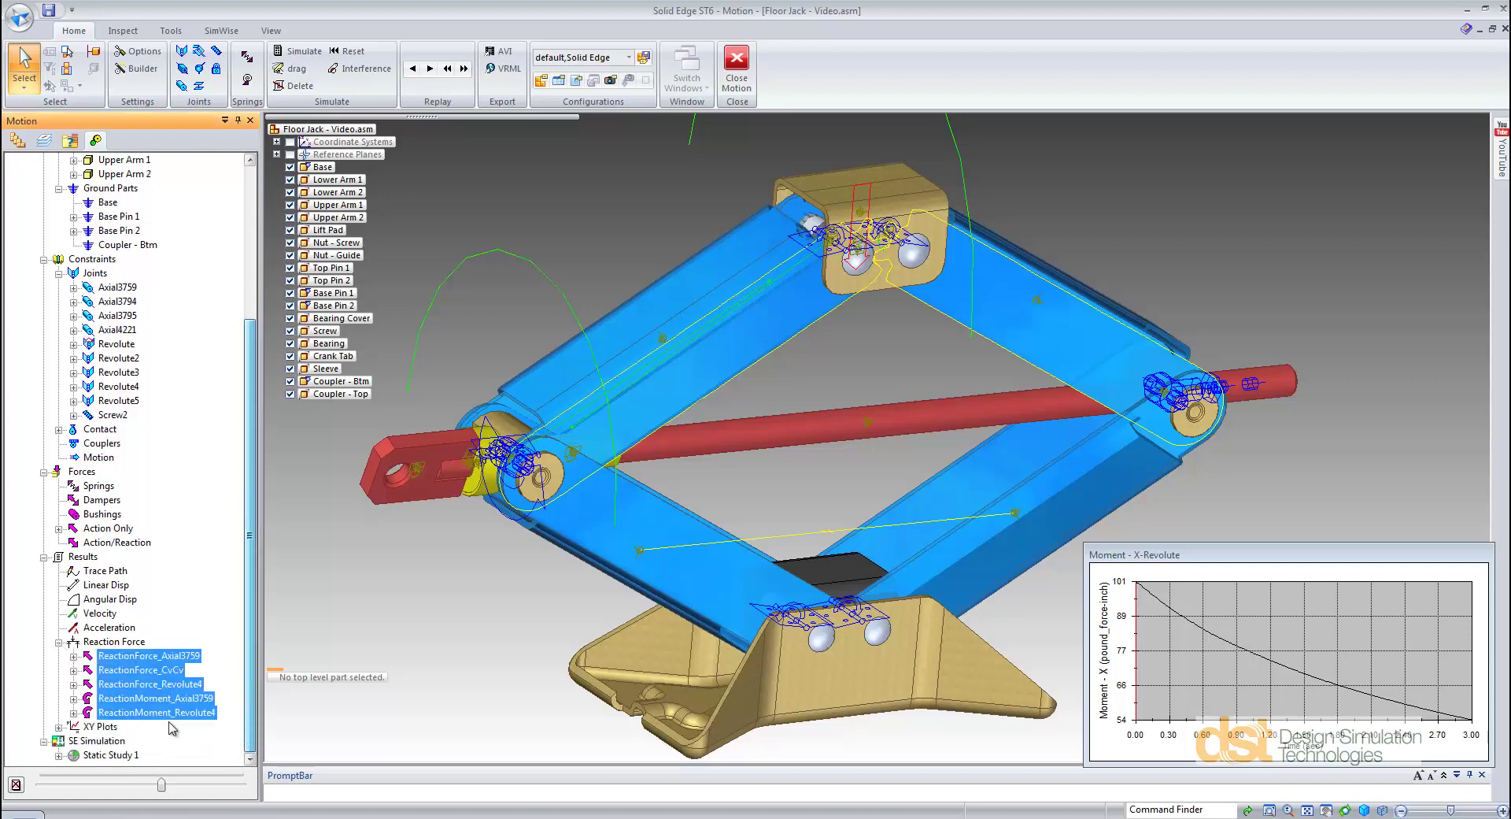
drag(149, 712, 101, 725)
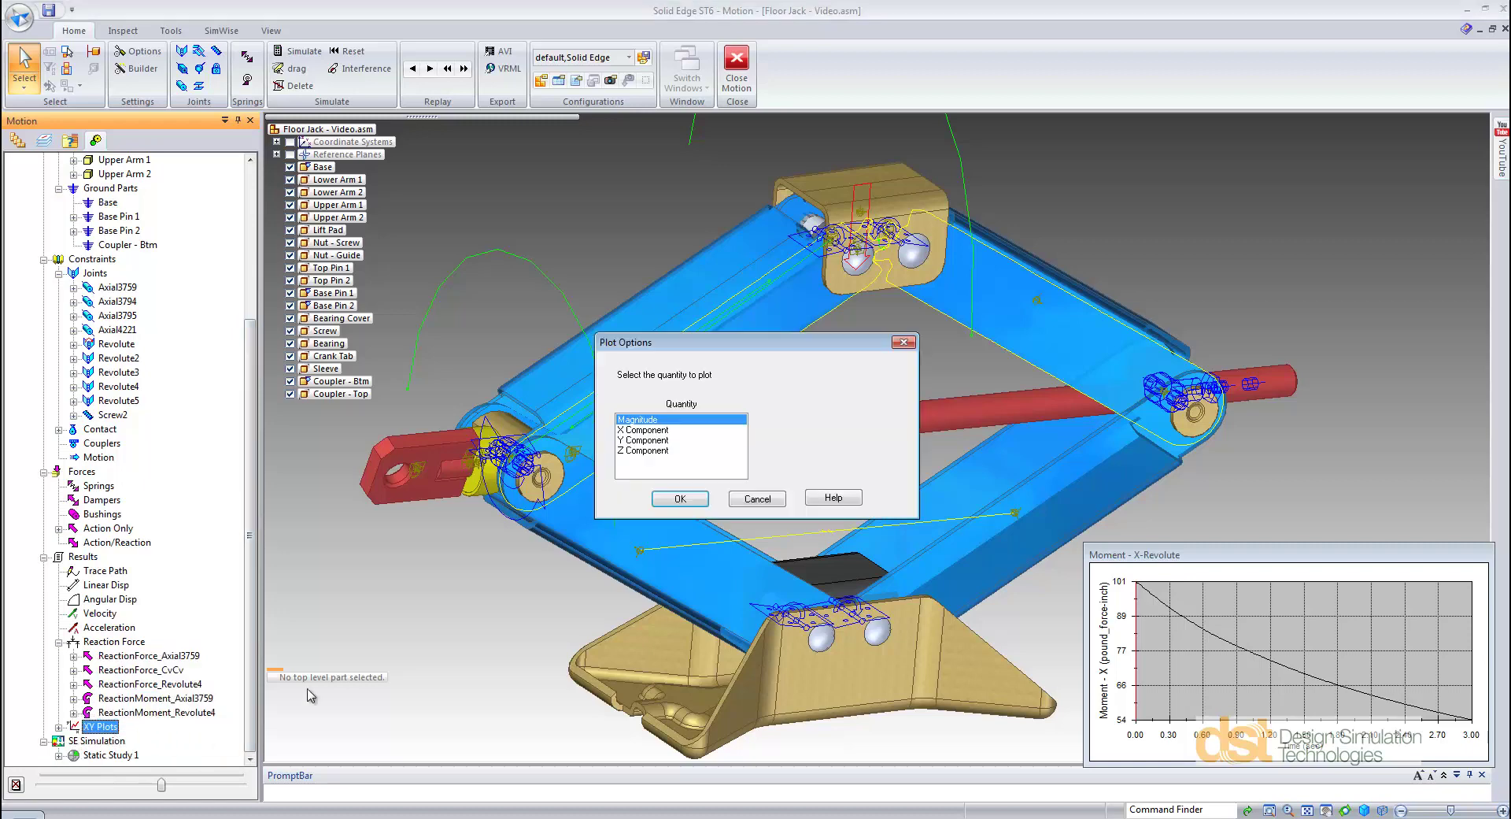
click(679, 499)
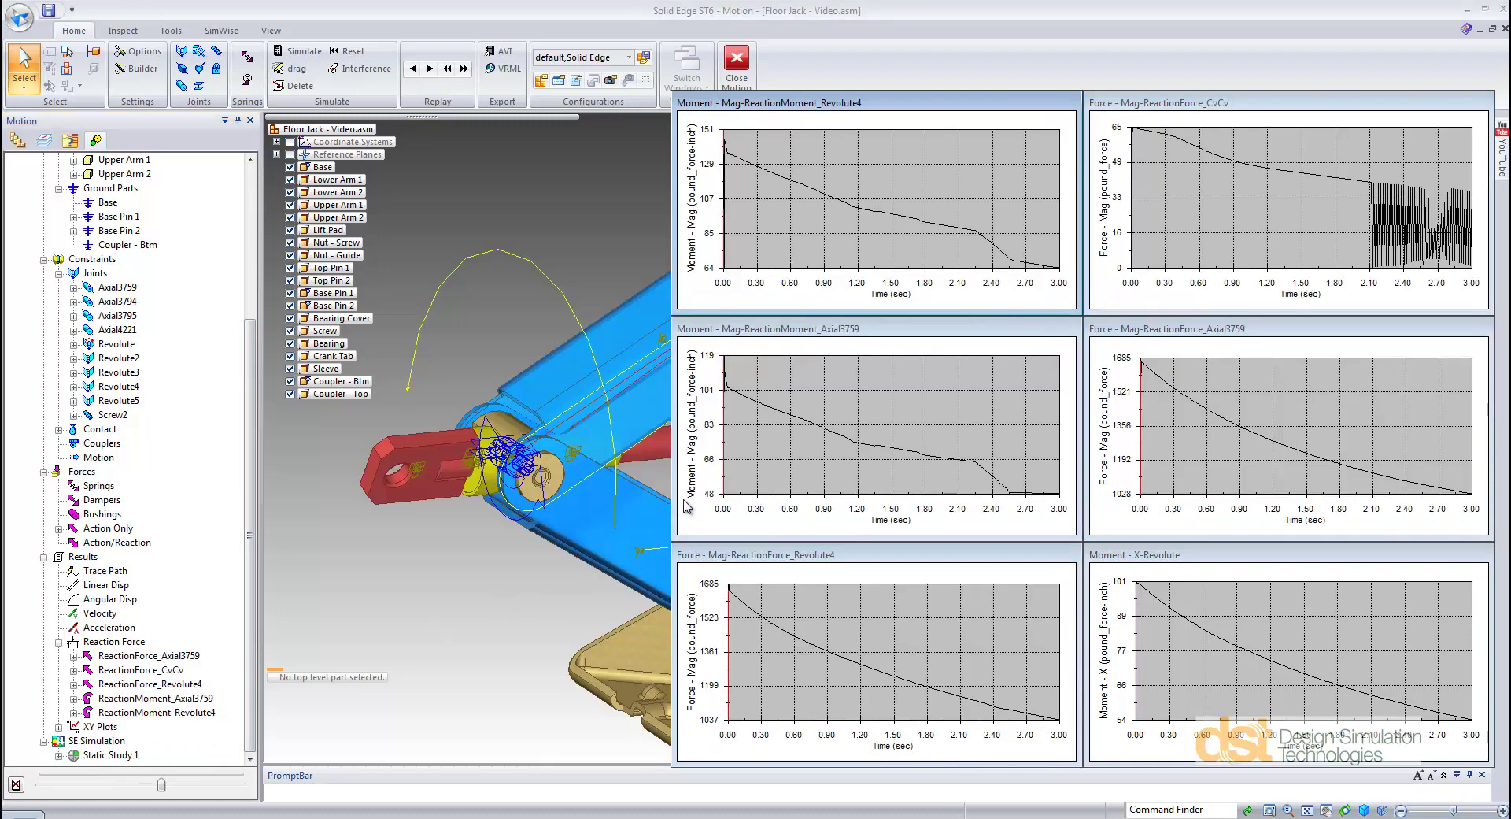
Scrub the motion results back to about 0.5 sec and expand Static Study 1 to show its parts
click(156, 786)
drag(157, 787, 77, 790)
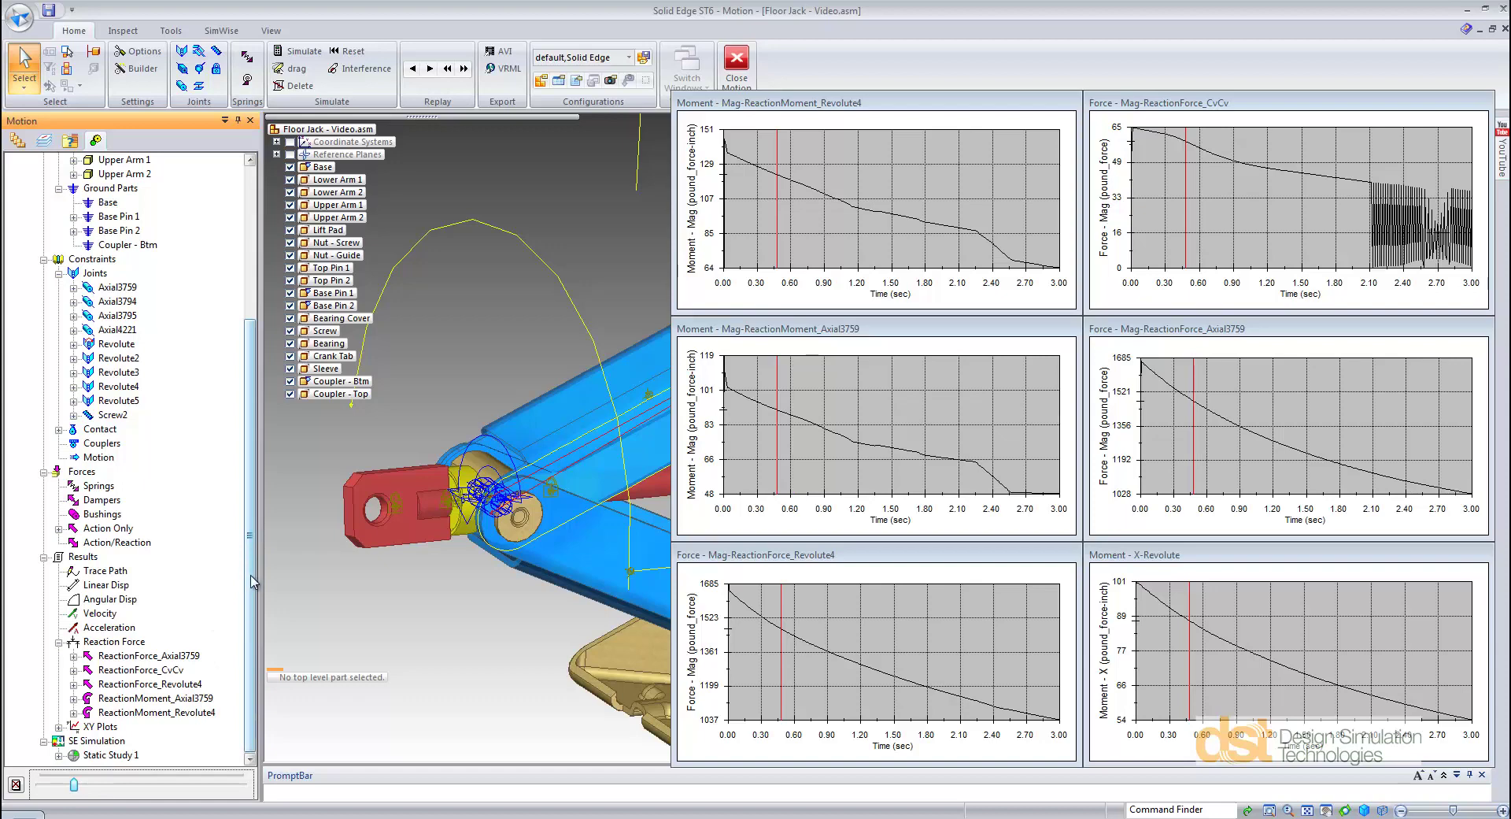
click(60, 755)
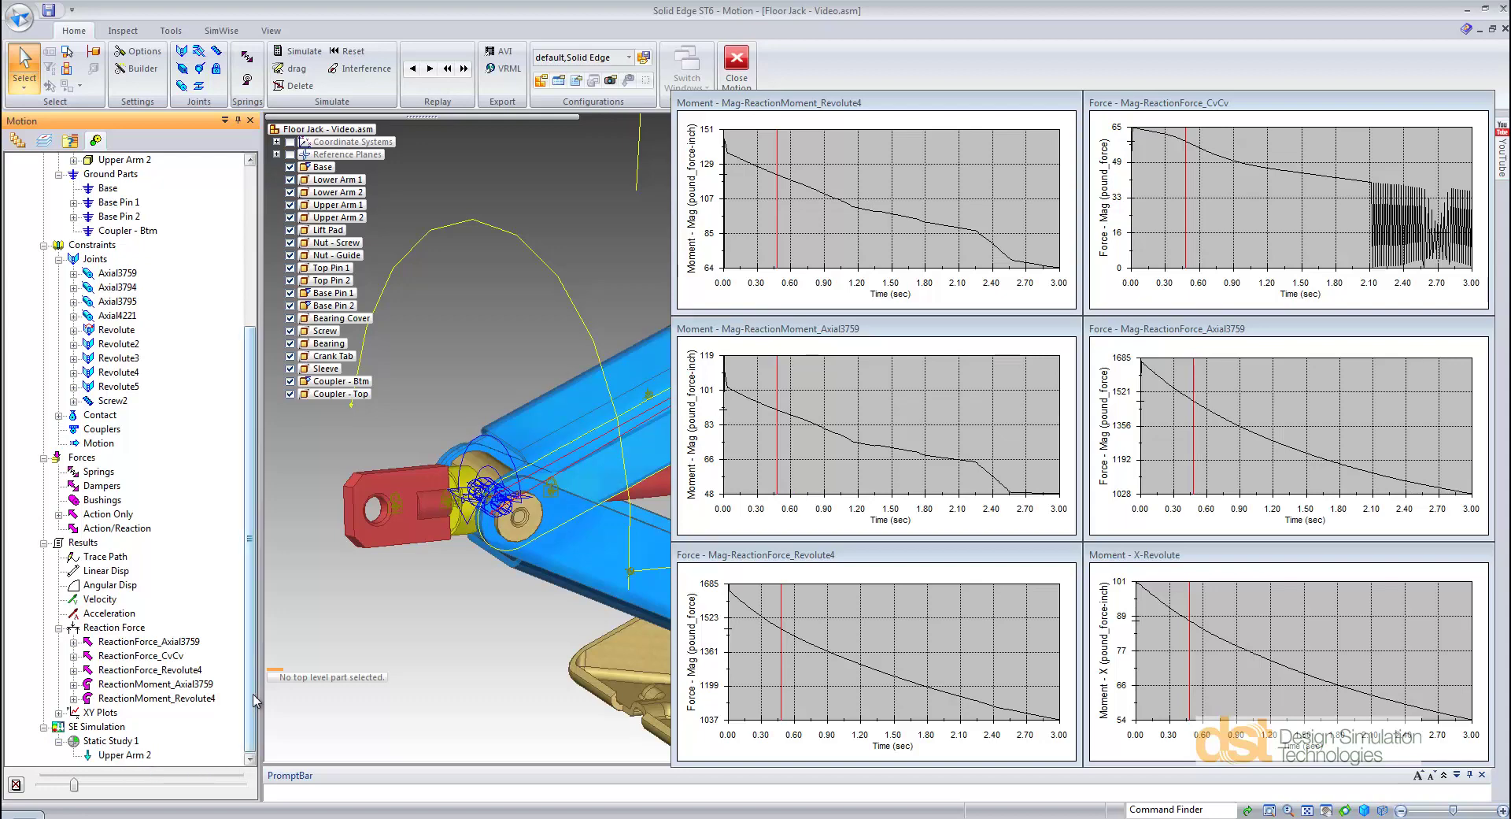
Close the Motion environment and examine the force, torque and gravity loads listed in Static Study 1
click(746, 60)
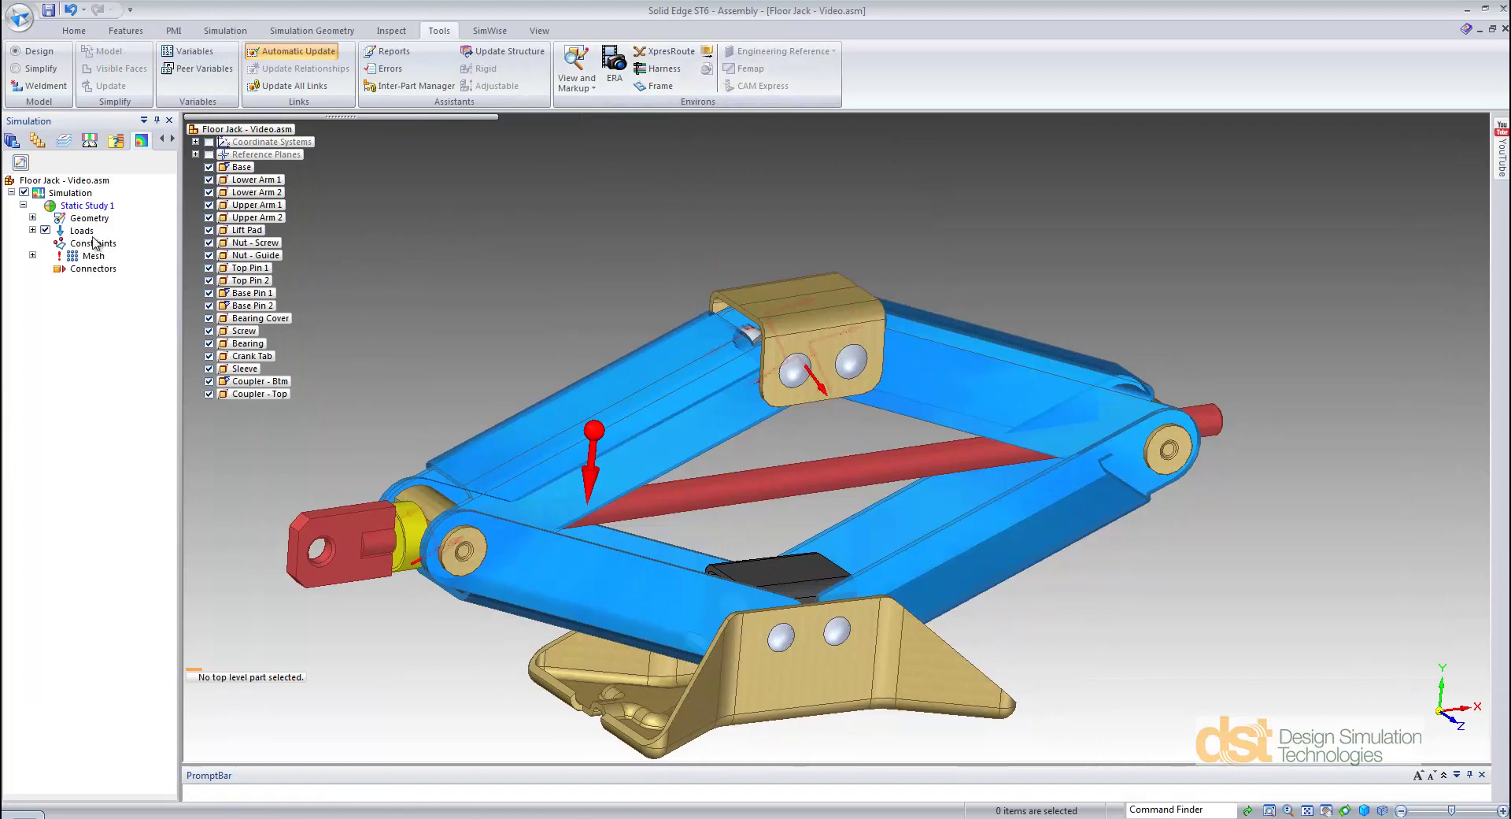
click(32, 230)
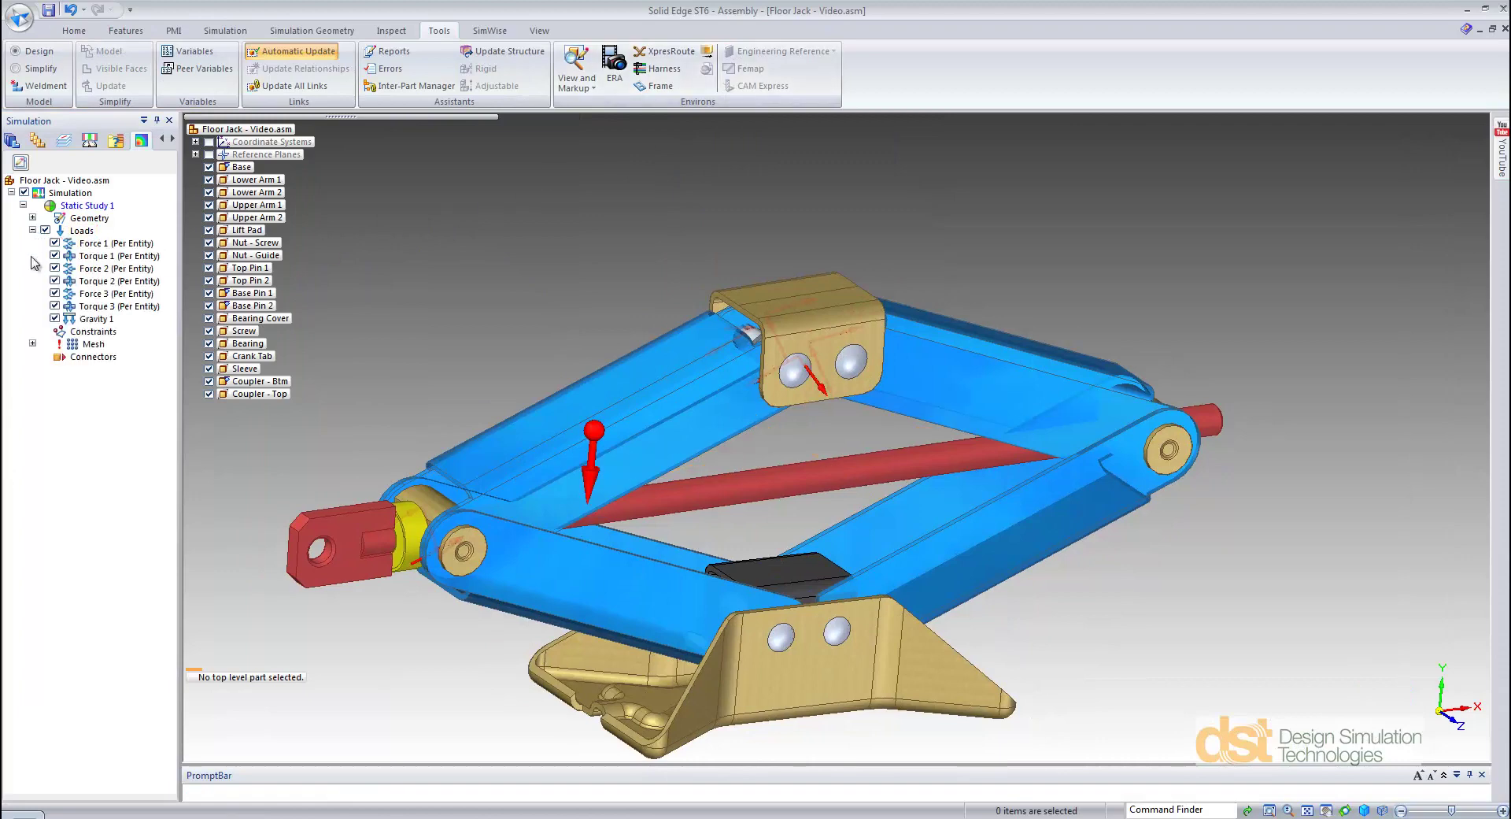
click(96, 257)
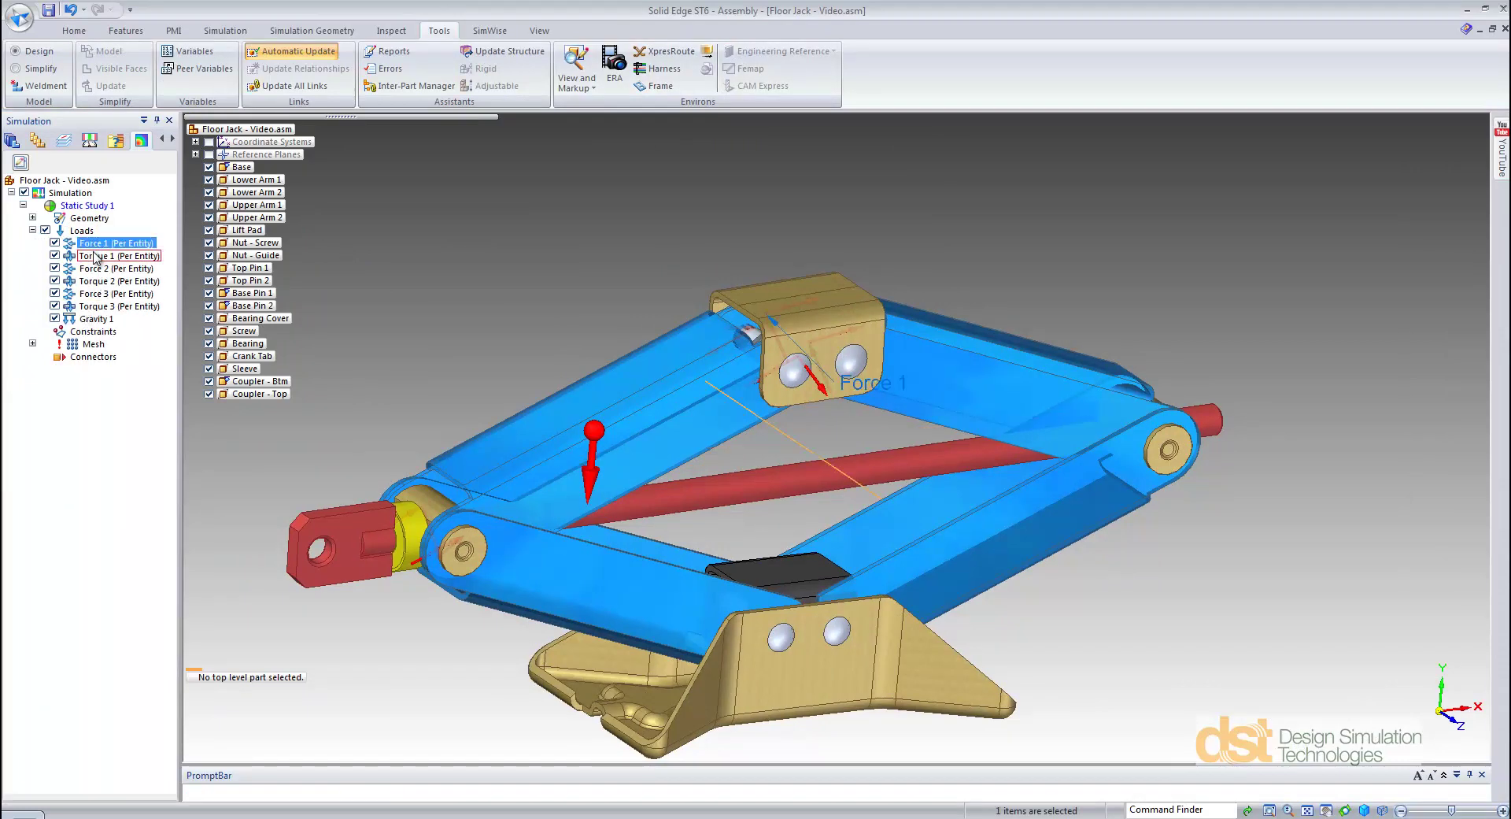
click(96, 269)
click(96, 282)
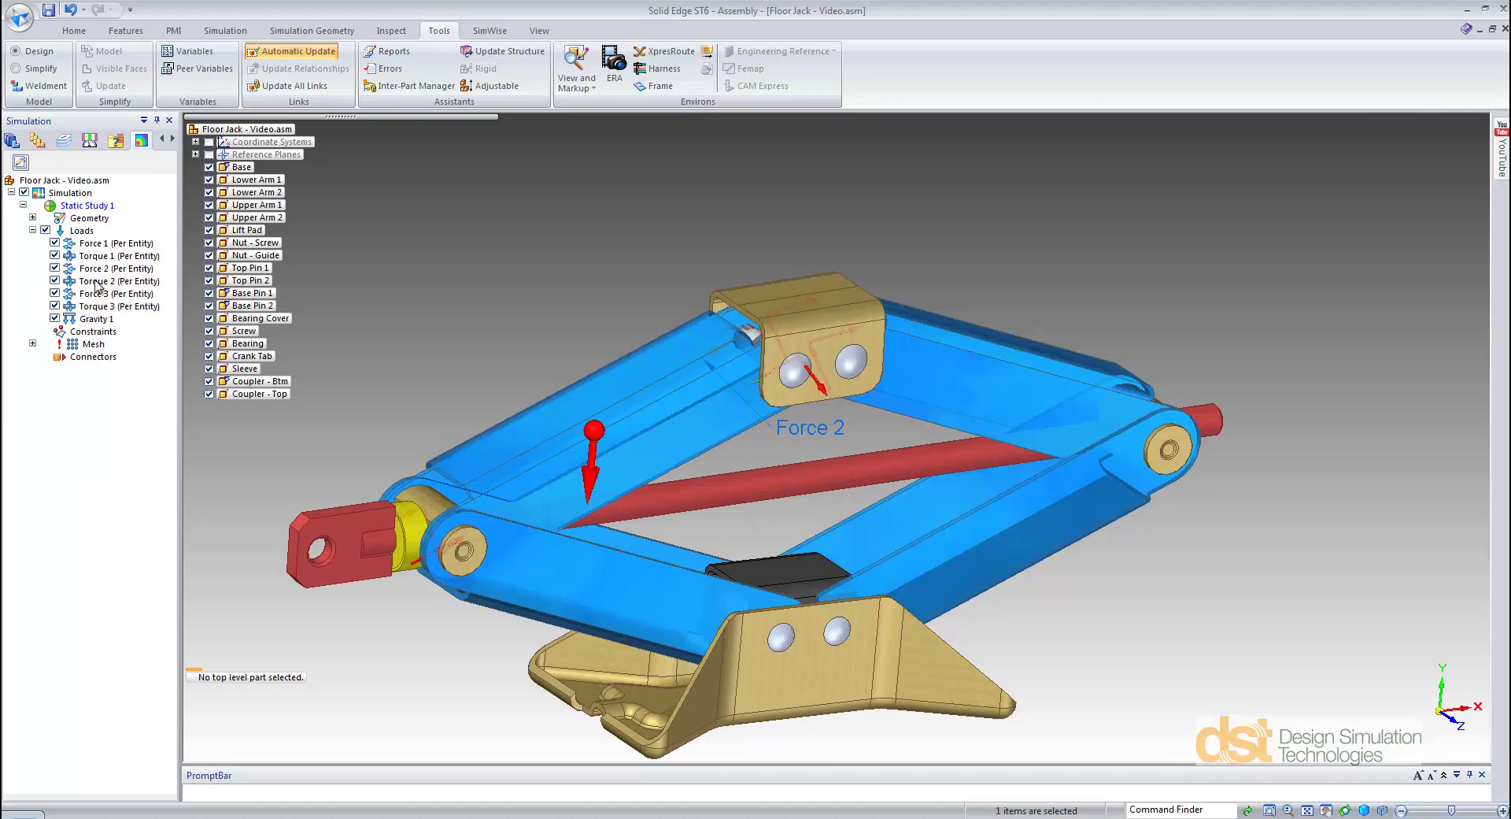
click(96, 293)
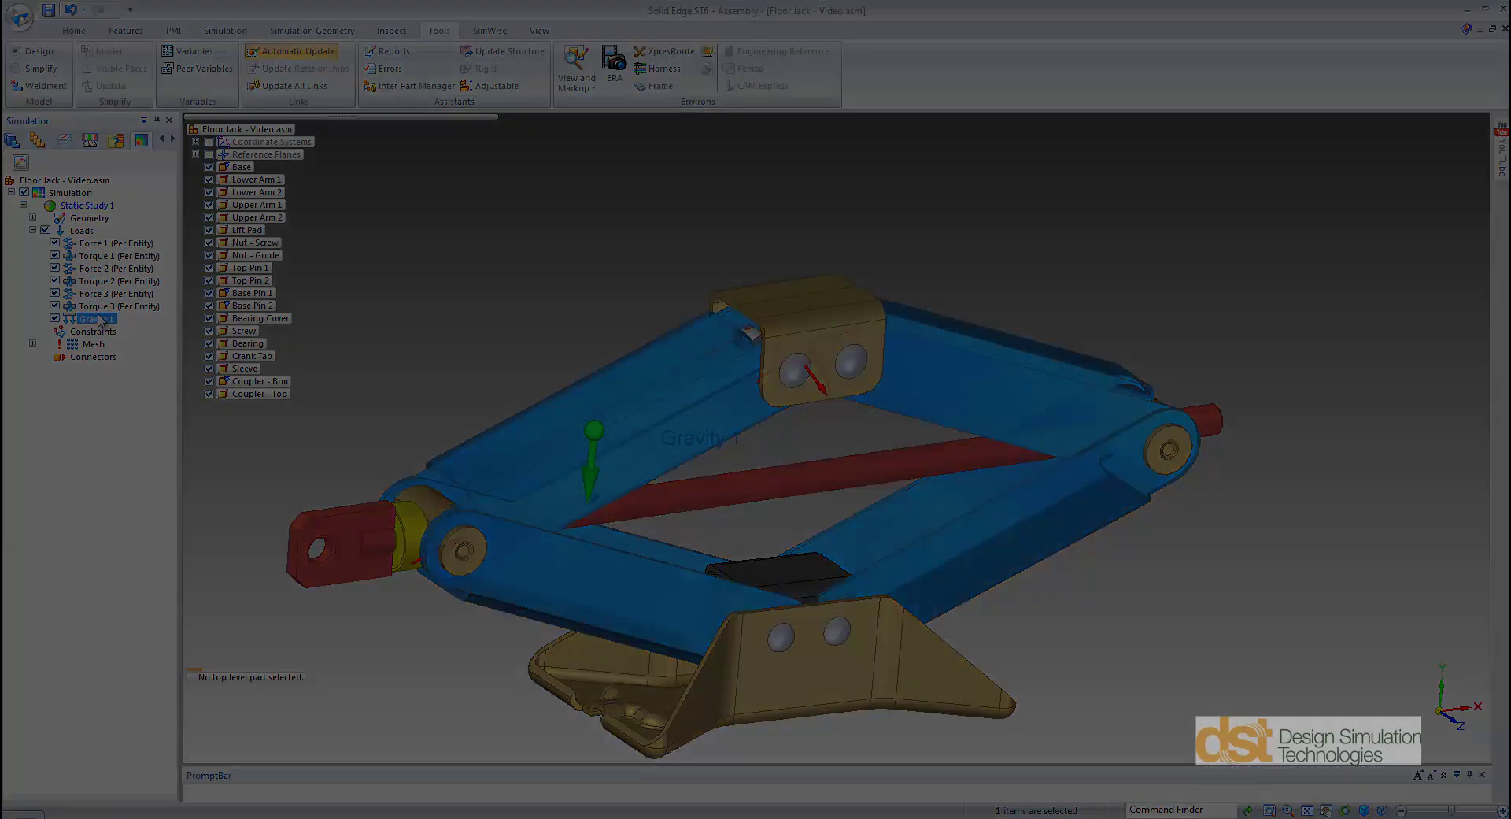